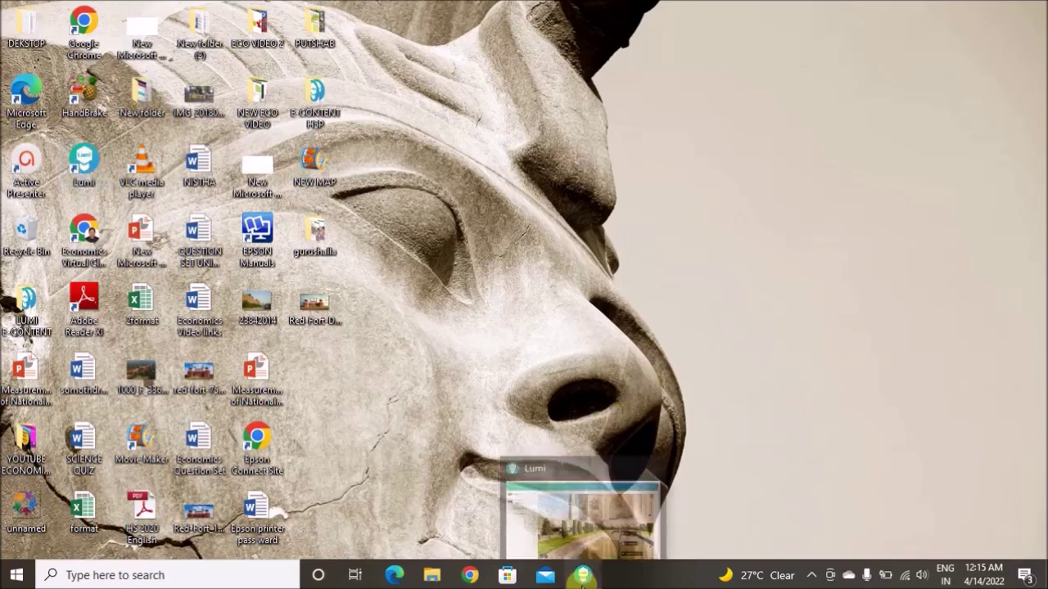
Switch to Lumi and bring the 360 virtual tour of the Taj Mahal into view.
{"action": "left_click", "coordinate": [583, 577]}
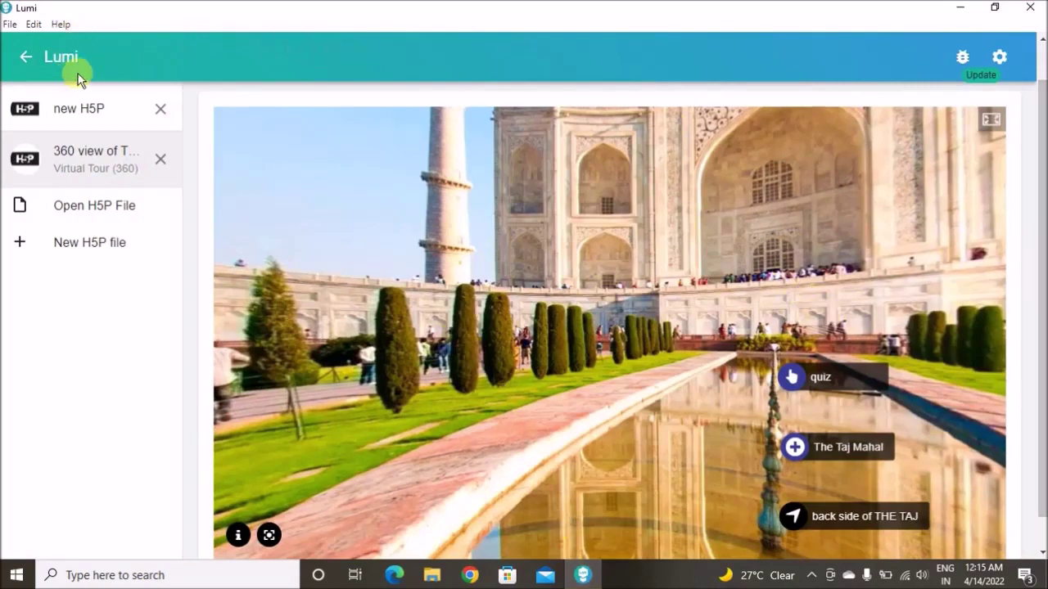
{"action": "left_click_drag", "start_coordinate": [1043, 254], "coordinate": [1043, 196]}
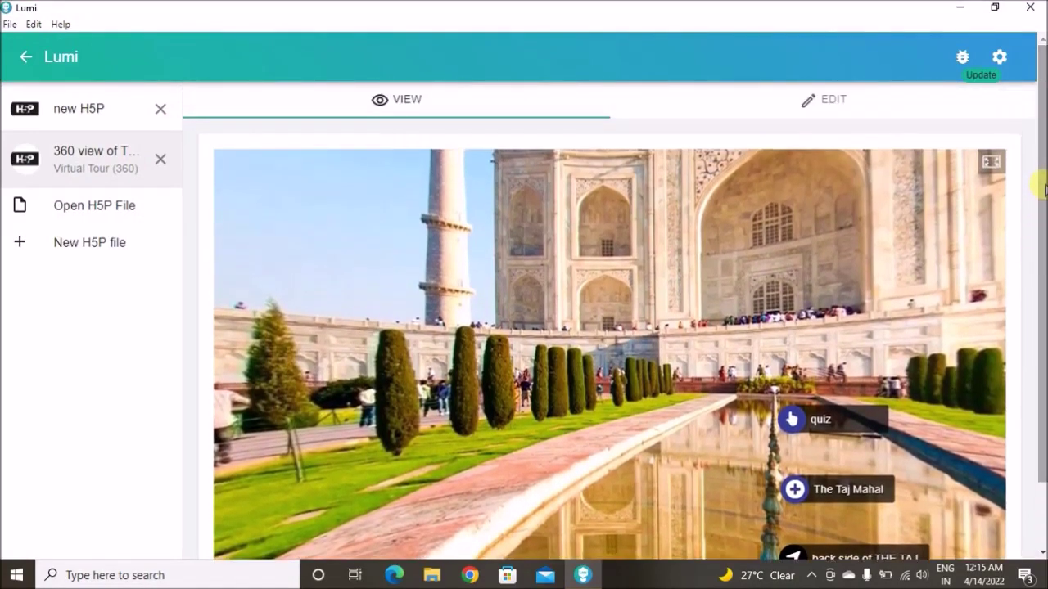
{"action": "left_click_drag", "start_coordinate": [1044, 166], "coordinate": [1044, 194]}
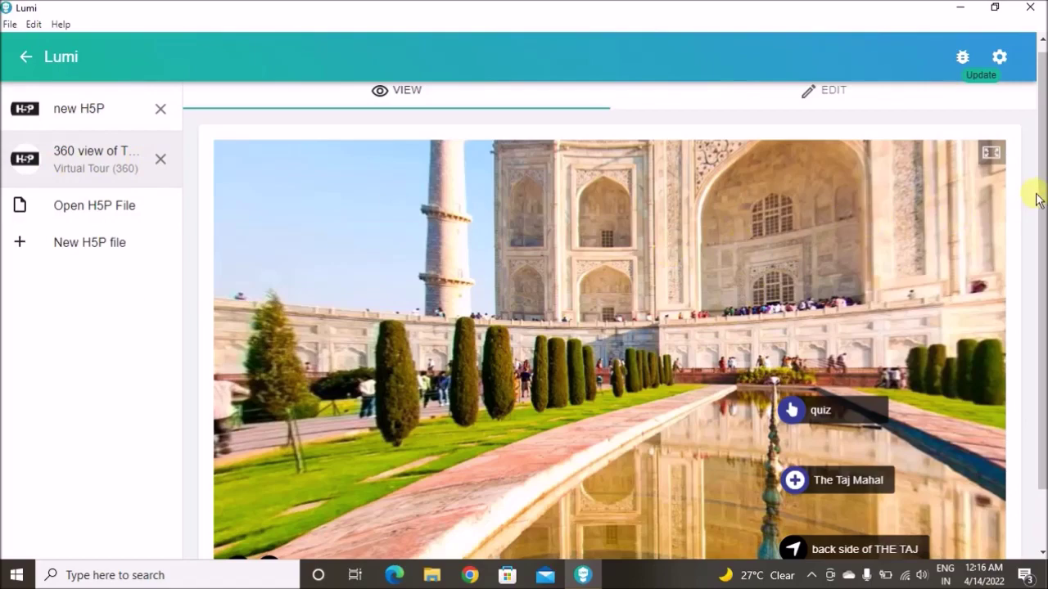
{"action": "scroll", "coordinate": [1044, 192], "scroll_direction": "down", "scroll_amount": 1}
{"action": "scroll", "coordinate": [1043, 193], "scroll_direction": "up", "scroll_amount": 1}
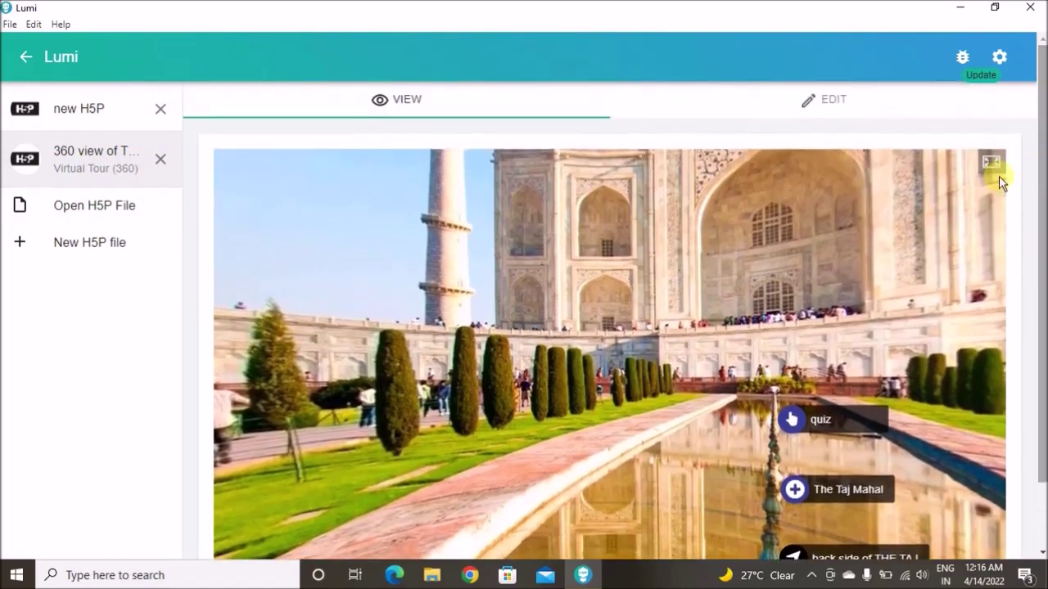
Look around the Taj Mahal panorama in all directions, including the gardens, the facade and the hotspots above the reflecting pool.
{"action": "left_click_drag", "start_coordinate": [744, 251], "coordinate": [621, 292]}
{"action": "left_click_drag", "start_coordinate": [789, 278], "coordinate": [434, 282]}
{"action": "left_click_drag", "start_coordinate": [809, 322], "coordinate": [638, 257]}
{"action": "left_click_drag", "start_coordinate": [930, 336], "coordinate": [708, 297]}
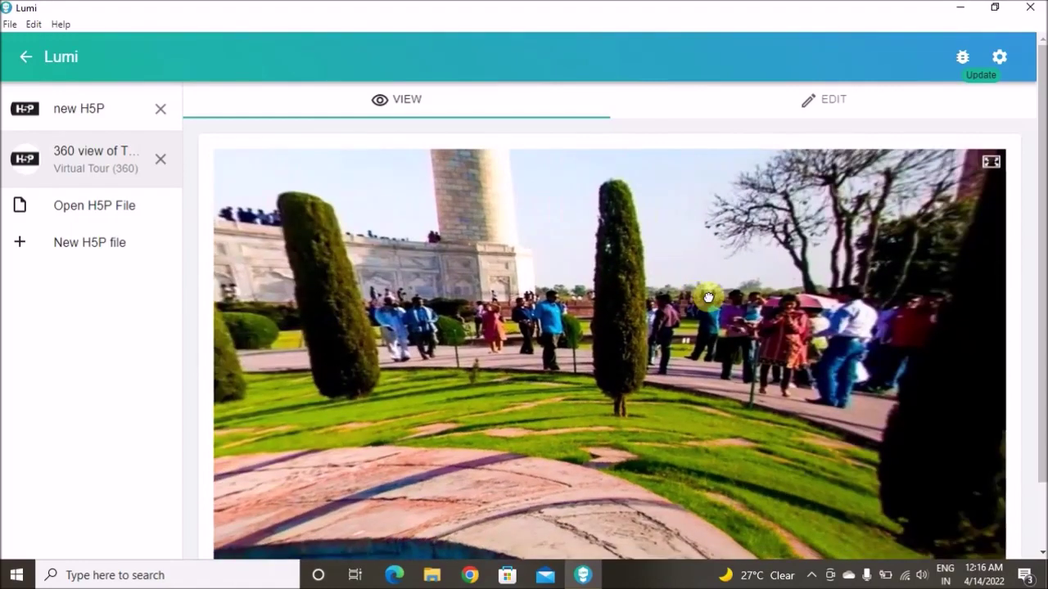
{"action": "left_click_drag", "start_coordinate": [864, 324], "coordinate": [680, 300]}
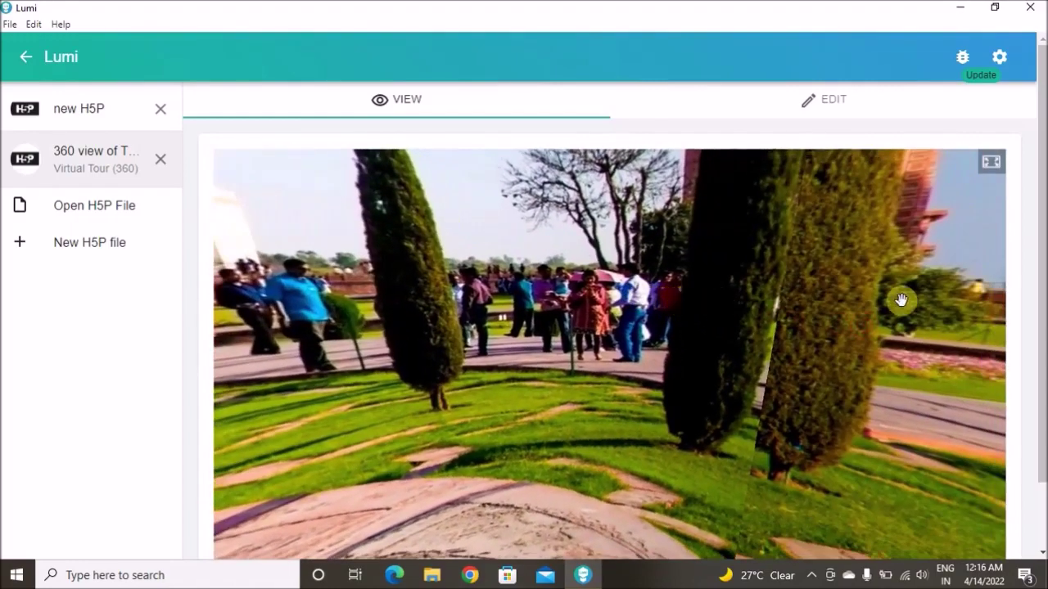
{"action": "left_click_drag", "start_coordinate": [900, 299], "coordinate": [741, 292]}
{"action": "left_click_drag", "start_coordinate": [884, 330], "coordinate": [699, 310]}
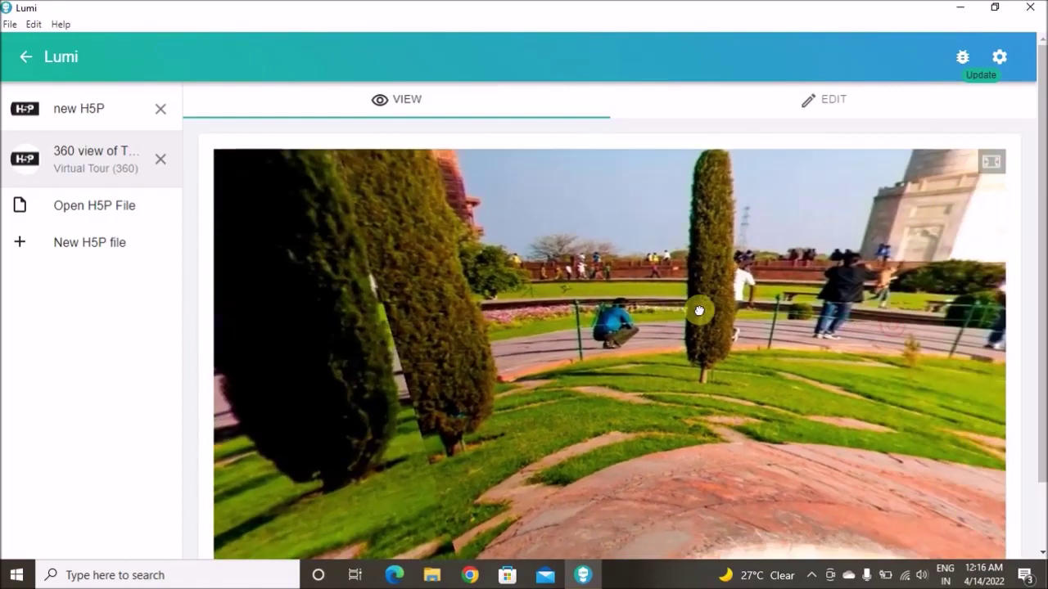
{"action": "left_click_drag", "start_coordinate": [870, 306], "coordinate": [712, 309]}
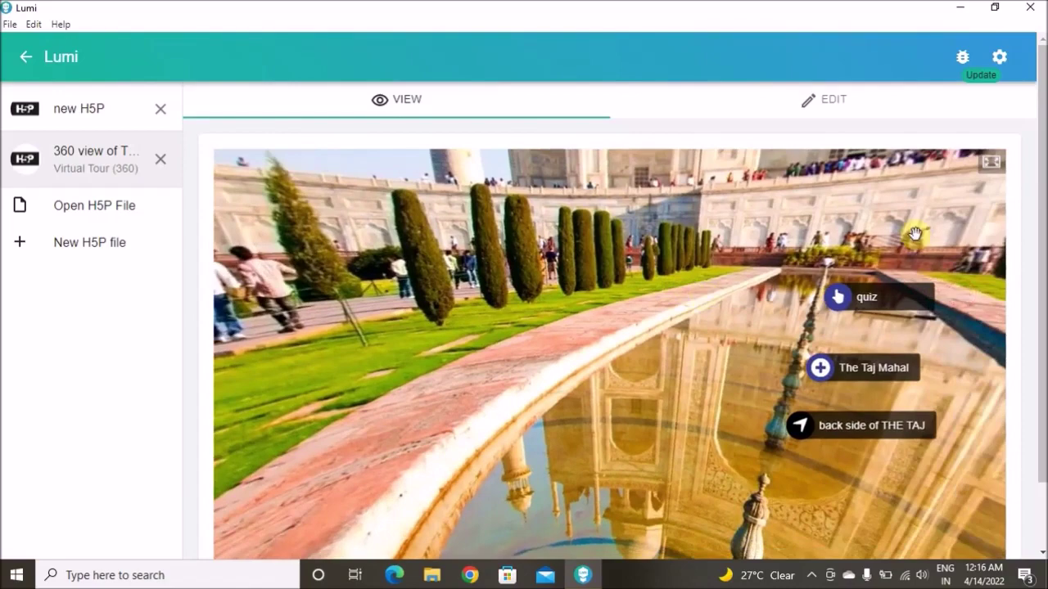
{"action": "left_click_drag", "start_coordinate": [914, 234], "coordinate": [669, 231]}
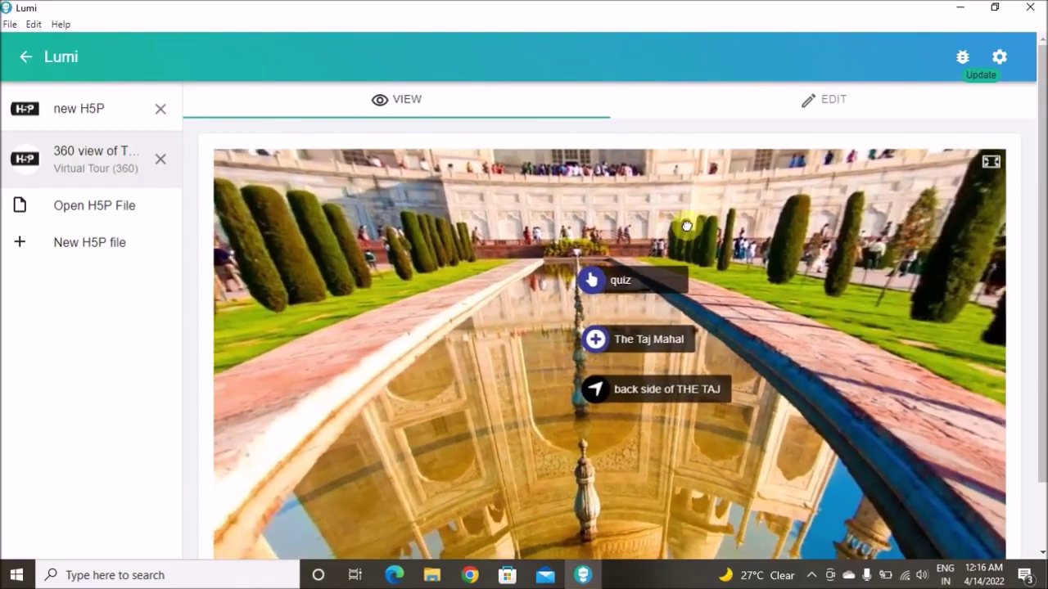
{"action": "left_click_drag", "start_coordinate": [811, 276], "coordinate": [820, 462]}
{"action": "left_click_drag", "start_coordinate": [815, 377], "coordinate": [821, 281]}
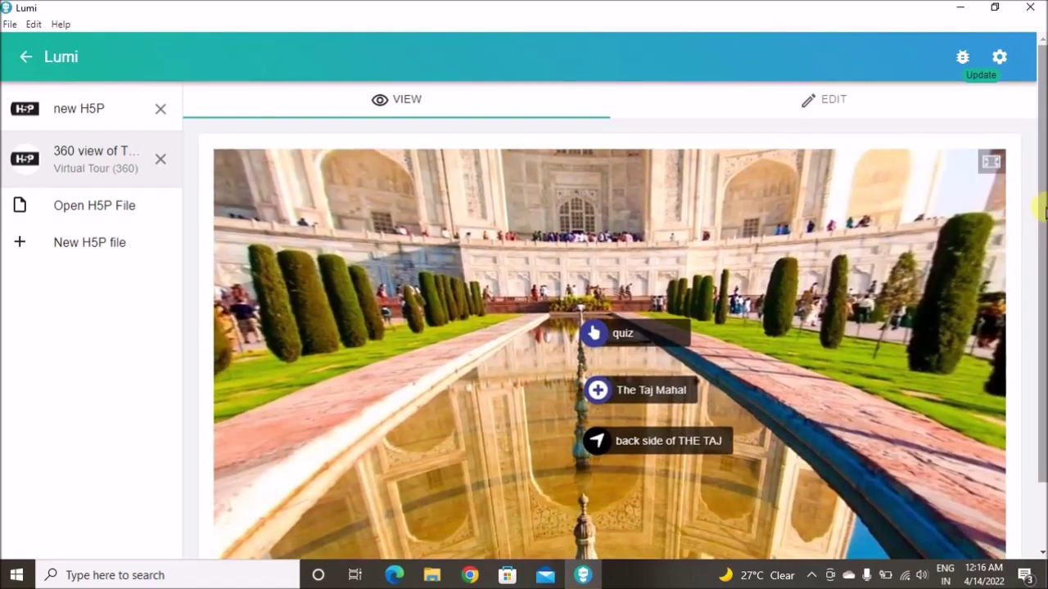
{"action": "scroll", "coordinate": [1039, 230], "scroll_direction": "down", "scroll_amount": 2}
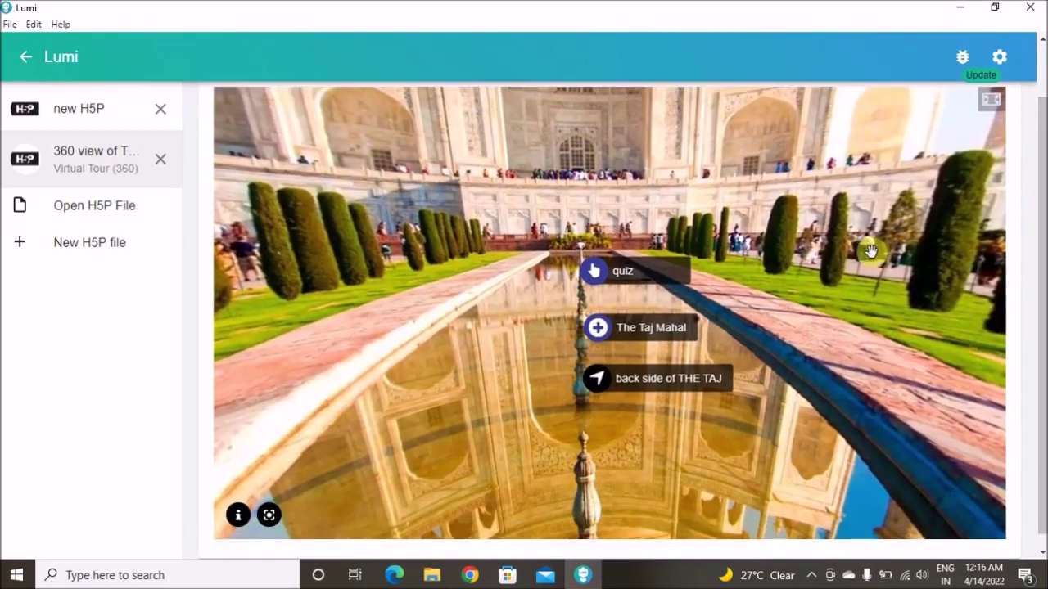
{"action": "left_click", "coordinate": [617, 329]}
{"action": "left_click_drag", "start_coordinate": [859, 210], "coordinate": [805, 186]}
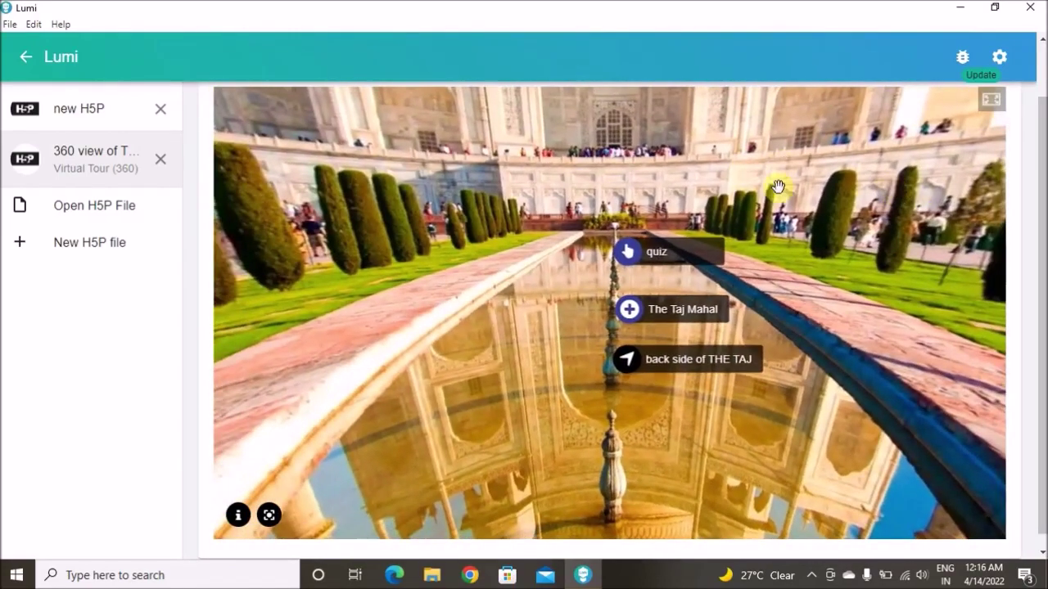
{"action": "left_click_drag", "start_coordinate": [783, 205], "coordinate": [837, 299]}
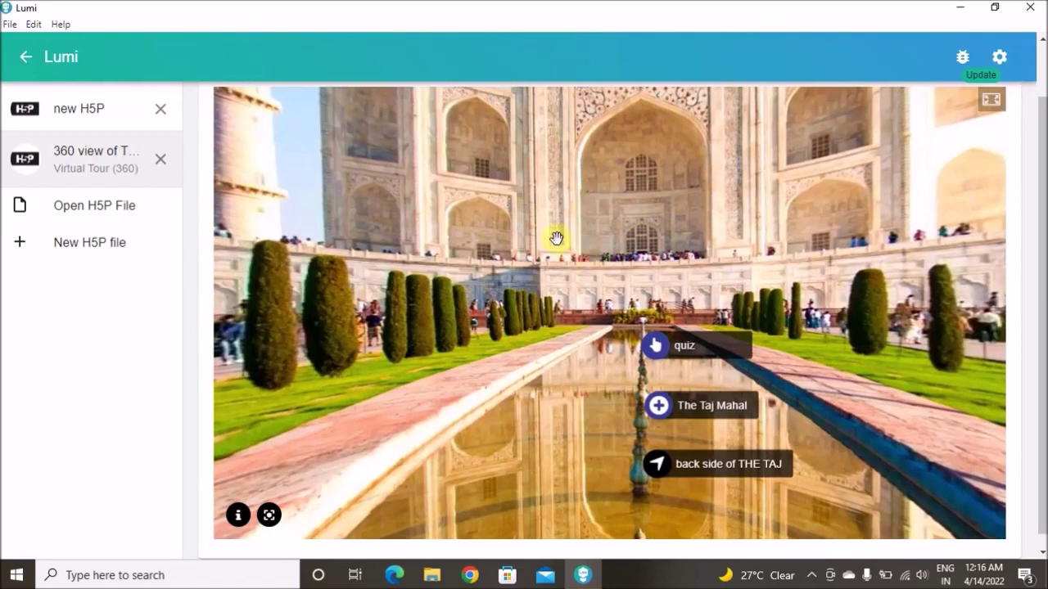
Open the tour's quiz hotspot, answer the two questions with Shah Jahan and Agra, and close the quiz.
{"action": "left_click", "coordinate": [665, 354]}
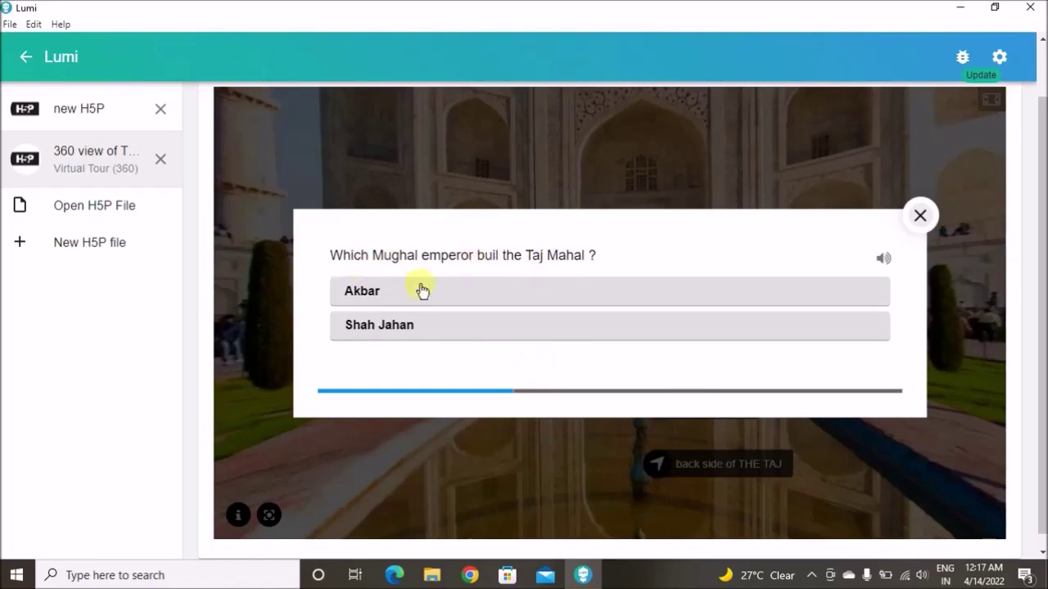
{"action": "left_click", "coordinate": [409, 329]}
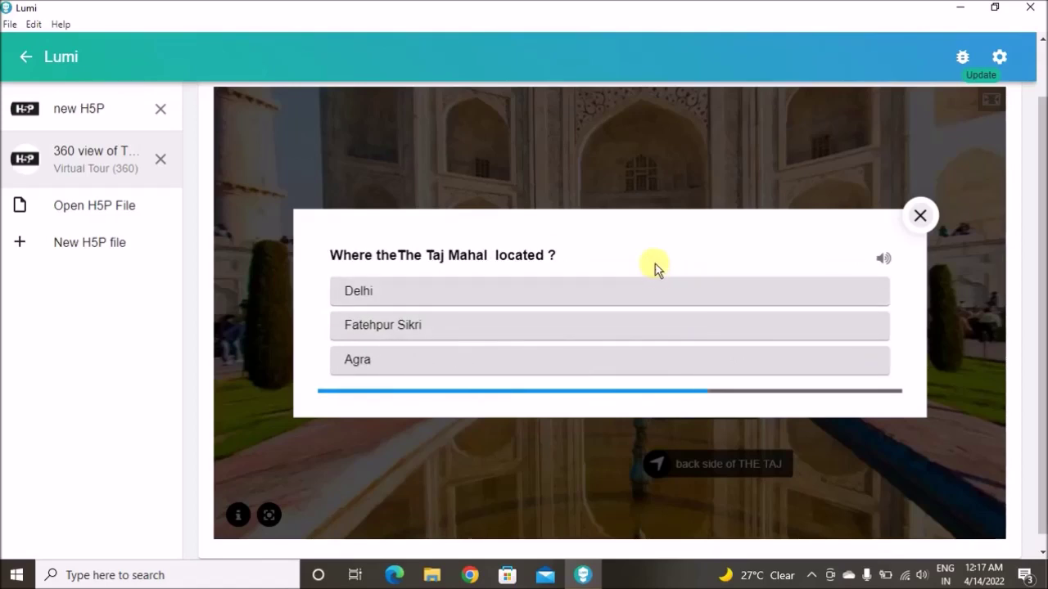
{"action": "left_click", "coordinate": [404, 365]}
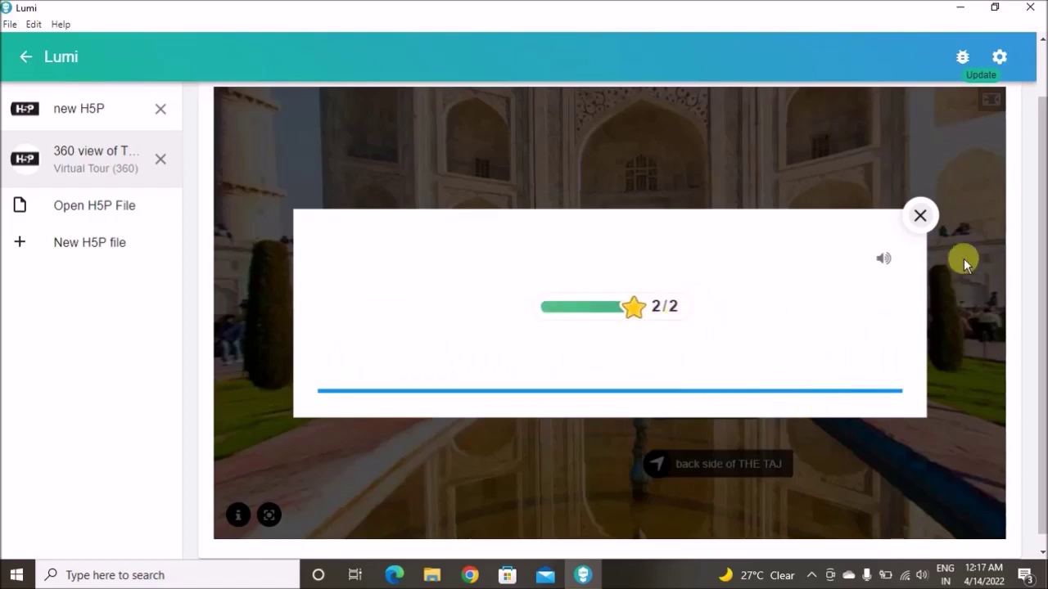
{"action": "left_click", "coordinate": [921, 217]}
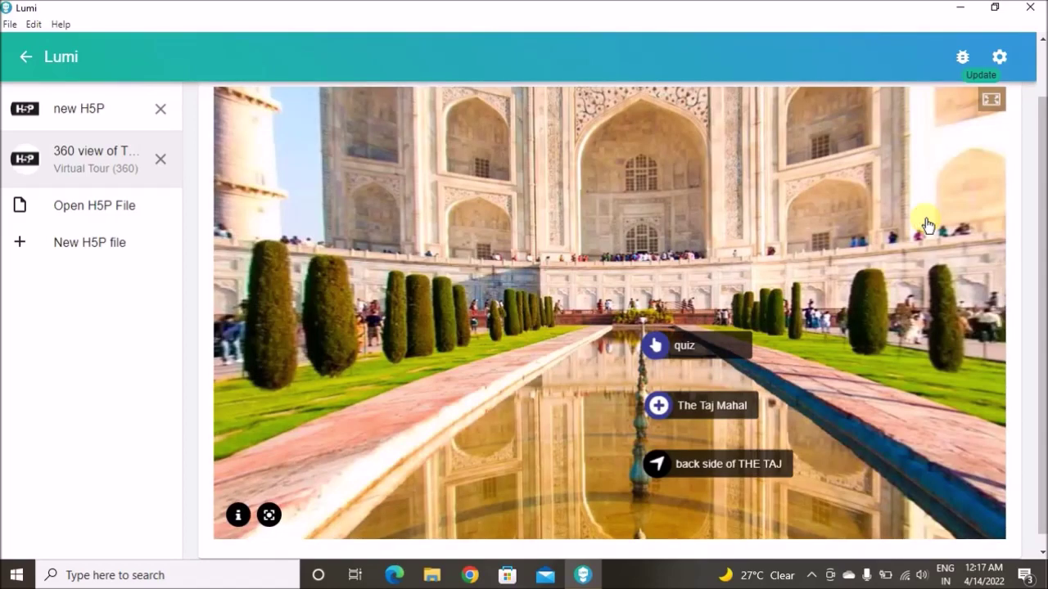
Play the video in the "The Taj Mahal" hotspot and close it.
{"action": "mouse_move", "coordinate": [899, 334]}
{"action": "left_mouse_down"}
{"action": "mouse_move", "coordinate": [886, 276]}
{"action": "mouse_move", "coordinate": [885, 344]}
{"action": "left_mouse_up"}
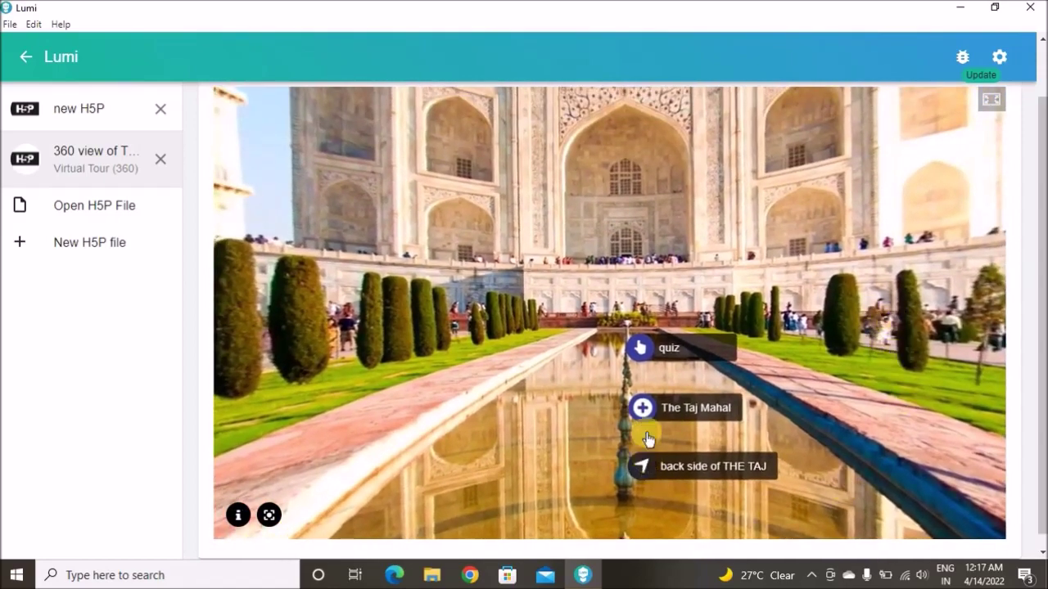
{"action": "left_click", "coordinate": [692, 415]}
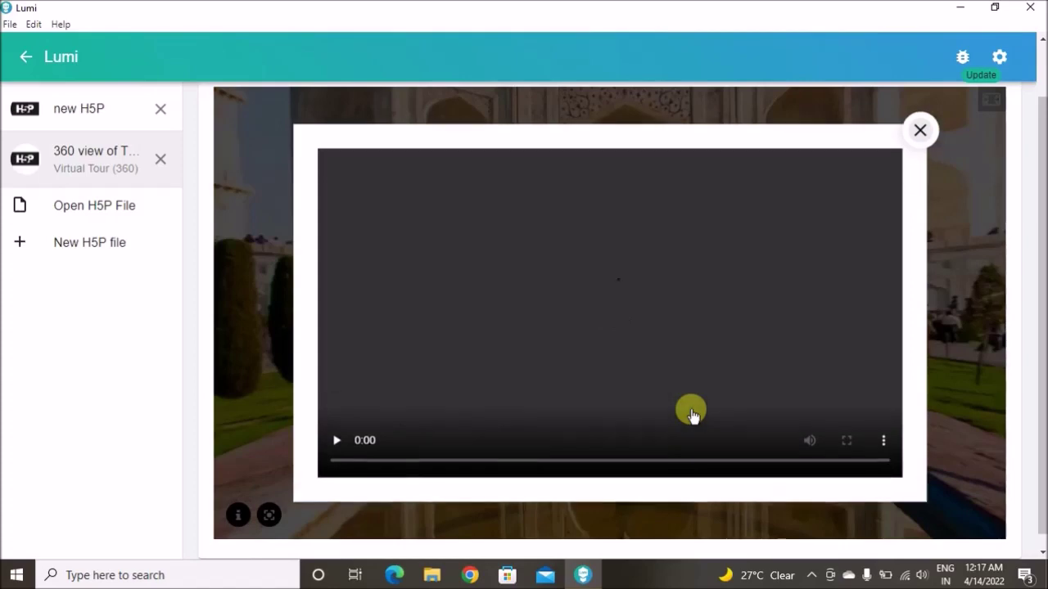
{"action": "left_click", "coordinate": [486, 398]}
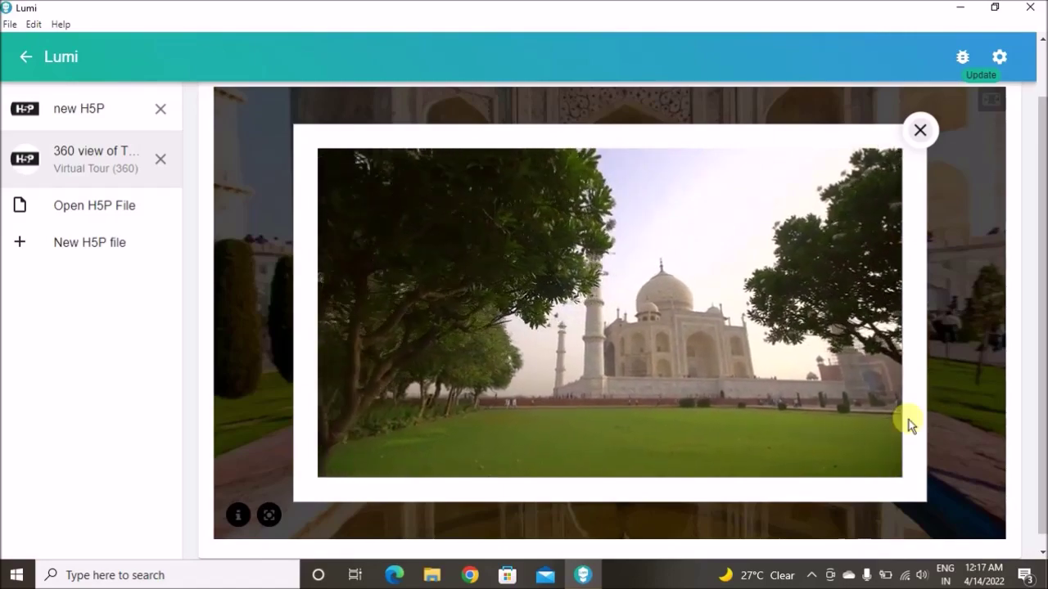
{"action": "mouse_move", "coordinate": [874, 446]}
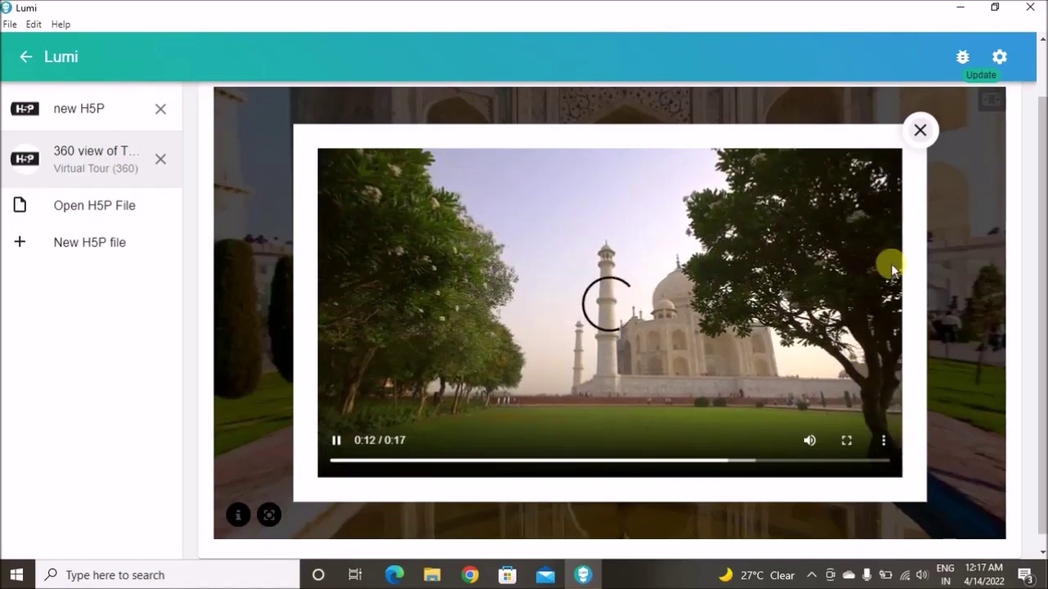
{"action": "left_click", "coordinate": [918, 131]}
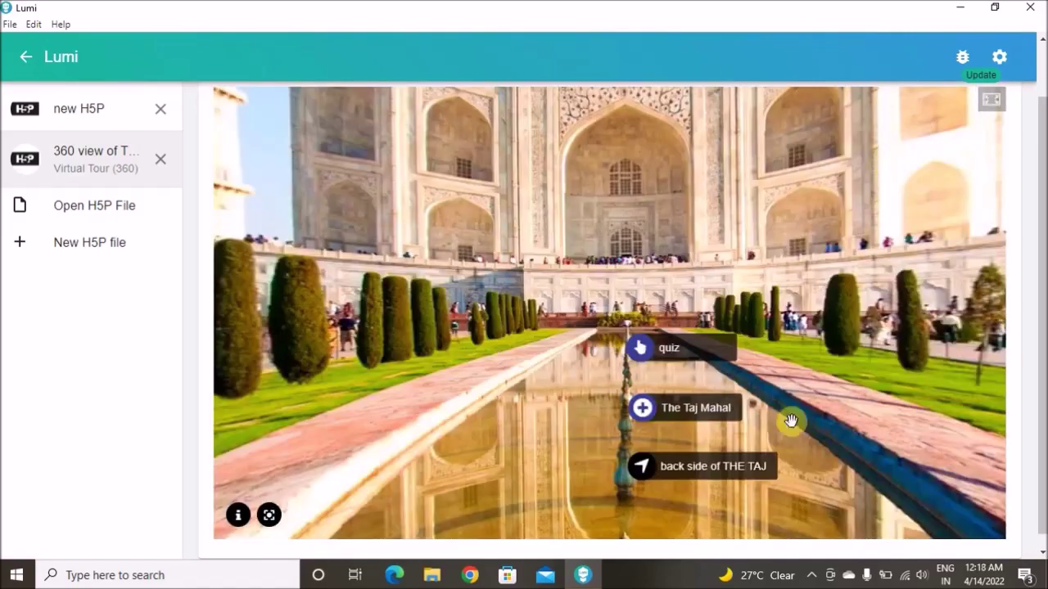
Go to the "back side of THE TAJ" scene and look around the river, the far bank and the rear of the monument.
{"action": "mouse_move", "coordinate": [709, 208]}
{"action": "left_mouse_down"}
{"action": "mouse_move", "coordinate": [699, 416]}
{"action": "mouse_move", "coordinate": [692, 210]}
{"action": "left_mouse_up"}
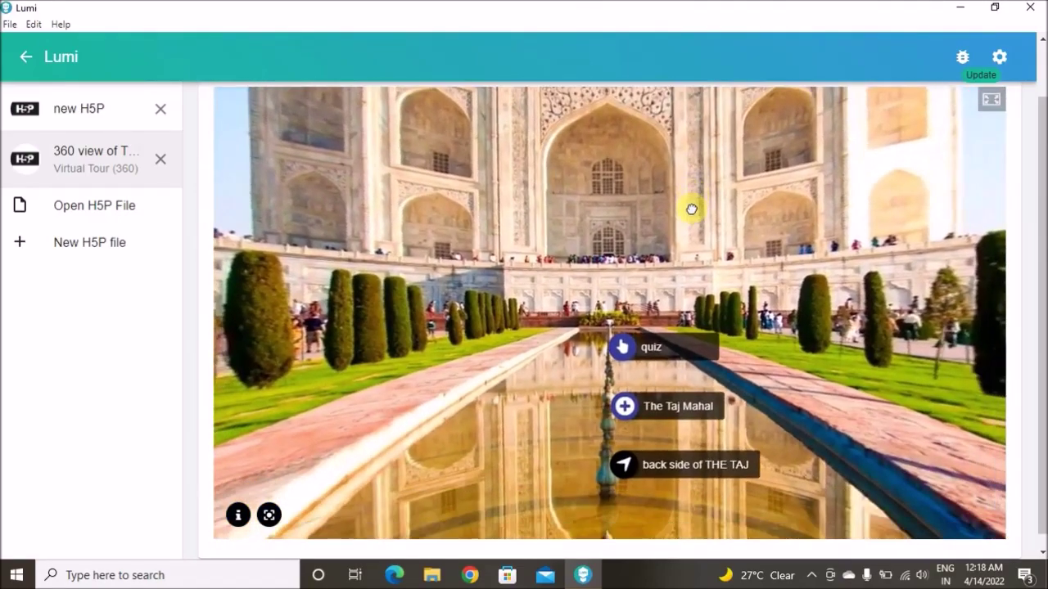
{"action": "mouse_move", "coordinate": [780, 218]}
{"action": "left_mouse_down"}
{"action": "mouse_move", "coordinate": [535, 217]}
{"action": "mouse_move", "coordinate": [818, 215]}
{"action": "mouse_move", "coordinate": [771, 217]}
{"action": "mouse_move", "coordinate": [767, 388]}
{"action": "mouse_move", "coordinate": [761, 213]}
{"action": "left_mouse_up"}
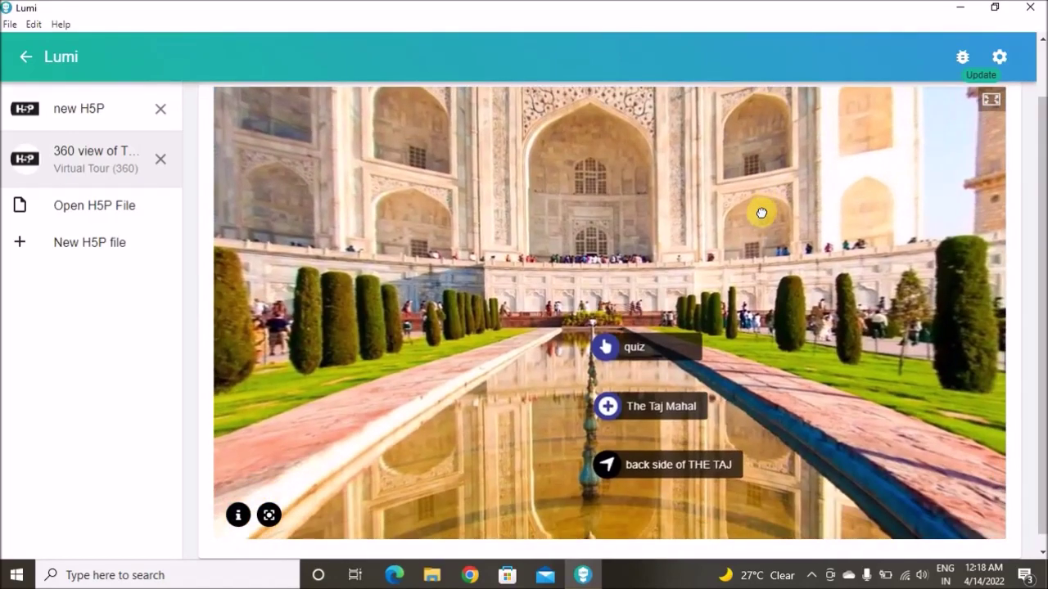
{"action": "left_click", "coordinate": [663, 471]}
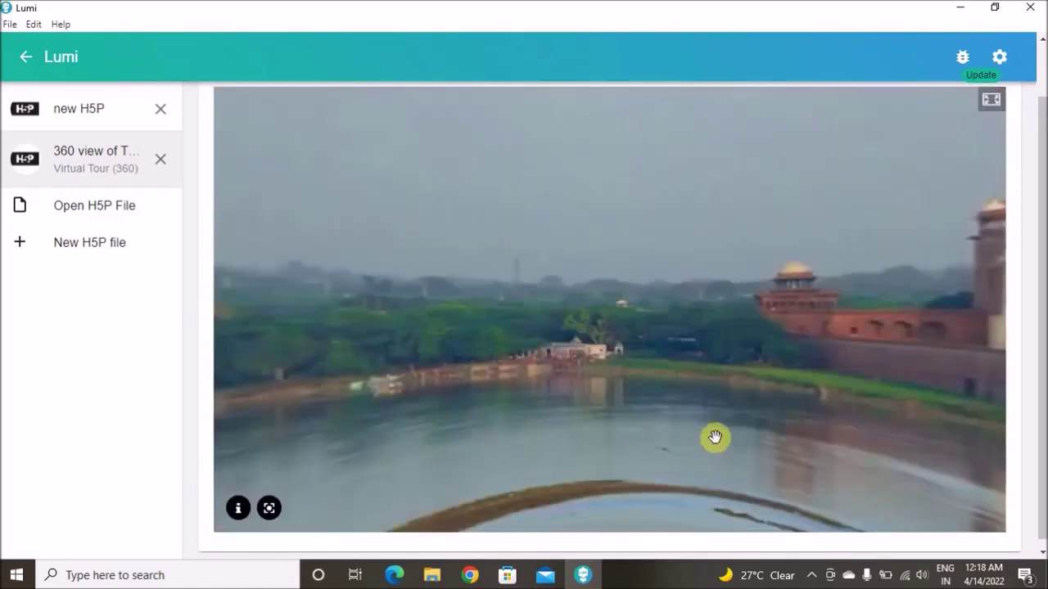
{"action": "left_click_drag", "start_coordinate": [830, 459], "coordinate": [603, 420]}
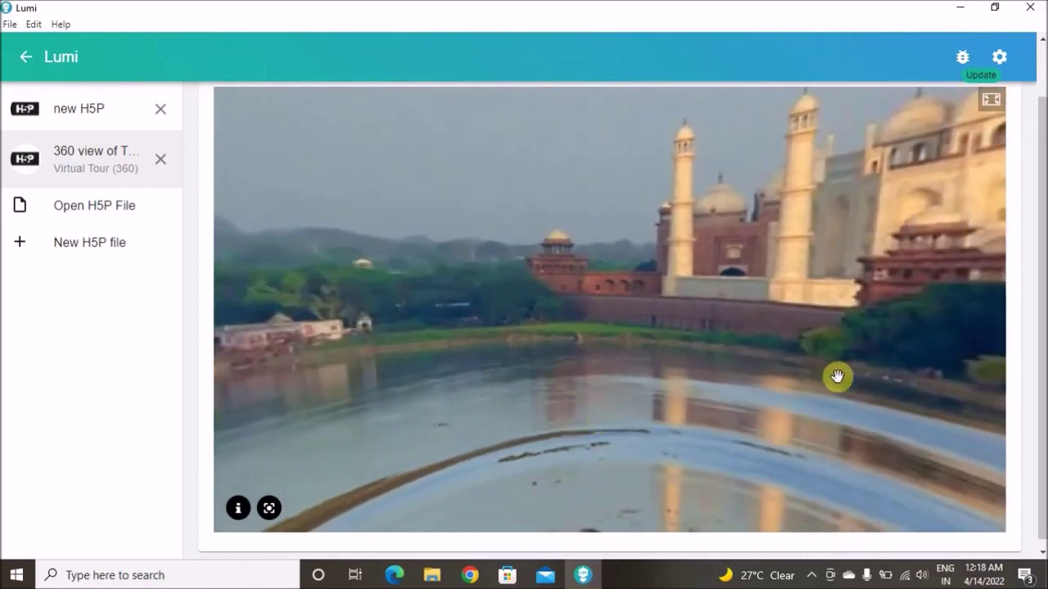
{"action": "left_click_drag", "start_coordinate": [837, 374], "coordinate": [646, 382]}
{"action": "left_click_drag", "start_coordinate": [444, 432], "coordinate": [747, 406]}
{"action": "left_click_drag", "start_coordinate": [459, 405], "coordinate": [786, 371]}
{"action": "left_click_drag", "start_coordinate": [398, 377], "coordinate": [760, 379]}
{"action": "left_click_drag", "start_coordinate": [344, 370], "coordinate": [512, 365]}
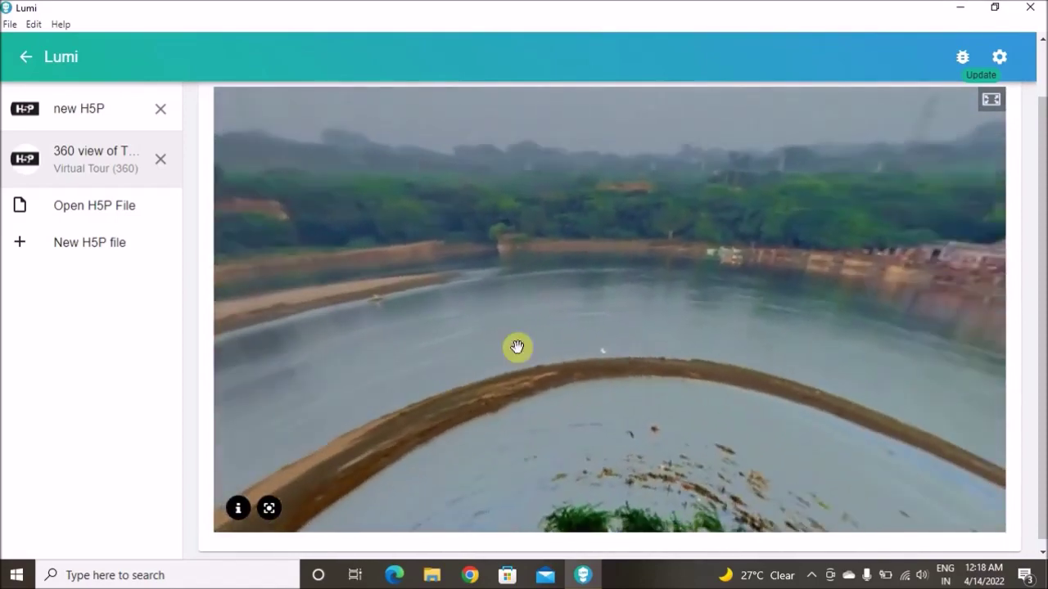
{"action": "left_click_drag", "start_coordinate": [658, 344], "coordinate": [625, 336]}
{"action": "left_click_drag", "start_coordinate": [860, 358], "coordinate": [687, 349]}
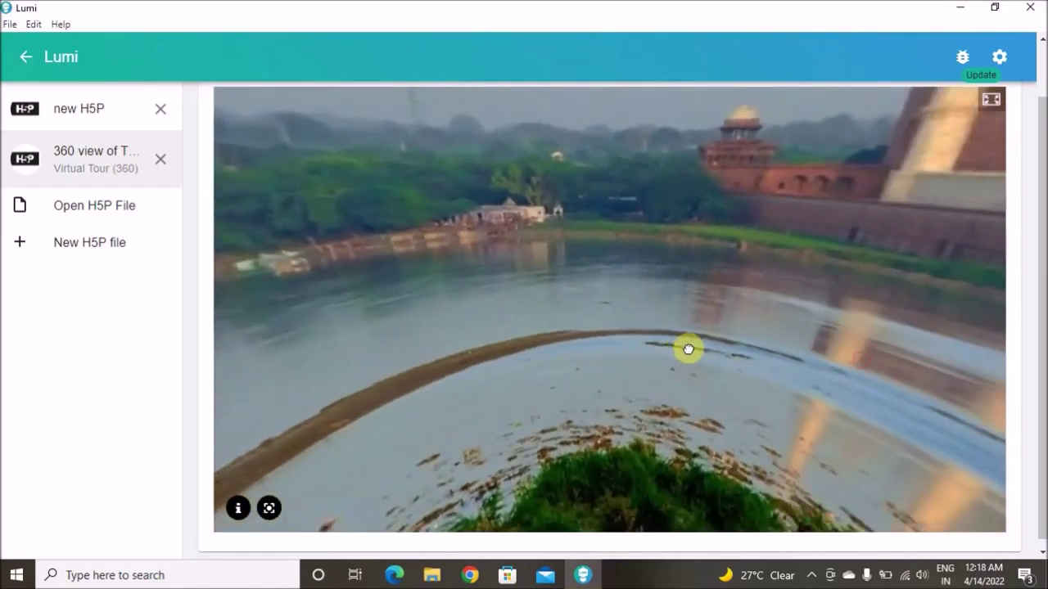
{"action": "left_click_drag", "start_coordinate": [822, 354], "coordinate": [671, 313]}
{"action": "left_click_drag", "start_coordinate": [840, 304], "coordinate": [734, 320]}
{"action": "left_click_drag", "start_coordinate": [737, 277], "coordinate": [803, 309]}
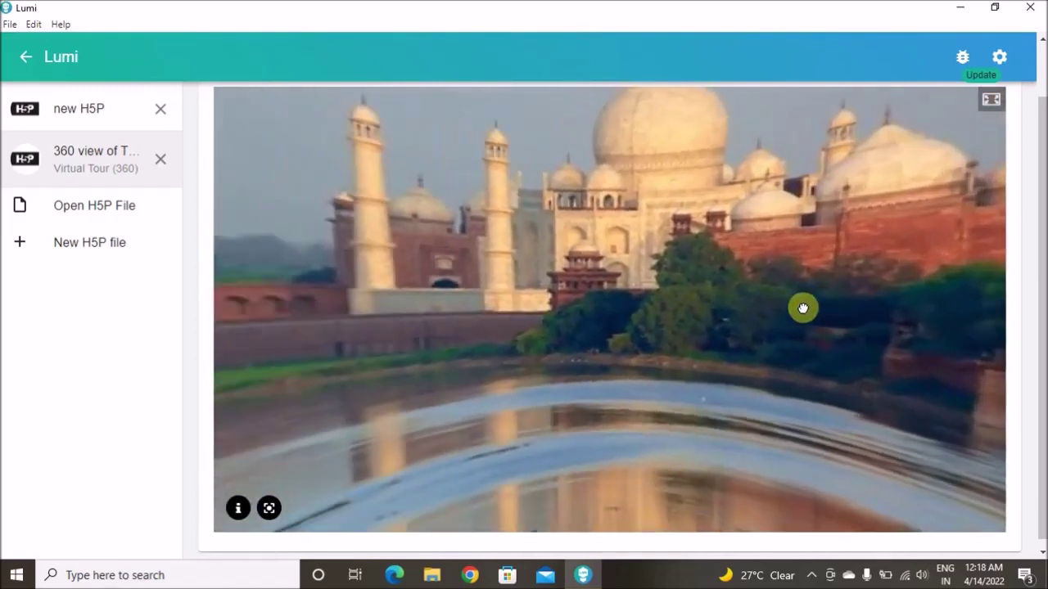
Close Lumi, dismissing its update notice, and relaunch it from the desktop.
{"action": "left_click", "coordinate": [1032, 10]}
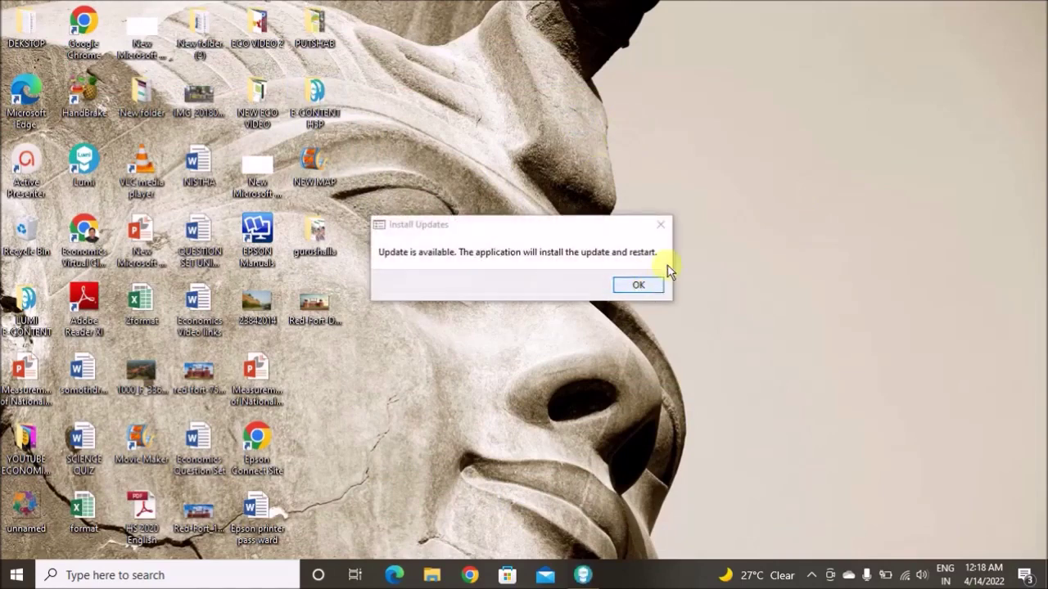
{"action": "left_click", "coordinate": [663, 231]}
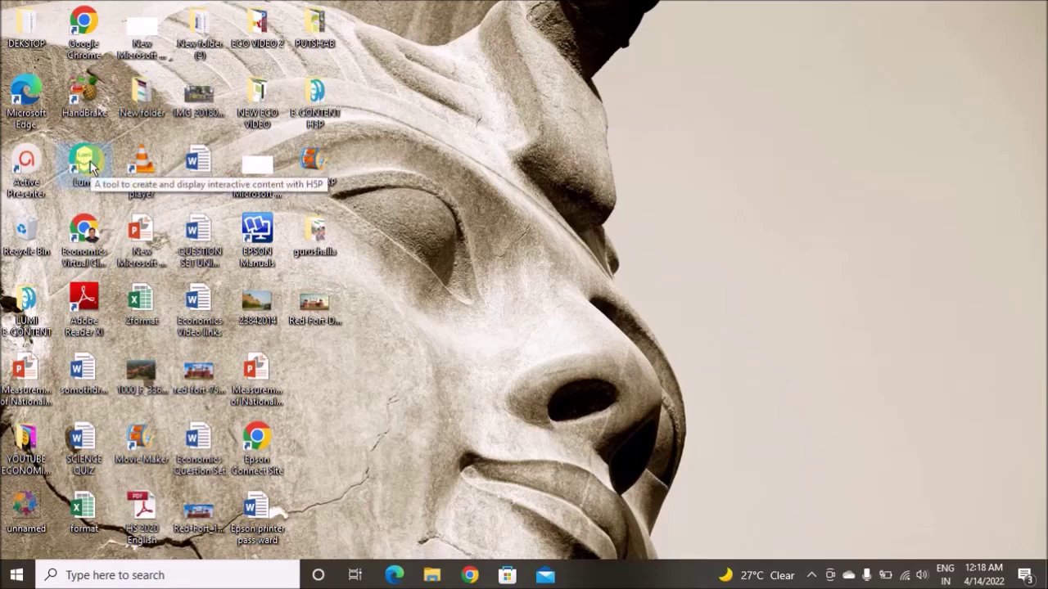
{"action": "double_click", "coordinate": [92, 167]}
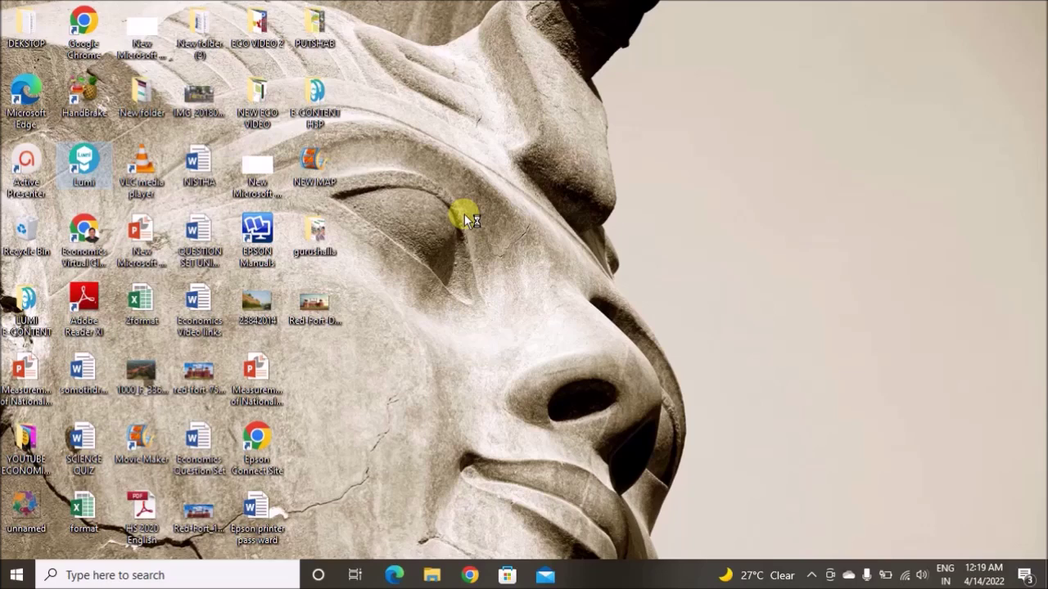
{"action": "right_click", "coordinate": [442, 222]}
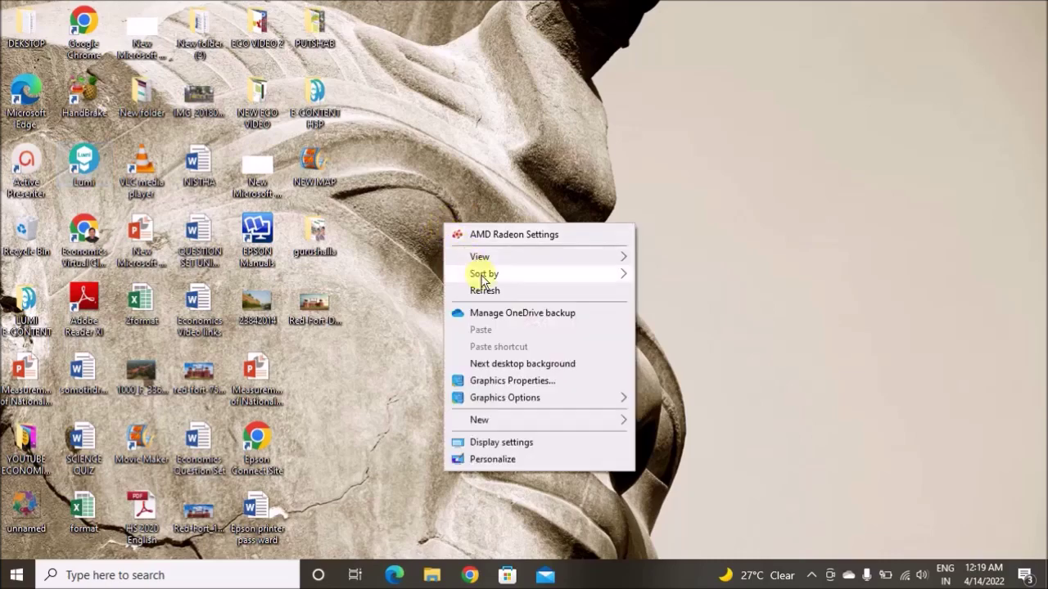
{"action": "left_click", "coordinate": [484, 286]}
{"action": "right_click", "coordinate": [526, 204]}
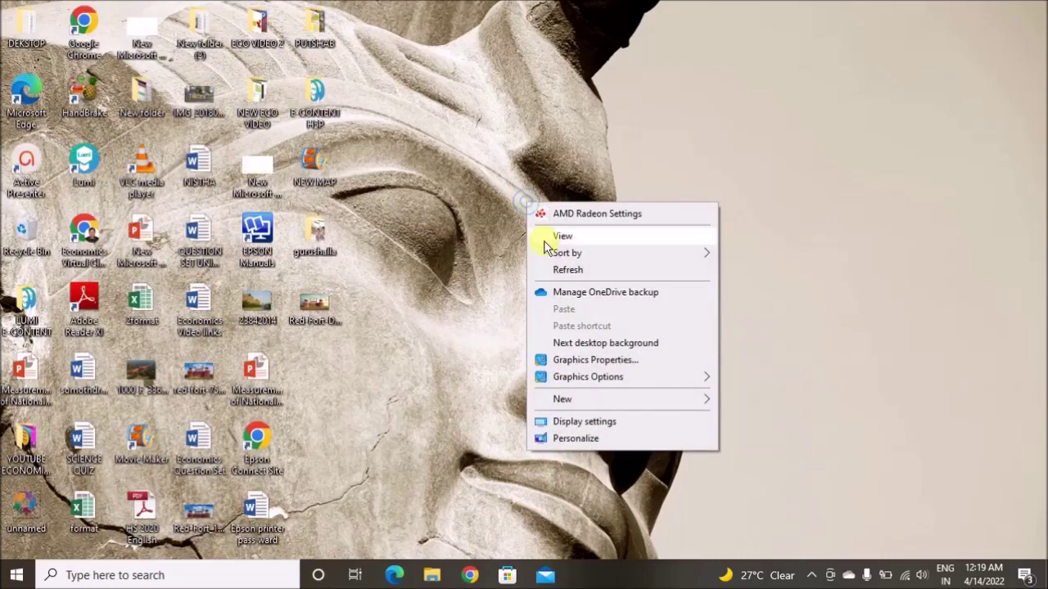
{"action": "left_click", "coordinate": [565, 269]}
{"action": "right_click", "coordinate": [499, 217]}
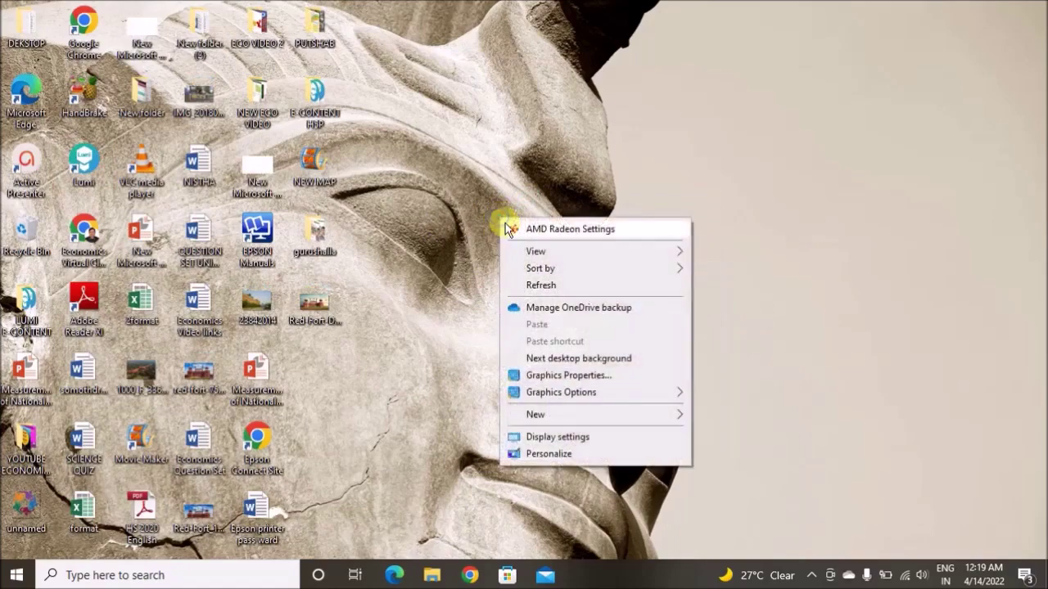
{"action": "left_click", "coordinate": [540, 285]}
{"action": "right_click", "coordinate": [492, 223]}
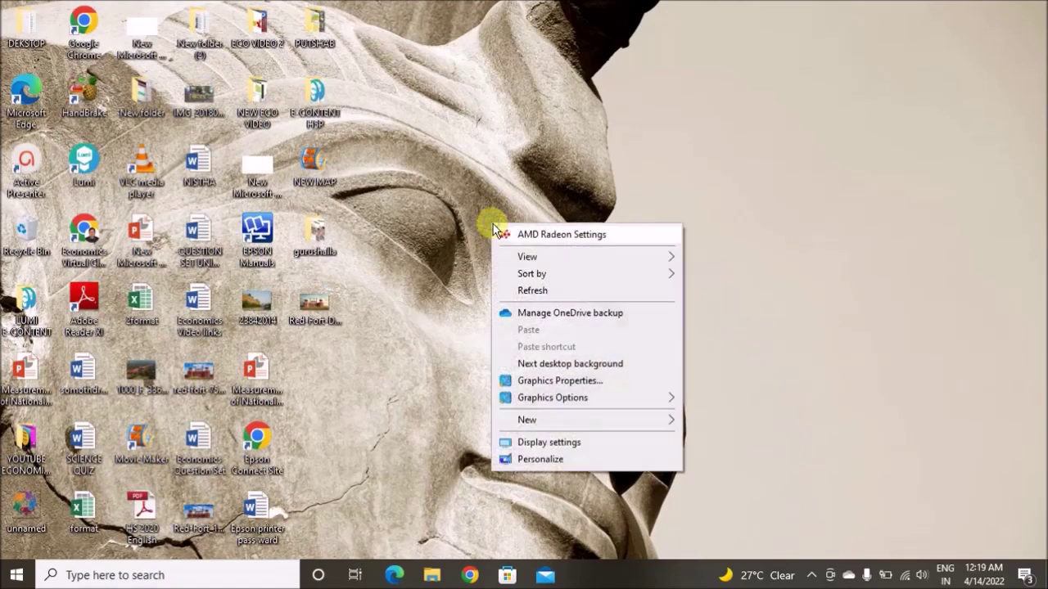
{"action": "left_click", "coordinate": [536, 295]}
{"action": "right_click", "coordinate": [489, 200]}
{"action": "left_click", "coordinate": [527, 270]}
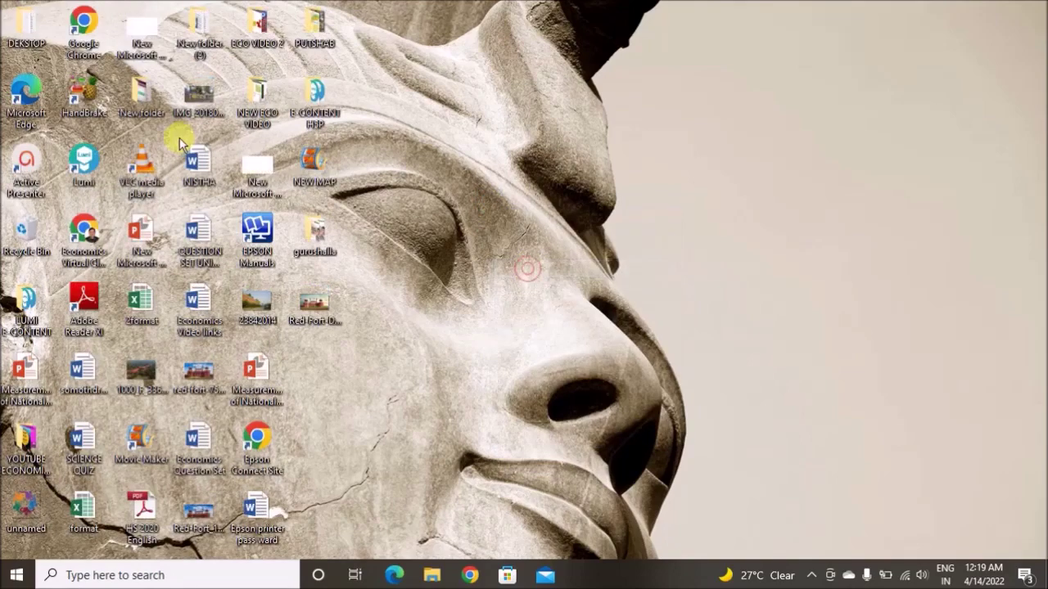
{"action": "double_click", "coordinate": [84, 155]}
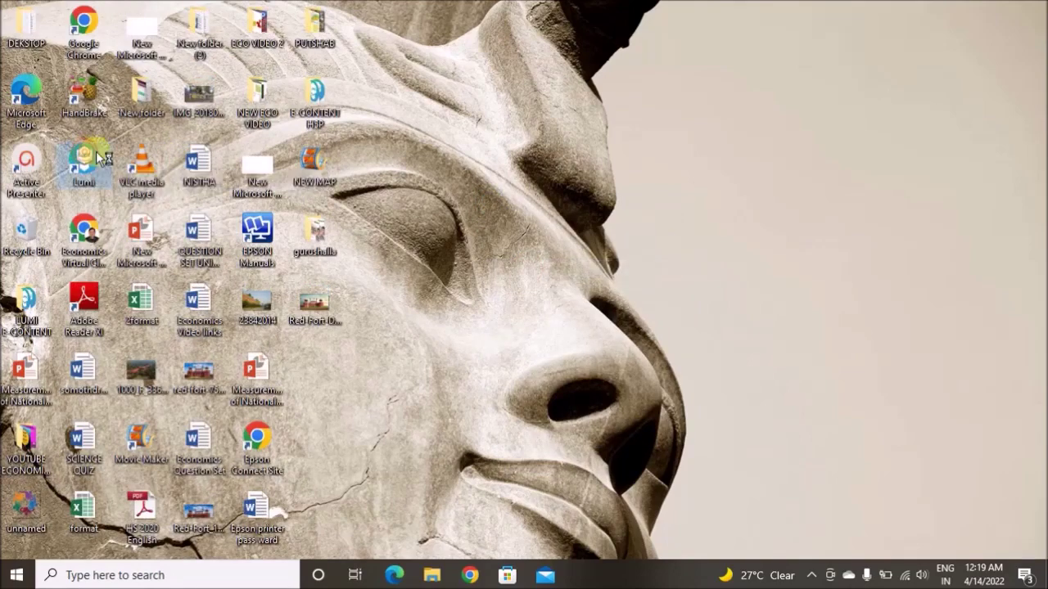
{"action": "right_click", "coordinate": [503, 178]}
{"action": "left_click", "coordinate": [532, 244]}
{"action": "right_click", "coordinate": [512, 187]}
{"action": "left_click", "coordinate": [553, 255]}
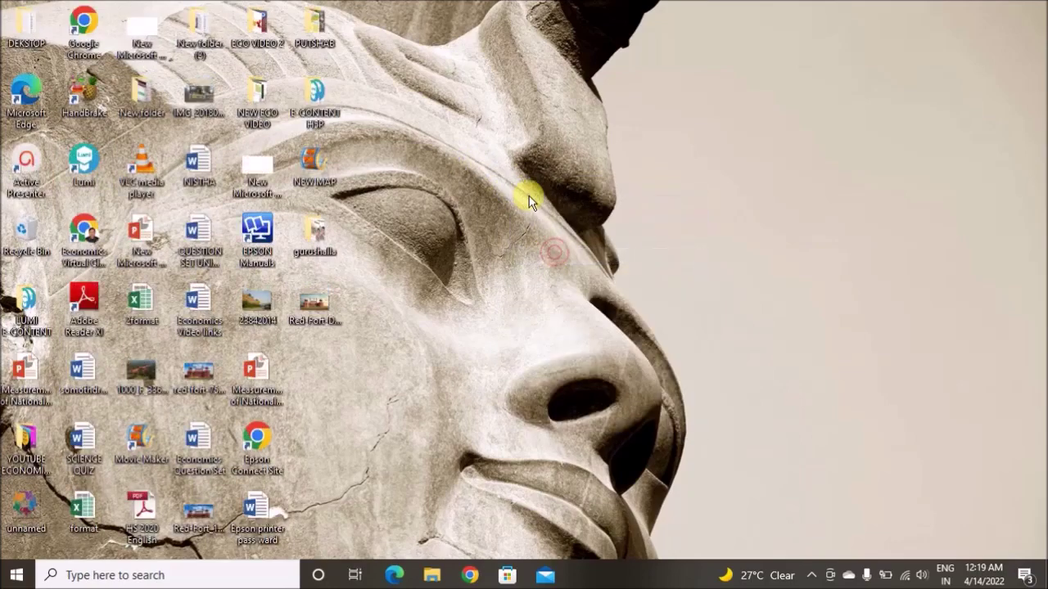
{"action": "right_click", "coordinate": [529, 202]}
{"action": "left_click", "coordinate": [563, 263]}
{"action": "right_click", "coordinate": [486, 157]}
{"action": "left_click", "coordinate": [541, 225]}
{"action": "right_click", "coordinate": [501, 165]}
{"action": "left_click", "coordinate": [547, 235]}
{"action": "left_click", "coordinate": [811, 576]}
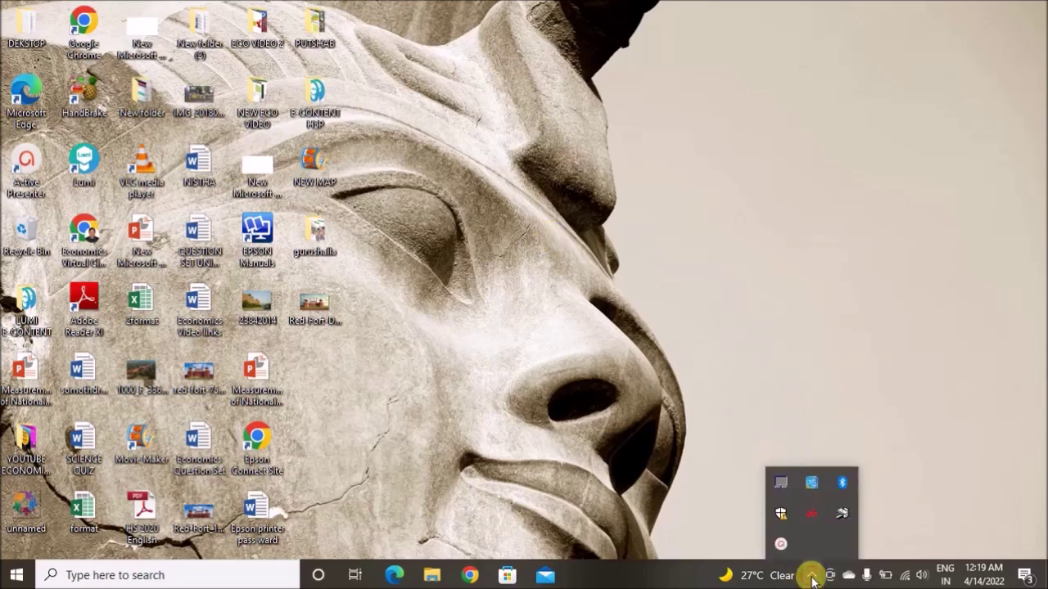
{"action": "left_click", "coordinate": [781, 544]}
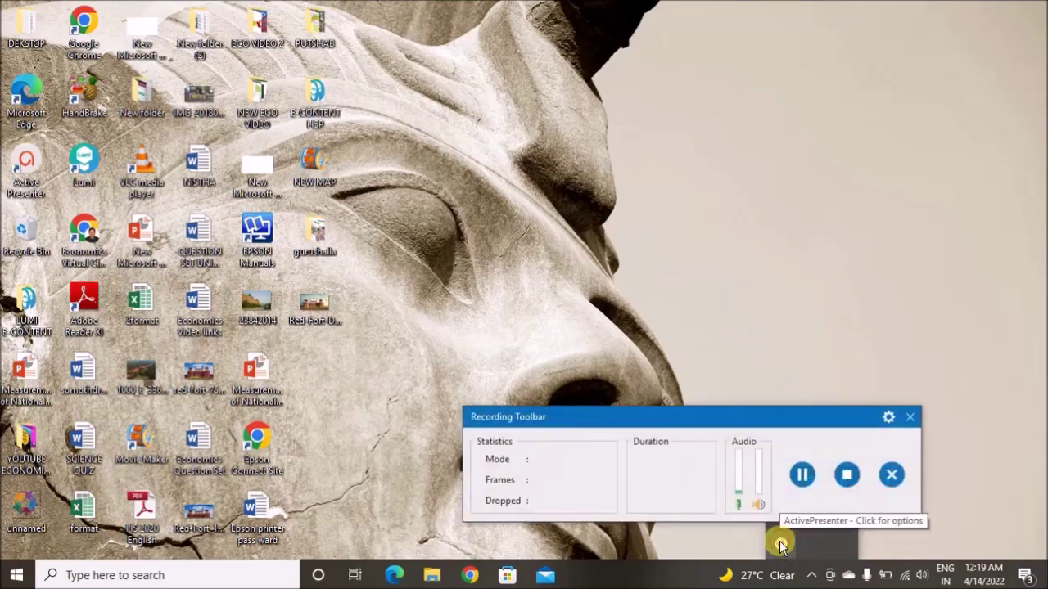
{"action": "left_click", "coordinate": [801, 477]}
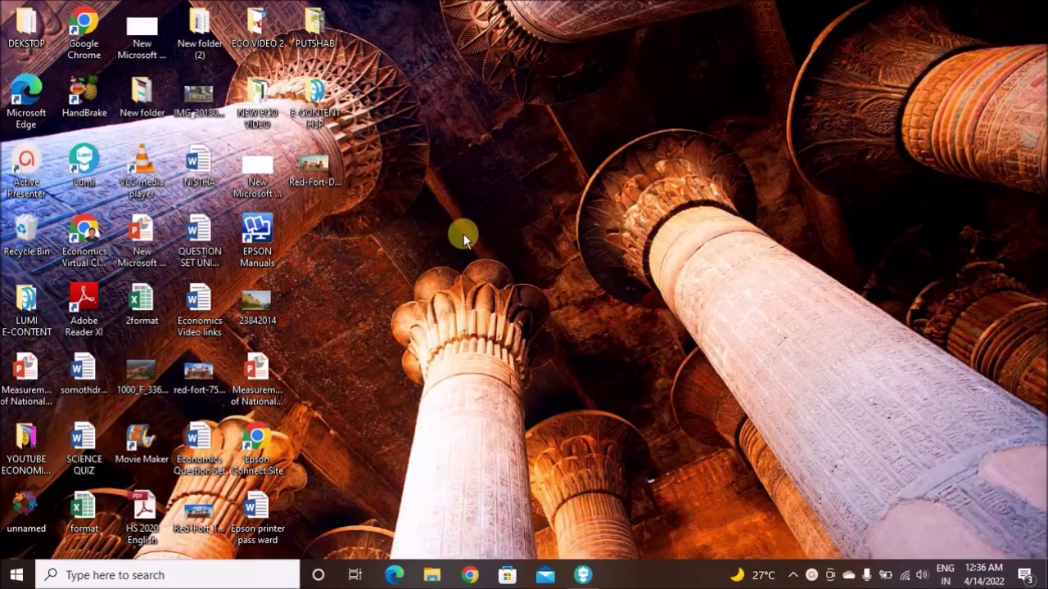
Switch to Lumi from the desktop and maximize its window.
{"action": "double_click", "coordinate": [85, 170]}
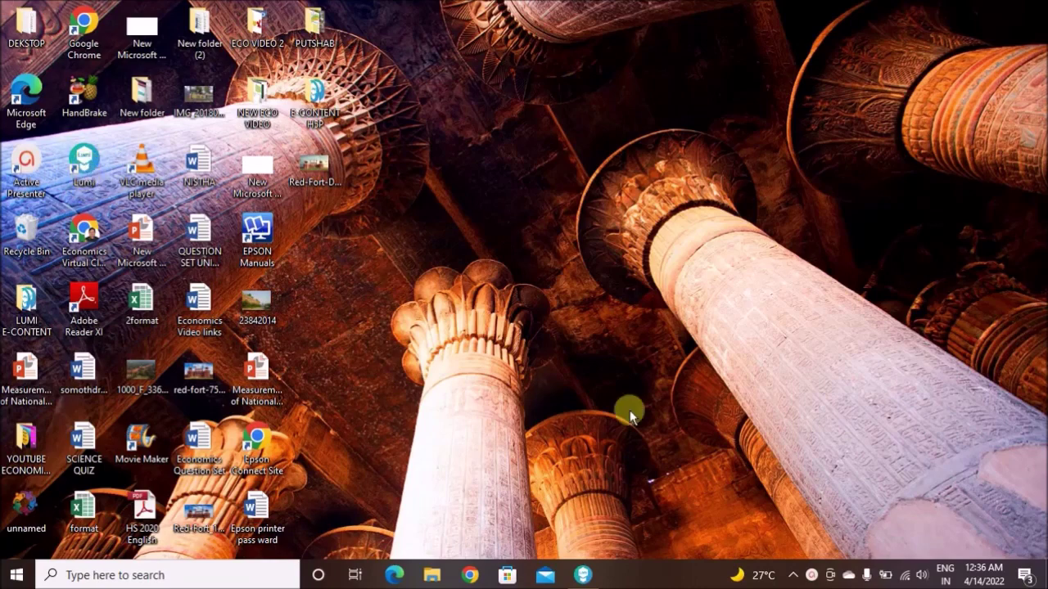
{"action": "left_click", "coordinate": [586, 573]}
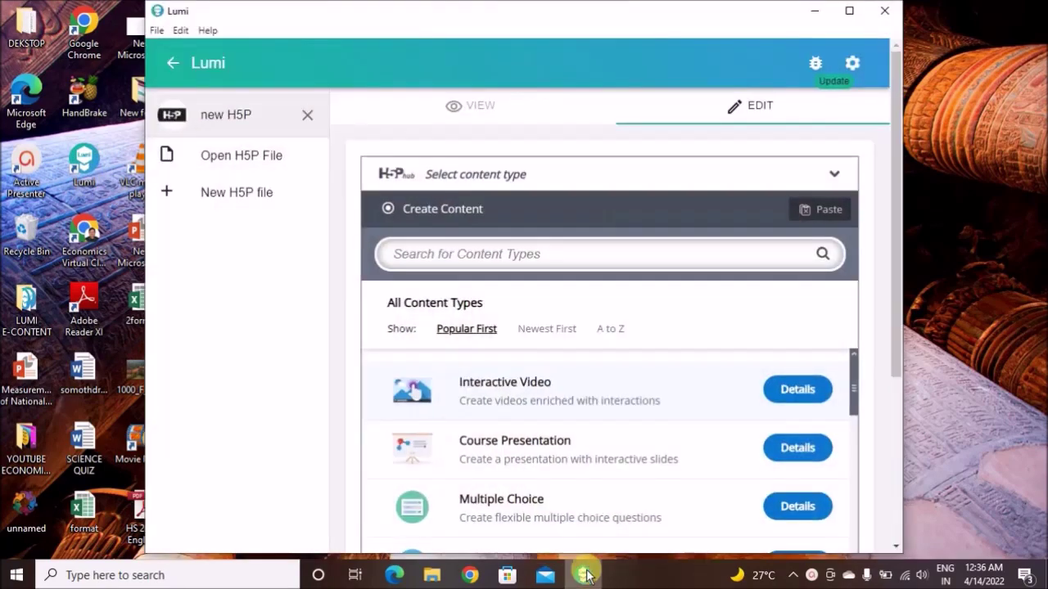
{"action": "left_click", "coordinate": [848, 12]}
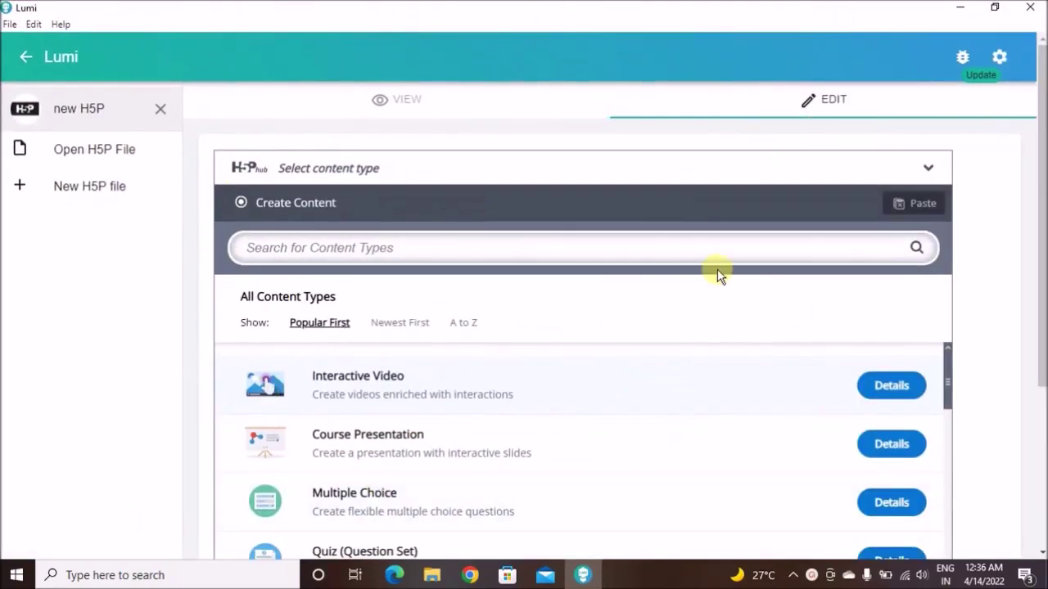
Choose Virtual Tour (360) as the content type for the new H5P file.
{"action": "left_click_drag", "start_coordinate": [1032, 169], "coordinate": [1019, 280]}
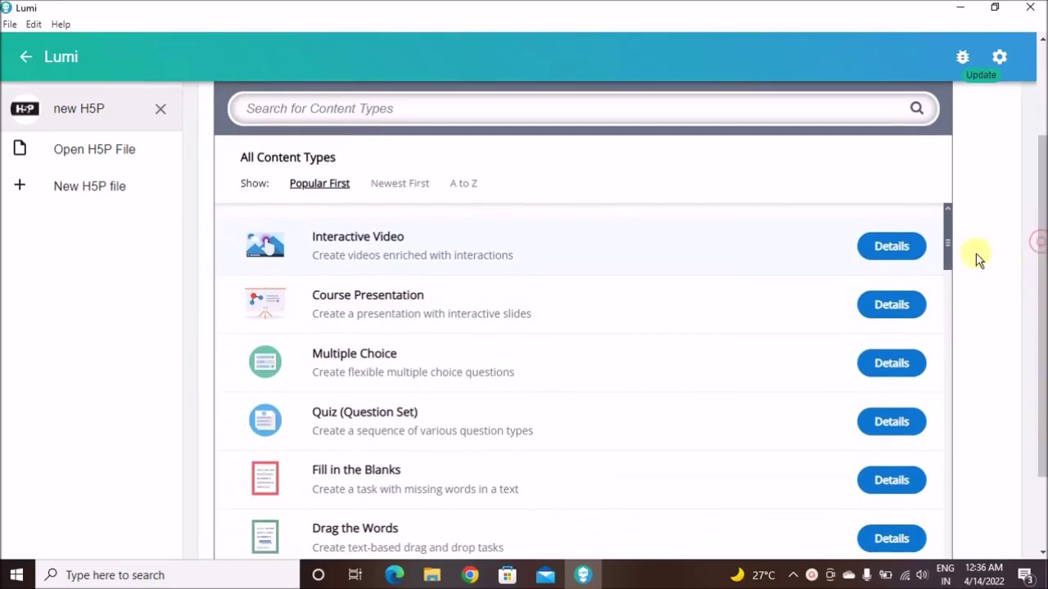
{"action": "left_click_drag", "start_coordinate": [949, 233], "coordinate": [929, 521]}
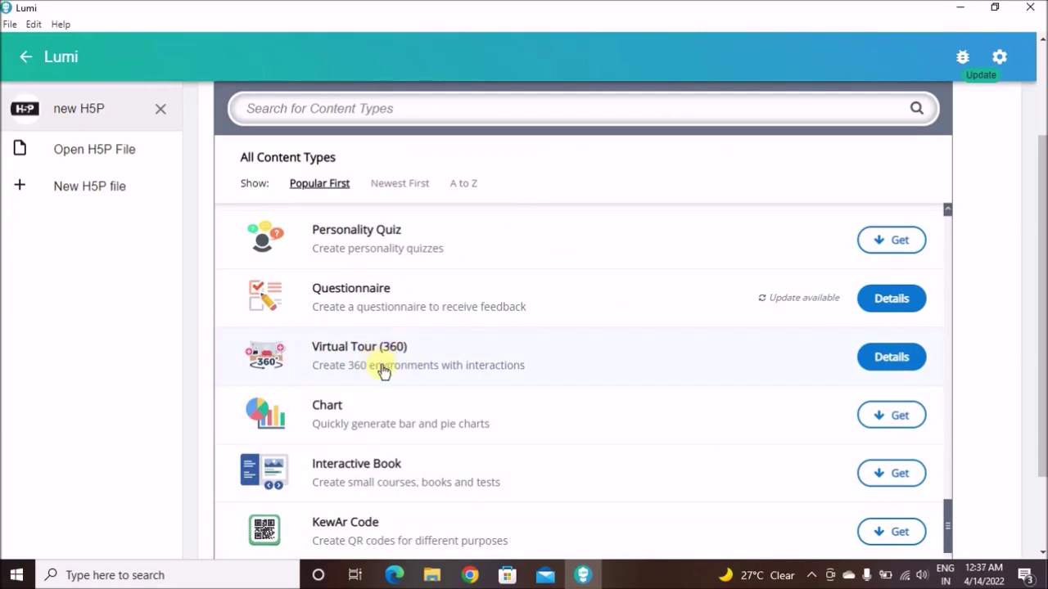
{"action": "left_click", "coordinate": [426, 361]}
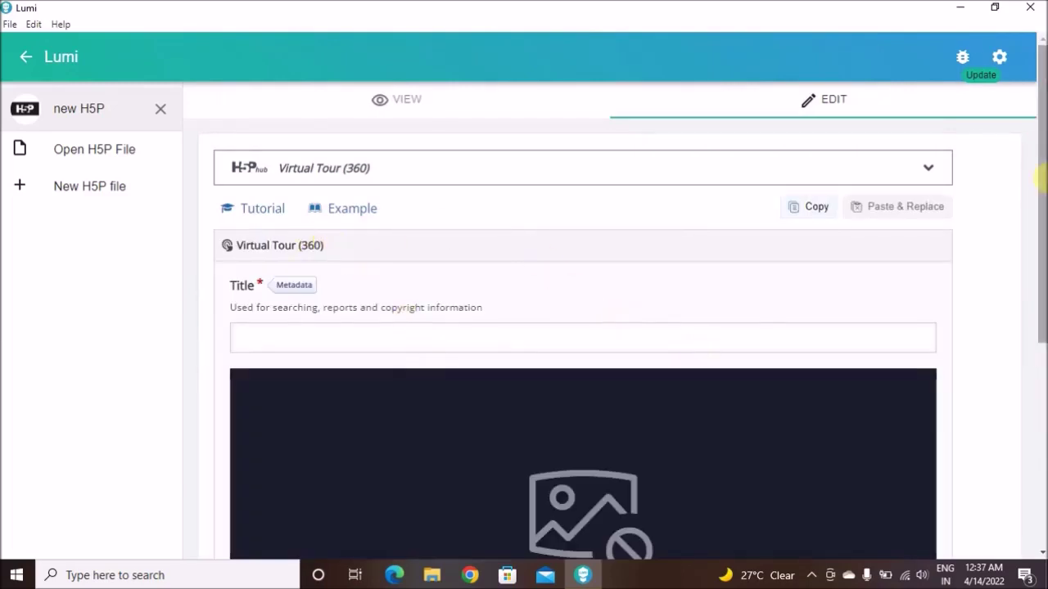
Add a new scene to the virtual tour, keeping the 360 image type, and title it RED FORT.
{"action": "left_click_drag", "start_coordinate": [1043, 175], "coordinate": [1044, 143]}
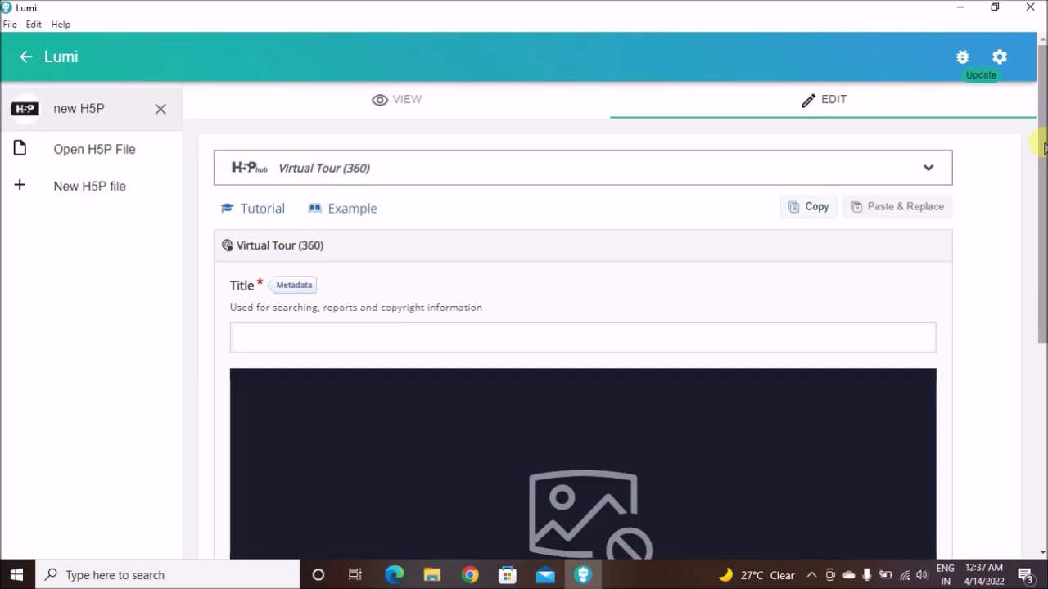
{"action": "mouse_move", "coordinate": [1044, 146]}
{"action": "left_mouse_down"}
{"action": "mouse_move", "coordinate": [1040, 296]}
{"action": "mouse_move", "coordinate": [1040, 141]}
{"action": "left_mouse_up"}
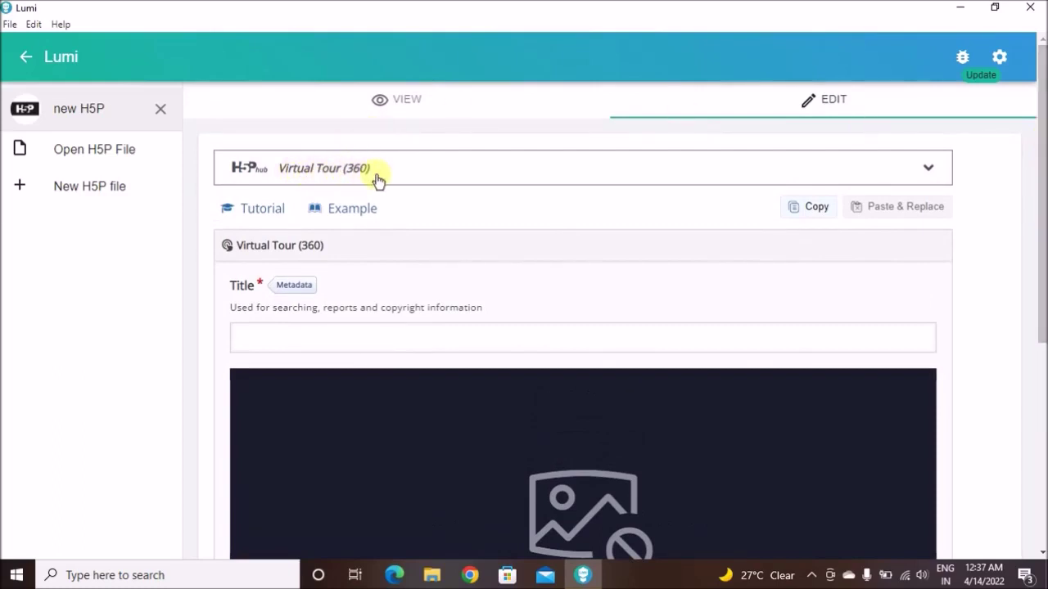
{"action": "left_click_drag", "start_coordinate": [1042, 188], "coordinate": [1036, 402]}
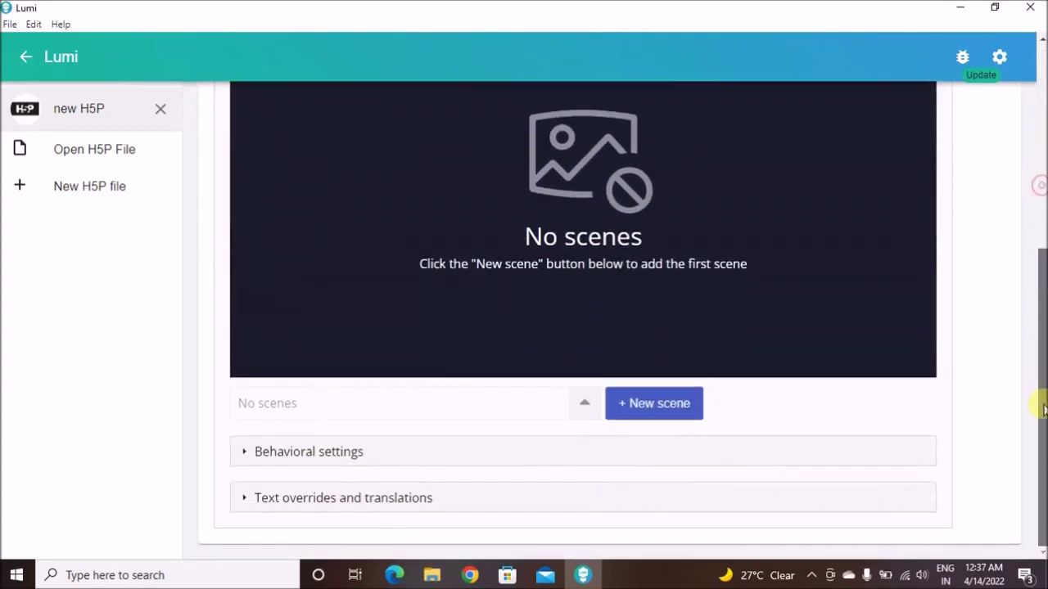
{"action": "left_click", "coordinate": [654, 406]}
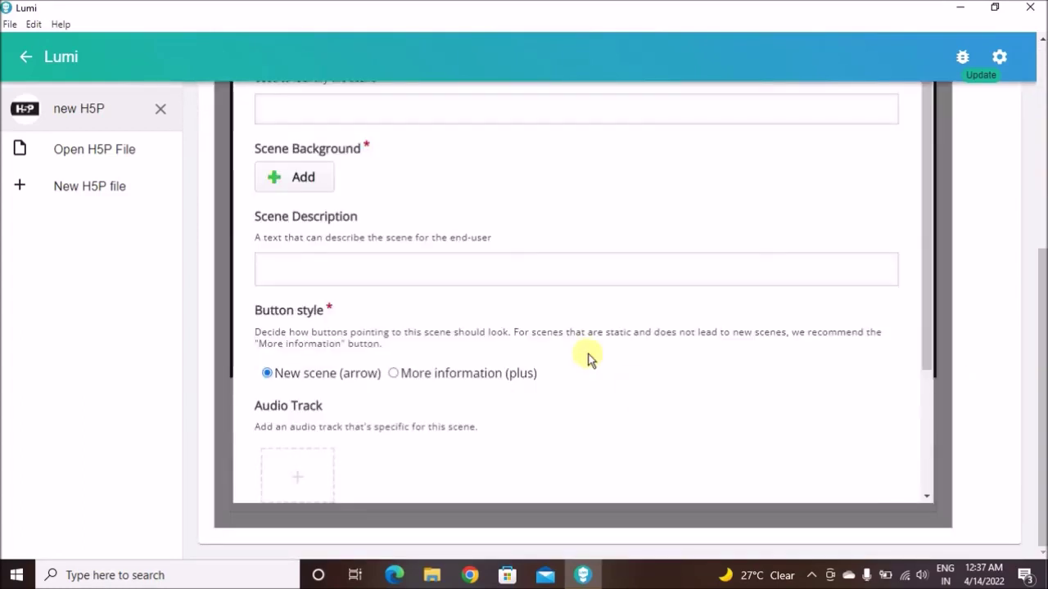
{"action": "scroll", "coordinate": [1039, 310], "scroll_direction": "up", "scroll_amount": 3}
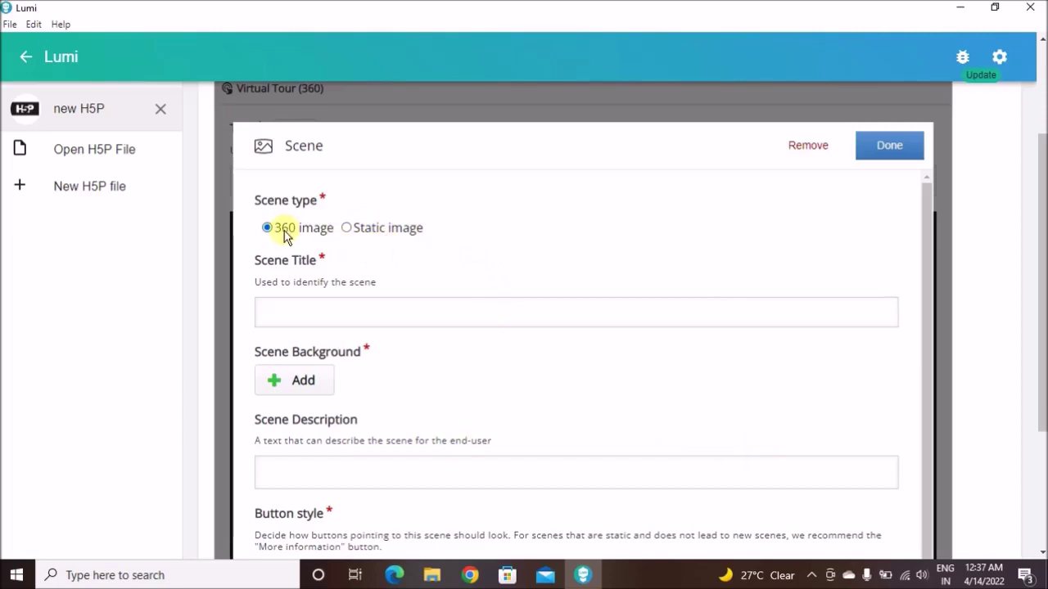
{"action": "left_click", "coordinate": [382, 310]}
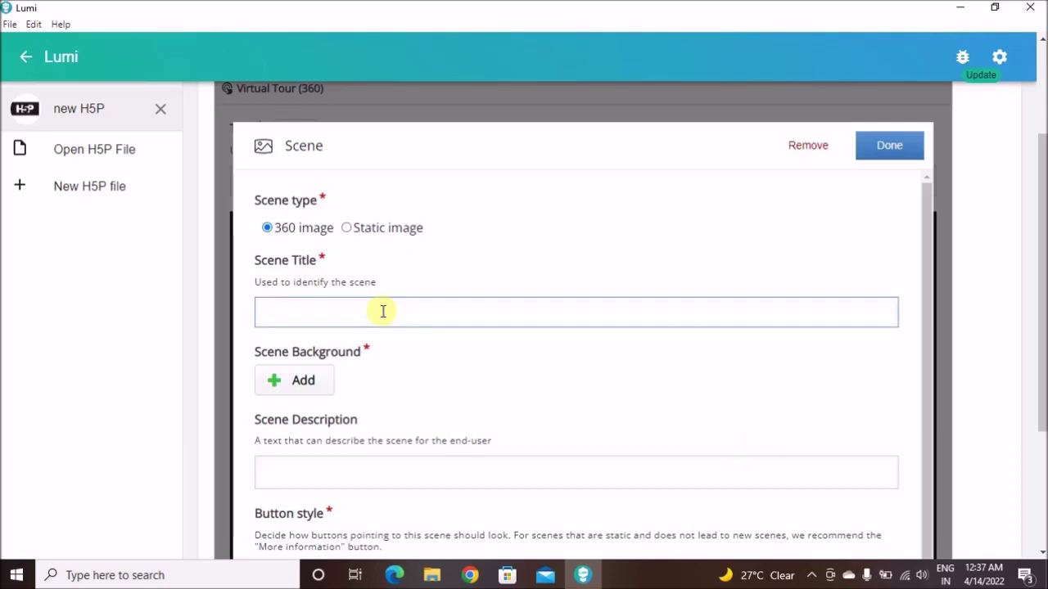
{"action": "type", "text": "RED FORT"}
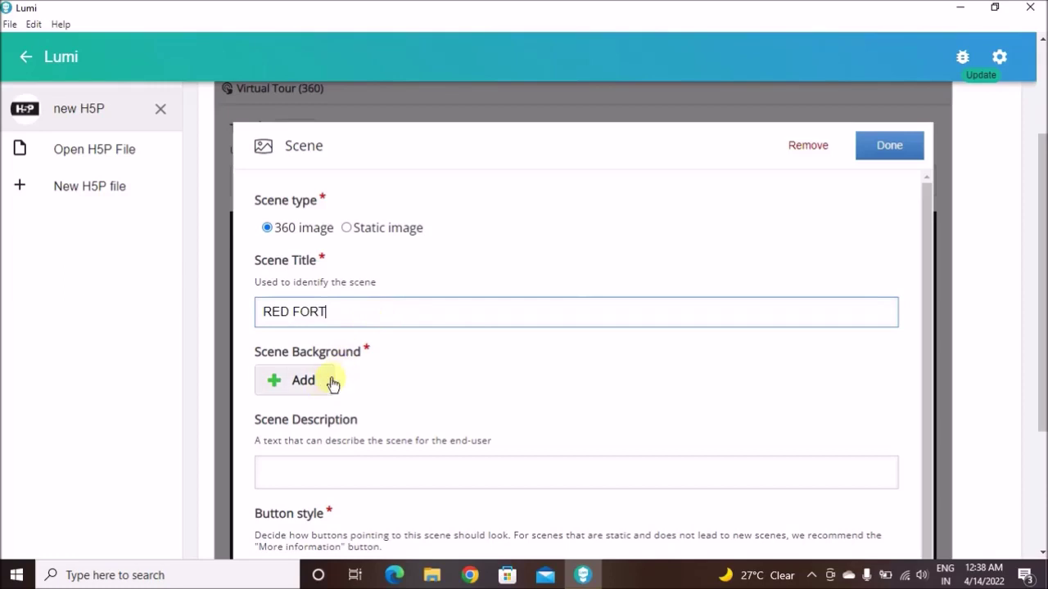
Set the scene background to the Red-Fort_1400x600 image from the Desktop folder.
{"action": "left_click", "coordinate": [296, 382]}
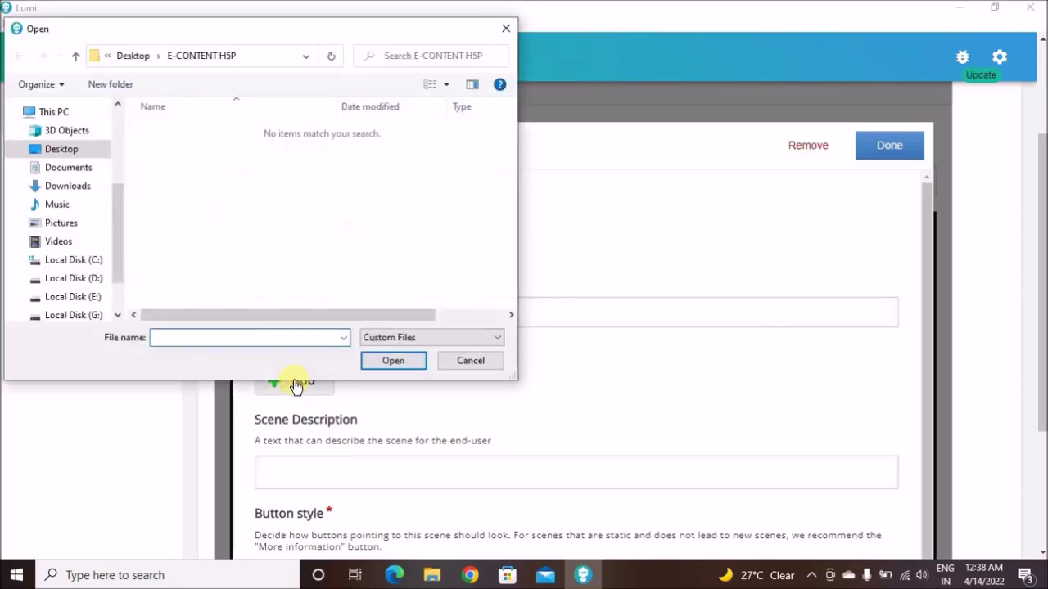
{"action": "left_click", "coordinate": [65, 154]}
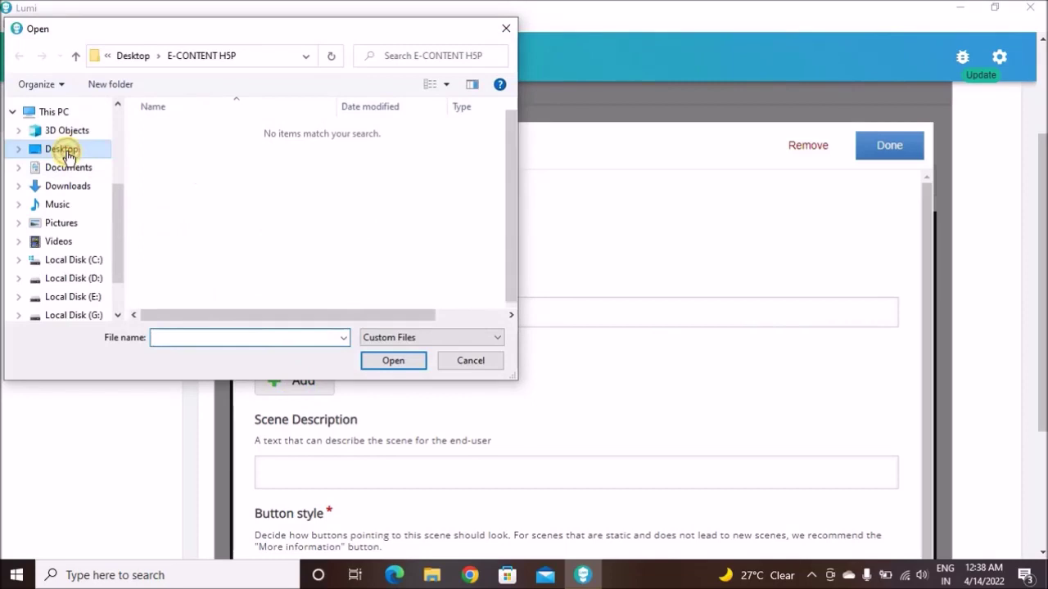
{"action": "left_click_drag", "start_coordinate": [514, 172], "coordinate": [504, 292]}
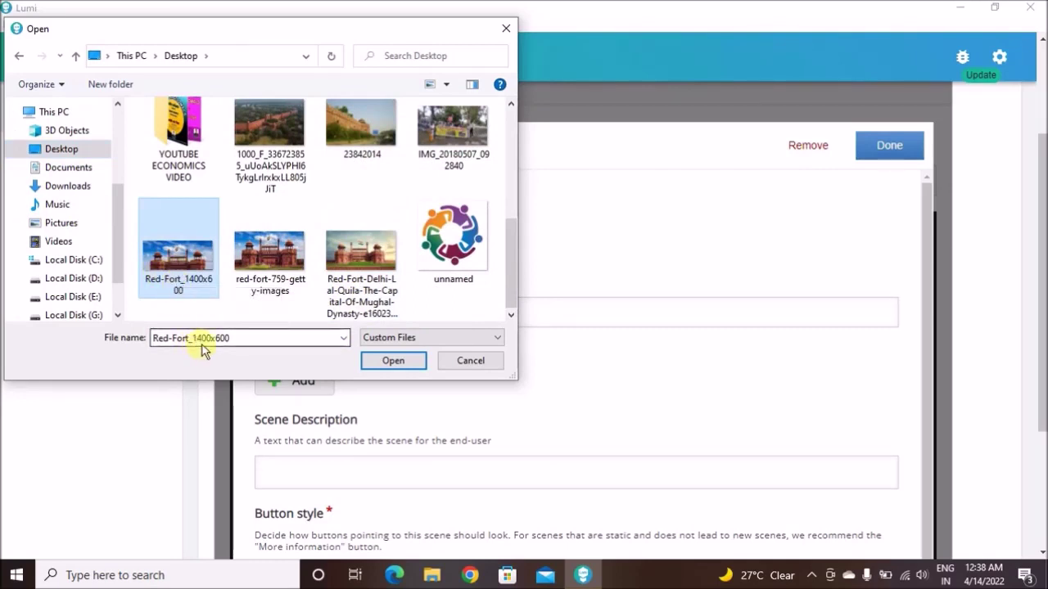
{"action": "left_click", "coordinate": [411, 365]}
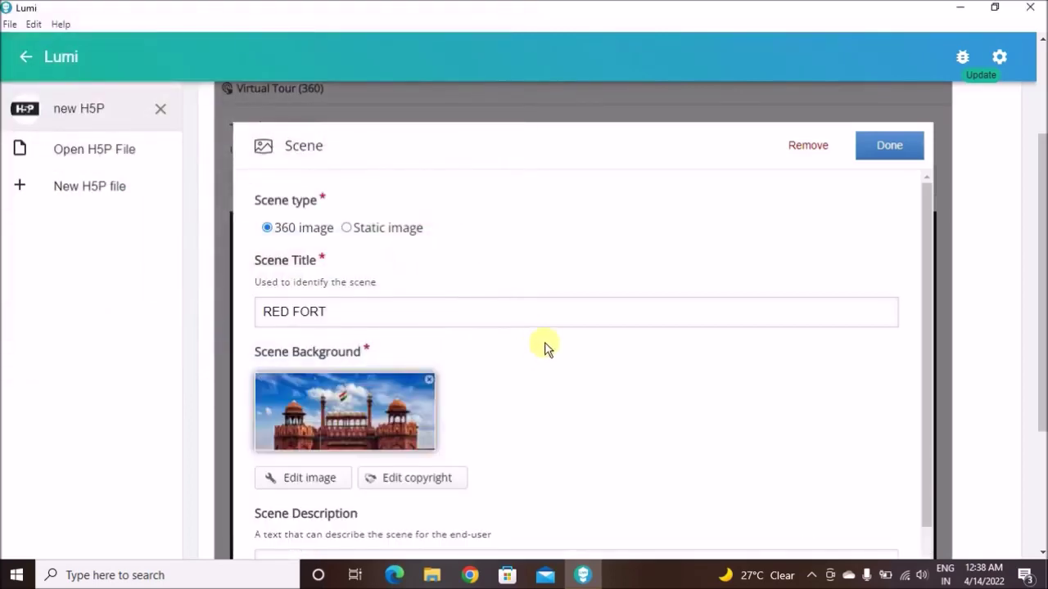
Enter RED FORT as the scene description.
{"action": "scroll", "coordinate": [566, 371], "scroll_direction": "down", "scroll_amount": 2}
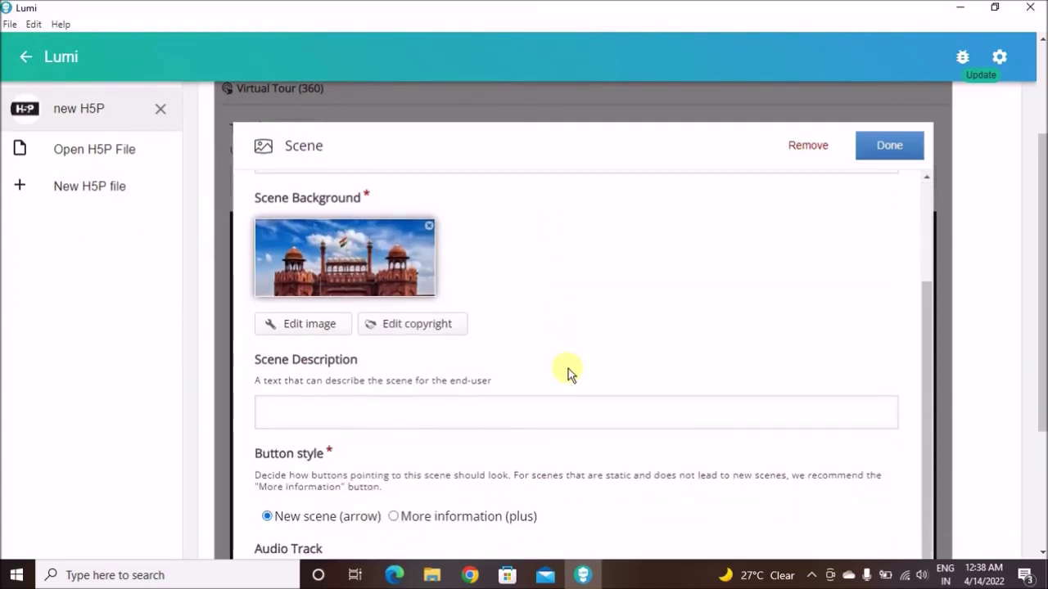
{"action": "scroll", "coordinate": [569, 370], "scroll_direction": "down", "scroll_amount": 1}
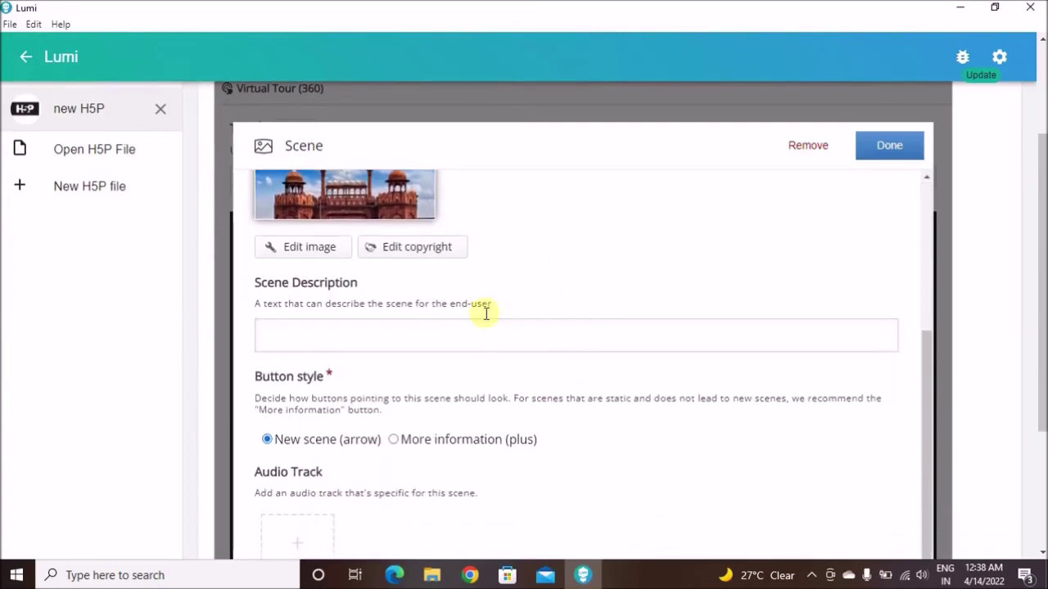
{"action": "left_click", "coordinate": [455, 328]}
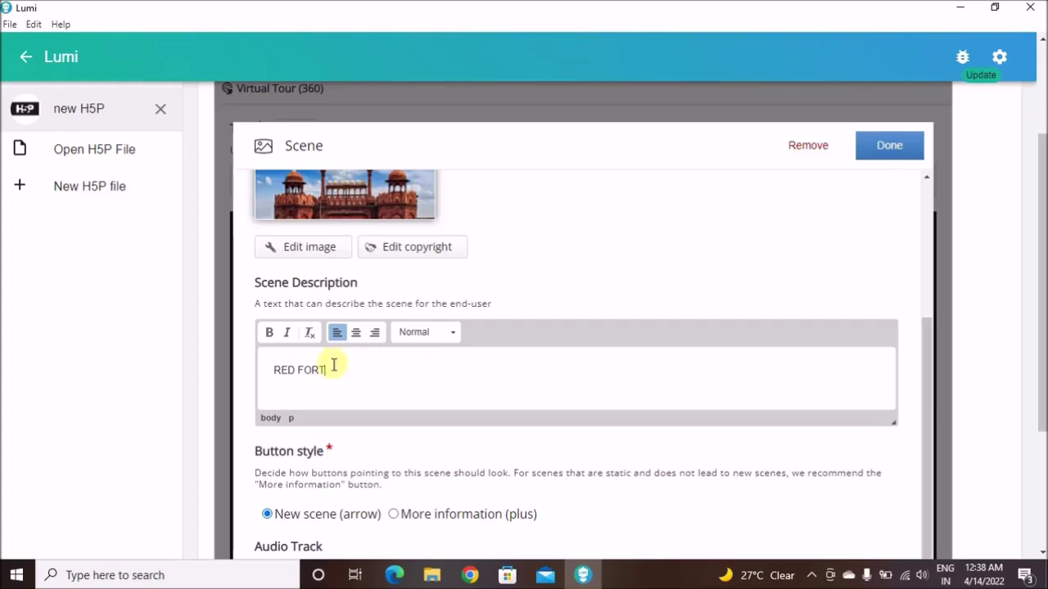
Review the scene's settings through the button style and audio track, and save the RED FORT scene with New scene (arrow) kept.
{"action": "scroll", "coordinate": [372, 272], "scroll_direction": "up", "scroll_amount": 3}
{"action": "scroll", "coordinate": [376, 278], "scroll_direction": "down", "scroll_amount": 1}
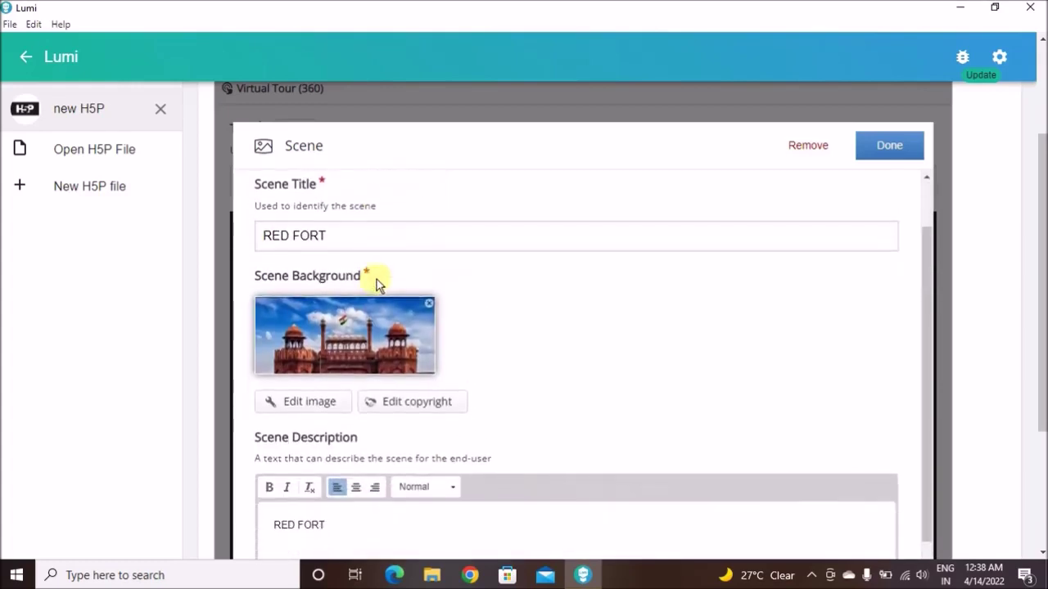
{"action": "scroll", "coordinate": [368, 279], "scroll_direction": "down", "scroll_amount": 3}
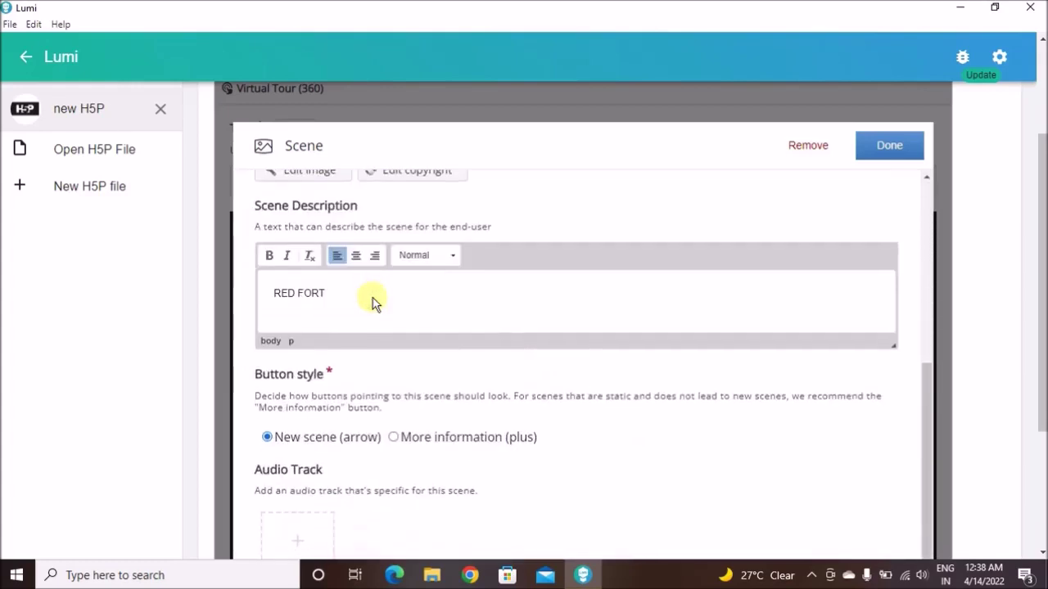
{"action": "scroll", "coordinate": [392, 290], "scroll_direction": "down", "scroll_amount": 1}
{"action": "scroll", "coordinate": [416, 384], "scroll_direction": "down", "scroll_amount": 1}
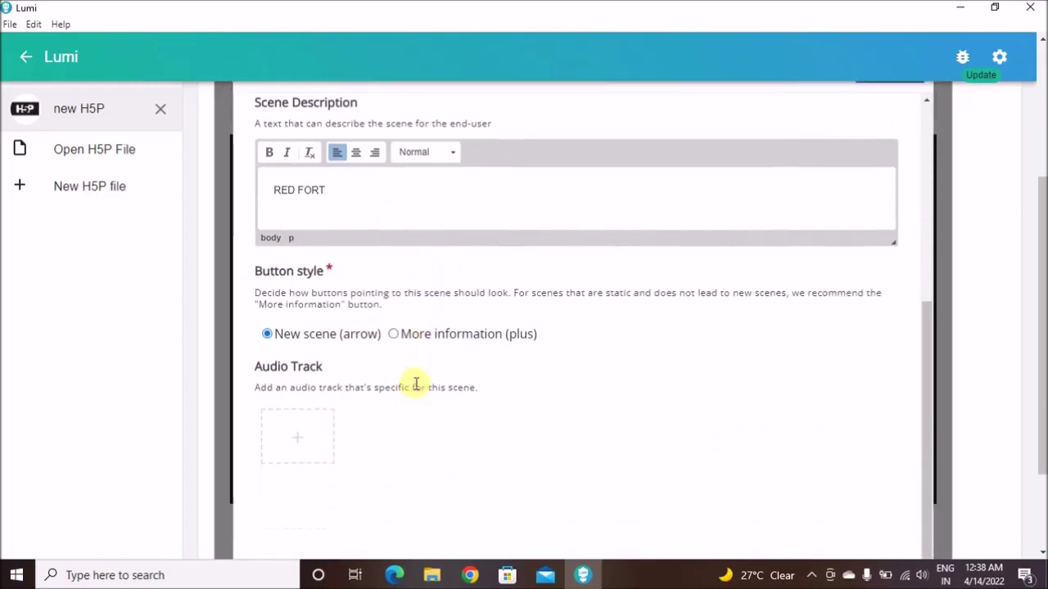
{"action": "scroll", "coordinate": [416, 384], "scroll_direction": "down", "scroll_amount": 2}
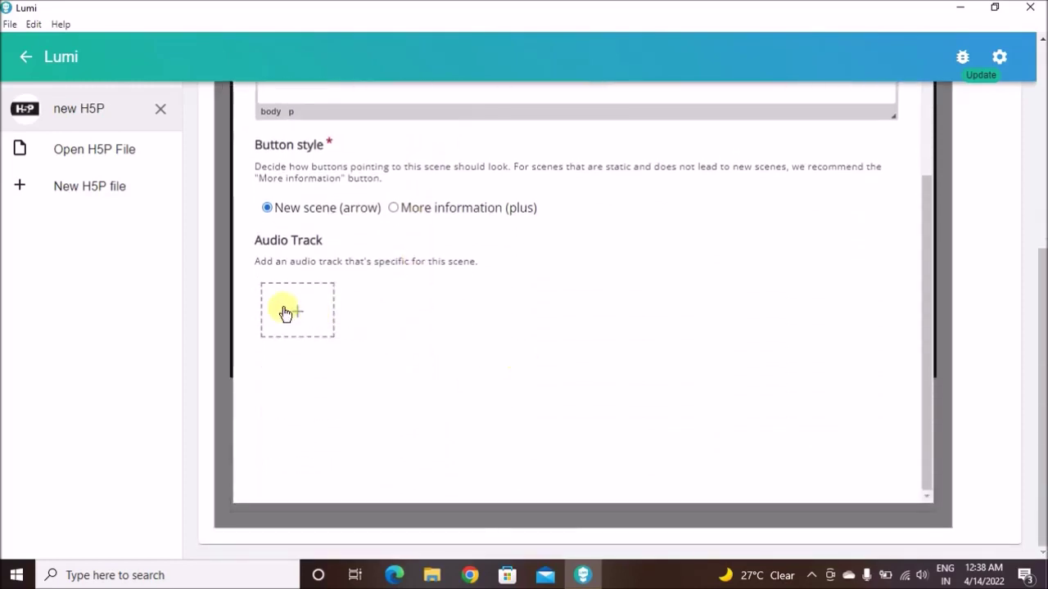
{"action": "scroll", "coordinate": [636, 299], "scroll_direction": "up", "scroll_amount": 4}
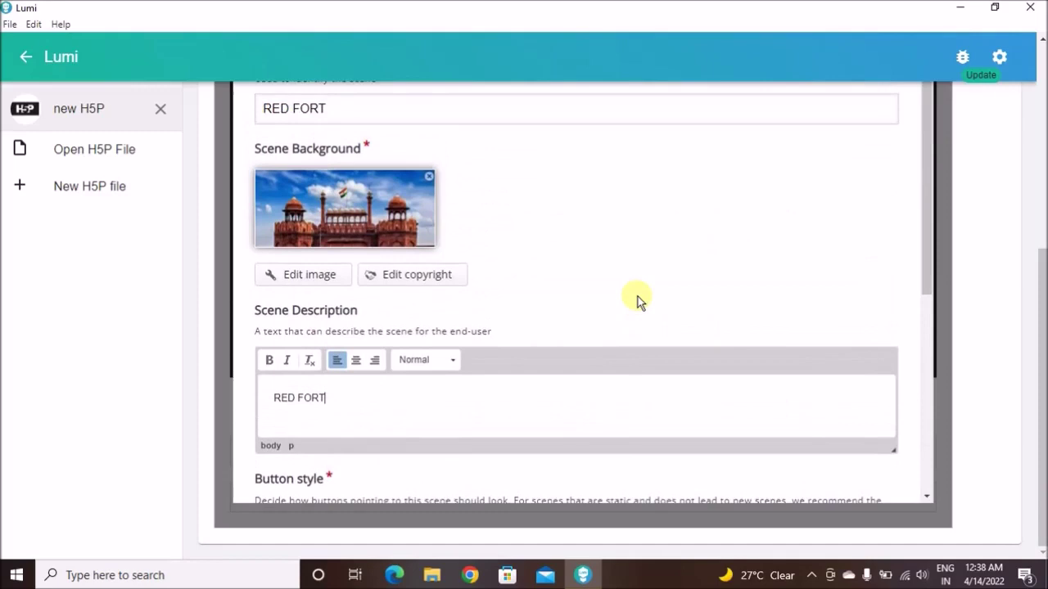
{"action": "scroll", "coordinate": [806, 264], "scroll_direction": "up", "scroll_amount": 4}
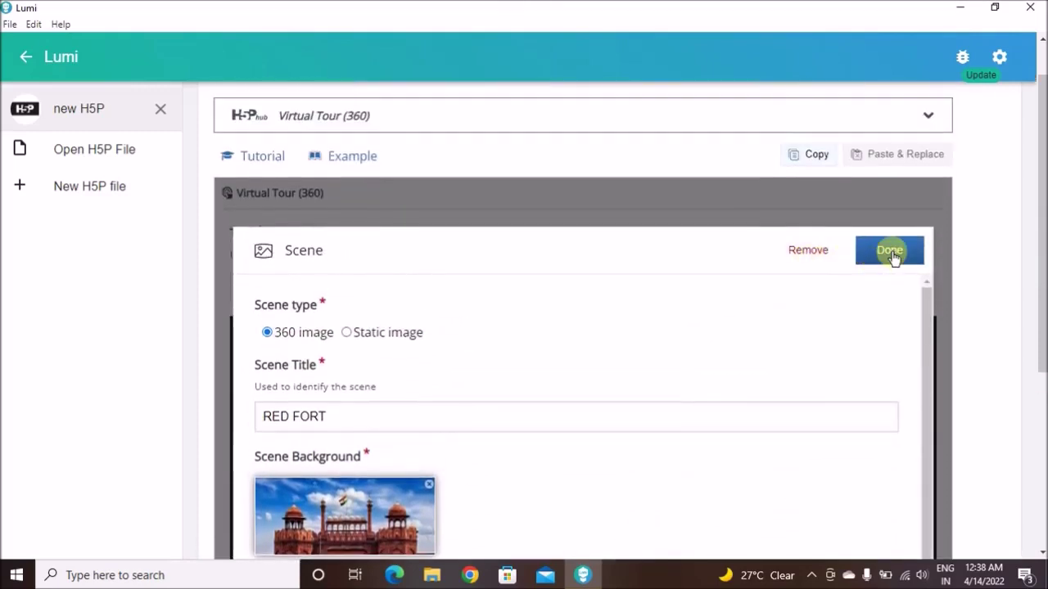
{"action": "left_click", "coordinate": [889, 251]}
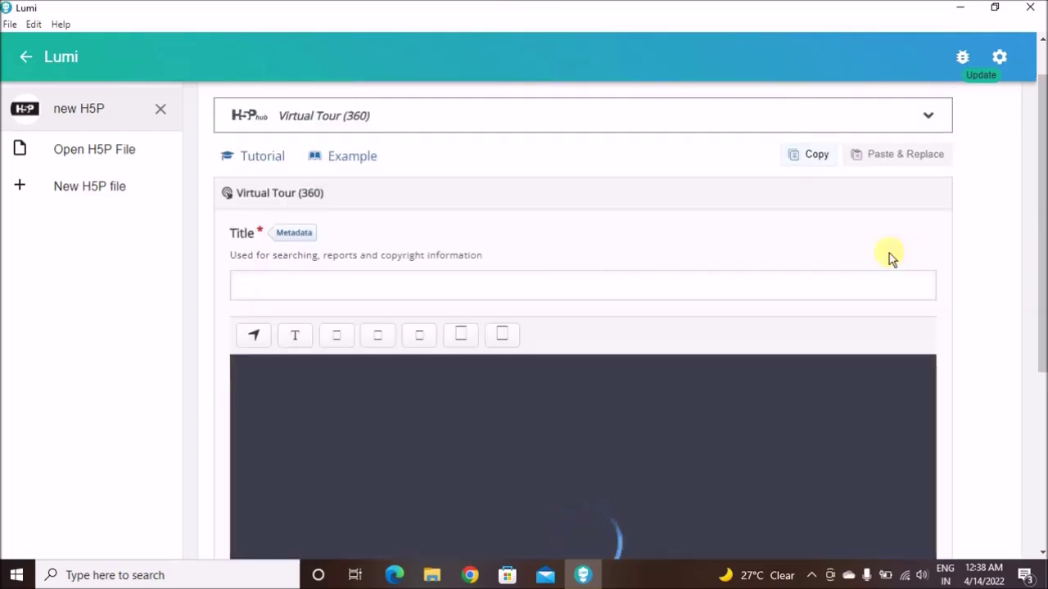
{"action": "scroll", "coordinate": [597, 266], "scroll_direction": "down", "scroll_amount": 2}
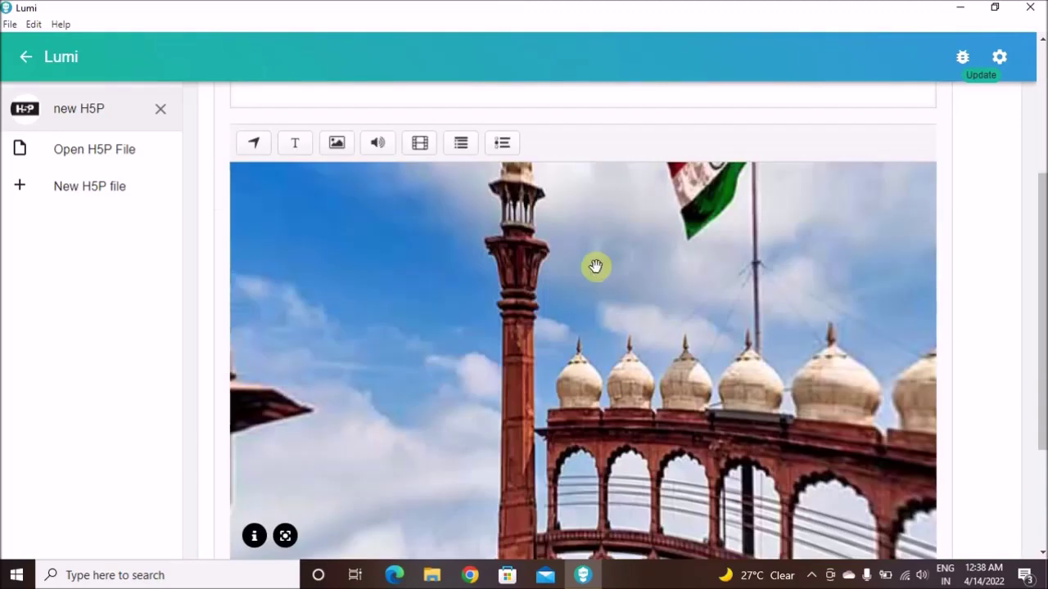
Look around the RED FORT scene's 360 panorama in the editor, examining the towers, flag and domes.
{"action": "scroll", "coordinate": [622, 399], "scroll_direction": "down", "scroll_amount": 1}
{"action": "scroll", "coordinate": [622, 393], "scroll_direction": "up", "scroll_amount": 1}
{"action": "left_click_drag", "start_coordinate": [650, 363], "coordinate": [426, 358]}
{"action": "left_click_drag", "start_coordinate": [734, 352], "coordinate": [474, 331]}
{"action": "left_click_drag", "start_coordinate": [797, 351], "coordinate": [562, 333]}
{"action": "left_click_drag", "start_coordinate": [403, 335], "coordinate": [774, 346]}
{"action": "left_click_drag", "start_coordinate": [477, 352], "coordinate": [744, 355]}
{"action": "mouse_move", "coordinate": [417, 345]}
{"action": "left_mouse_down"}
{"action": "mouse_move", "coordinate": [811, 358]}
{"action": "mouse_move", "coordinate": [410, 329]}
{"action": "left_mouse_up"}
{"action": "left_click_drag", "start_coordinate": [780, 341], "coordinate": [626, 329]}
{"action": "scroll", "coordinate": [1039, 309], "scroll_direction": "up", "scroll_amount": 1}
{"action": "scroll", "coordinate": [1037, 304], "scroll_direction": "down", "scroll_amount": 3}
{"action": "scroll", "coordinate": [1040, 314], "scroll_direction": "up", "scroll_amount": 1}
{"action": "scroll", "coordinate": [1040, 311], "scroll_direction": "up", "scroll_amount": 2}
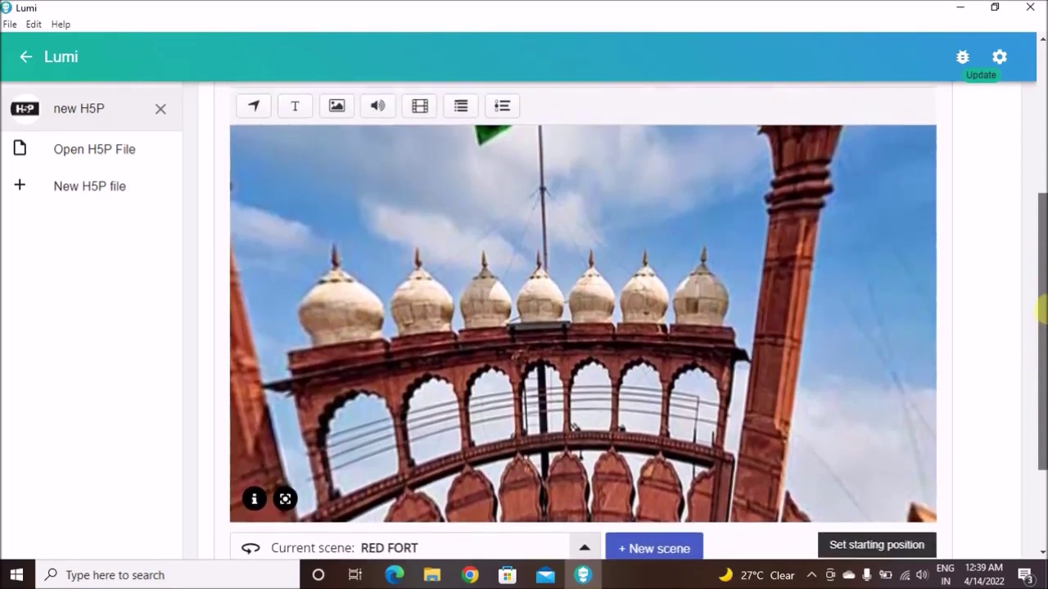
{"action": "scroll", "coordinate": [1037, 304], "scroll_direction": "down", "scroll_amount": 1}
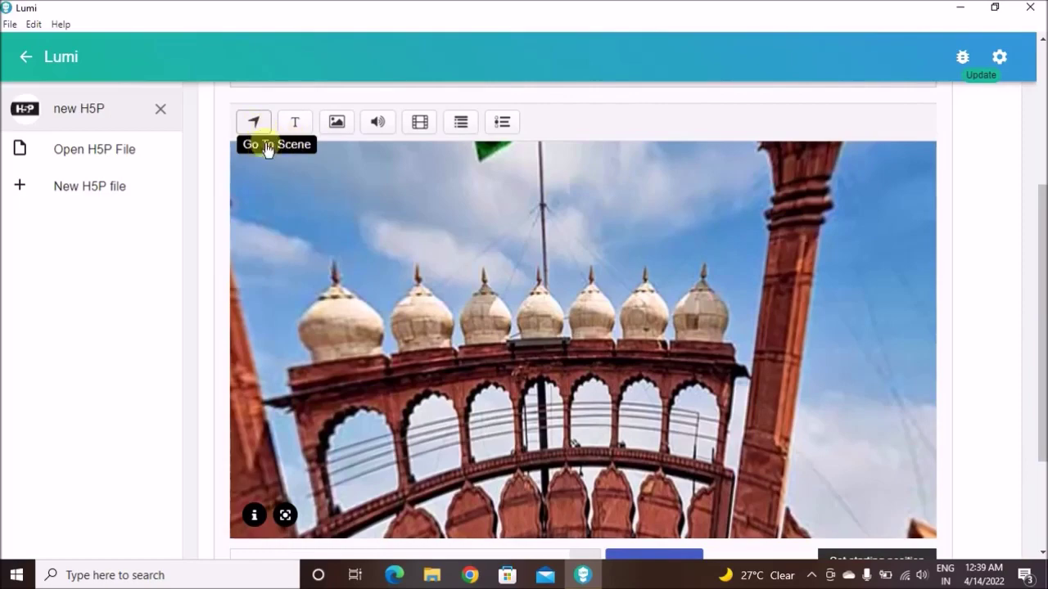
Centre the domes and add a Go To Scene hotspot leading to a new 360 image scene titled BACK SIDE OF RED FORT.
{"action": "left_click_drag", "start_coordinate": [501, 323], "coordinate": [585, 281]}
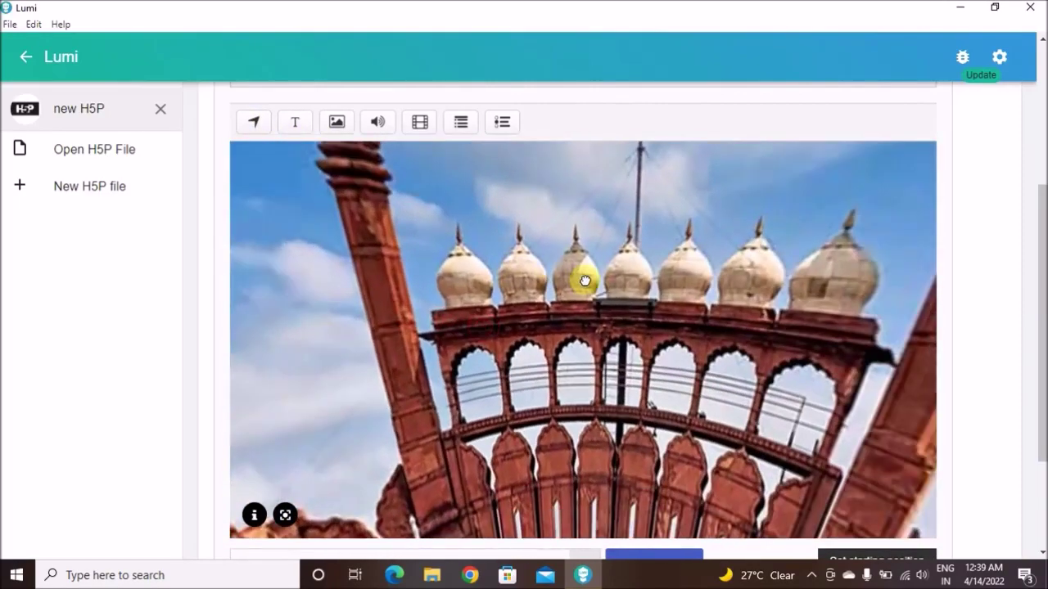
{"action": "left_click_drag", "start_coordinate": [586, 407], "coordinate": [568, 373]}
{"action": "left_click_drag", "start_coordinate": [824, 388], "coordinate": [551, 330]}
{"action": "left_click", "coordinate": [256, 128]}
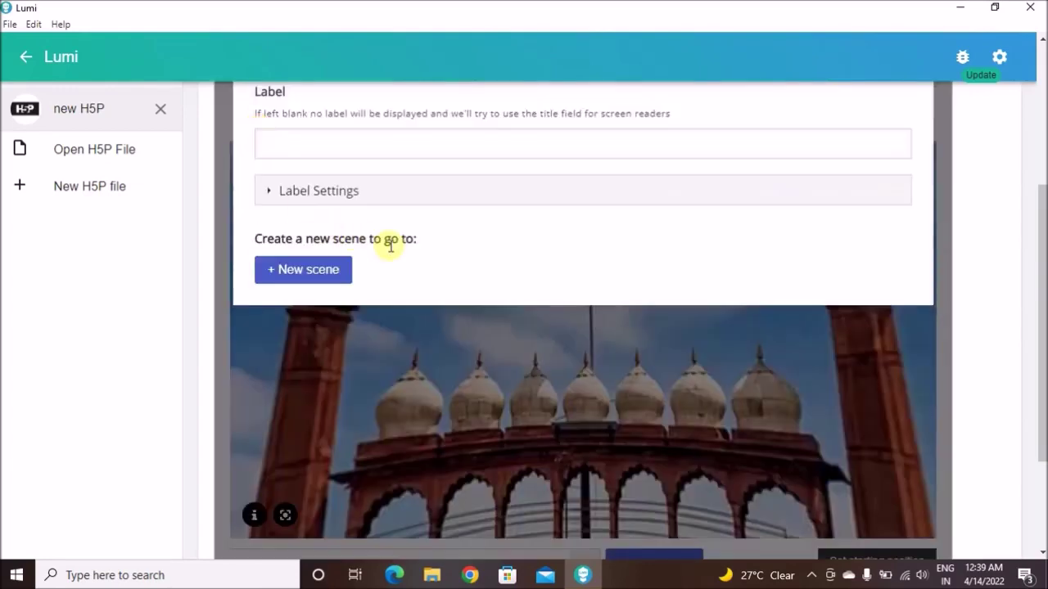
{"action": "scroll", "coordinate": [638, 270], "scroll_direction": "up", "scroll_amount": 2}
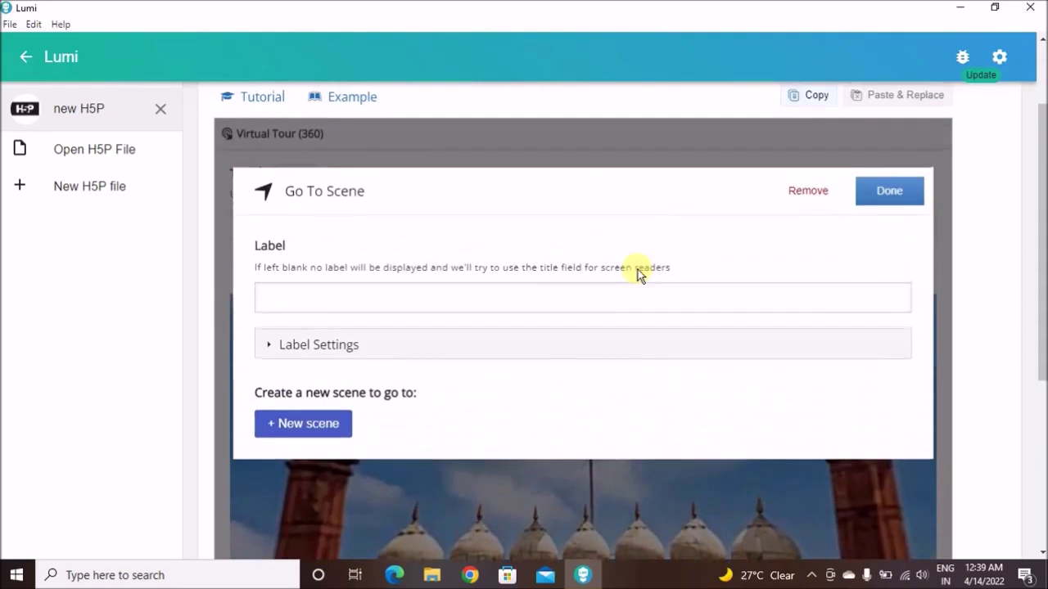
{"action": "scroll", "coordinate": [637, 270], "scroll_direction": "down", "scroll_amount": 1}
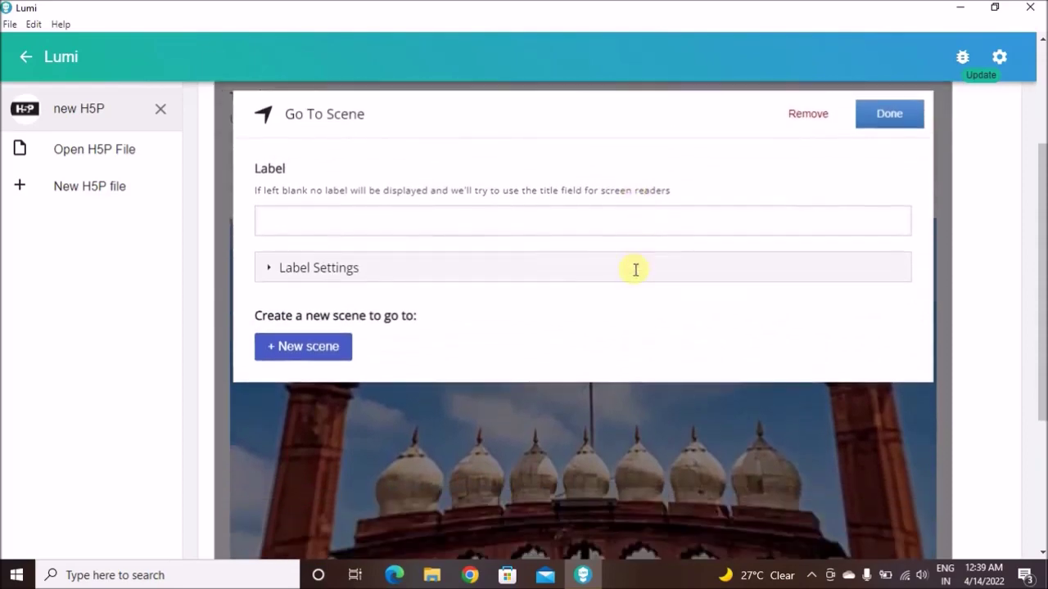
{"action": "left_click", "coordinate": [311, 347]}
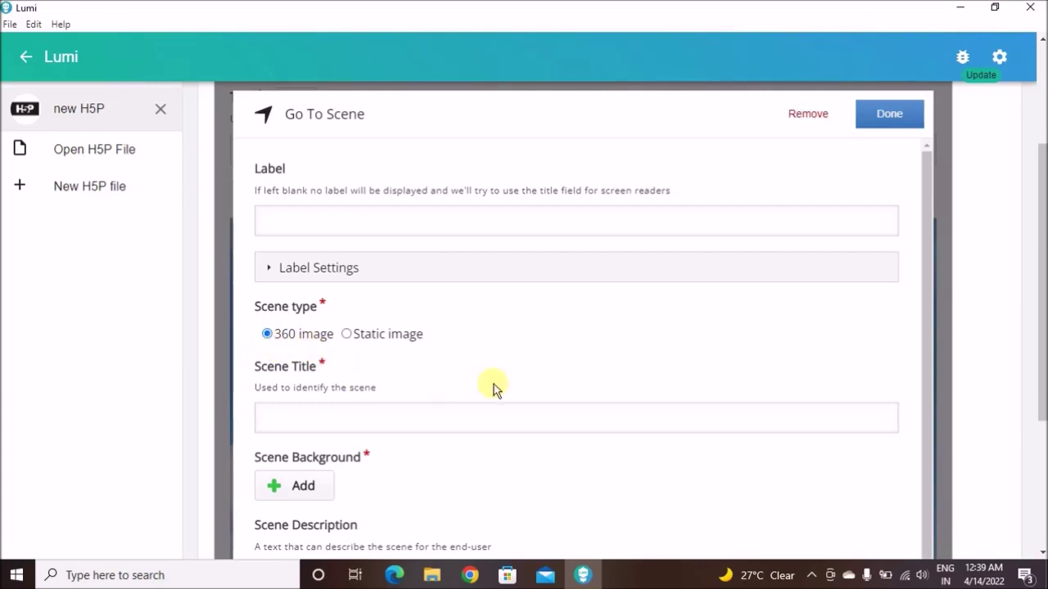
{"action": "left_click", "coordinate": [451, 422]}
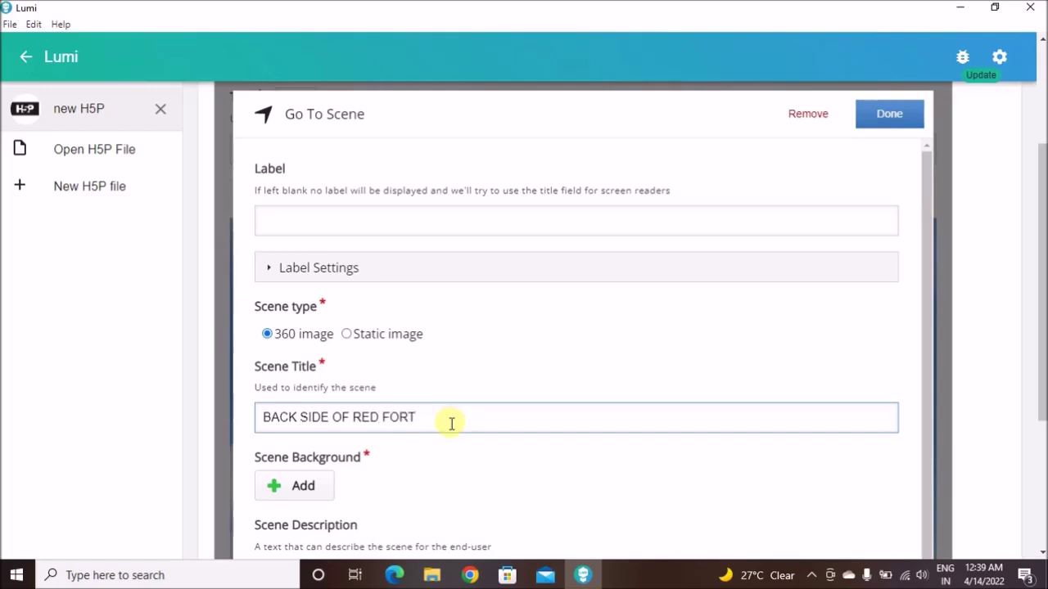
Set the new scene's background to the 23842014 image from the Desktop folder.
{"action": "left_click", "coordinate": [318, 488]}
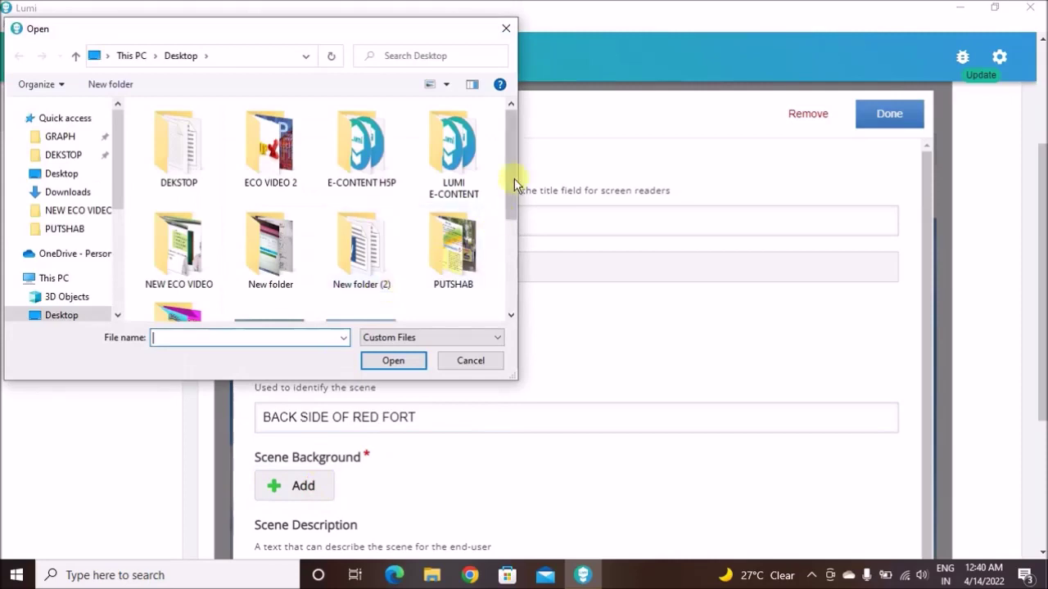
{"action": "left_click_drag", "start_coordinate": [513, 171], "coordinate": [506, 228]}
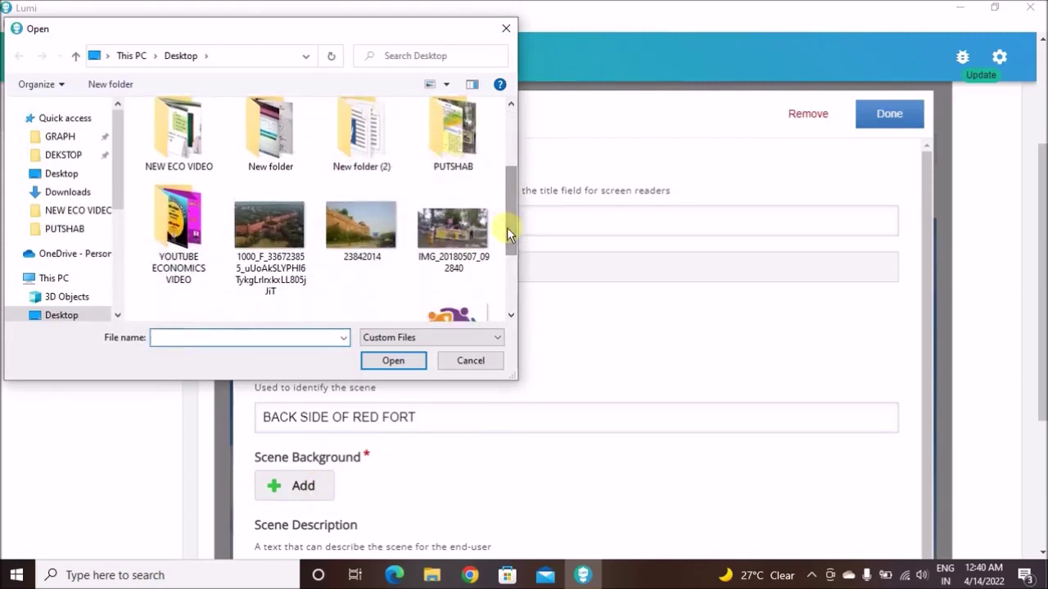
{"action": "left_click", "coordinate": [365, 233]}
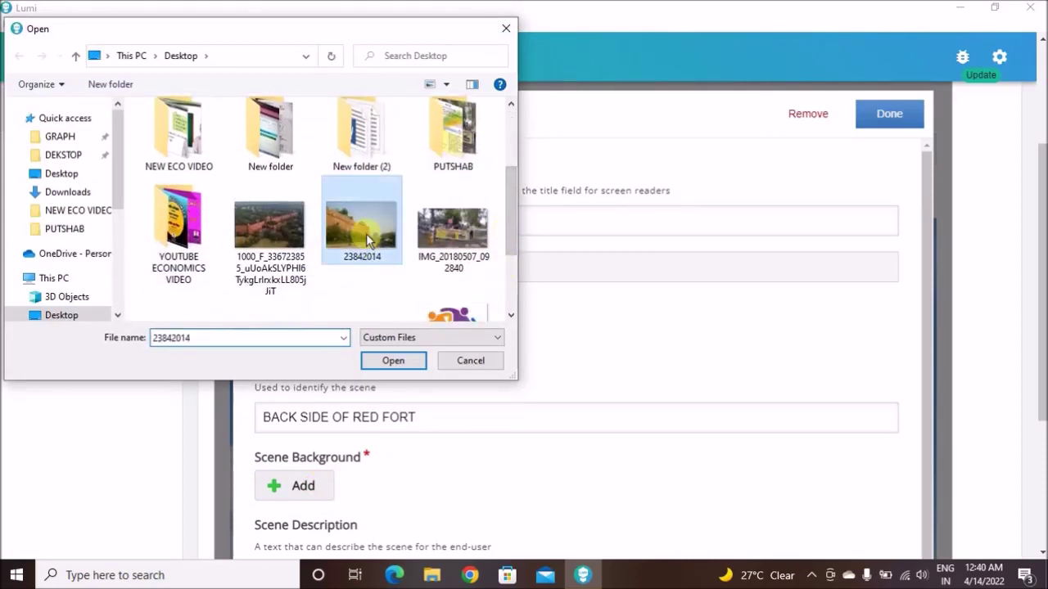
{"action": "left_click", "coordinate": [393, 361]}
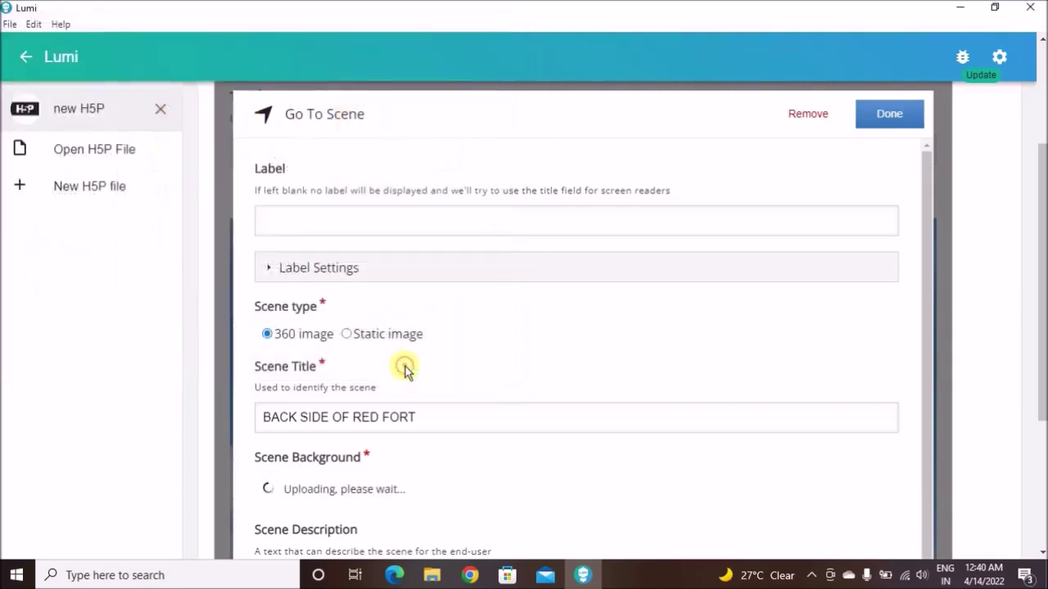
{"action": "scroll", "coordinate": [363, 461], "scroll_direction": "down", "scroll_amount": 2}
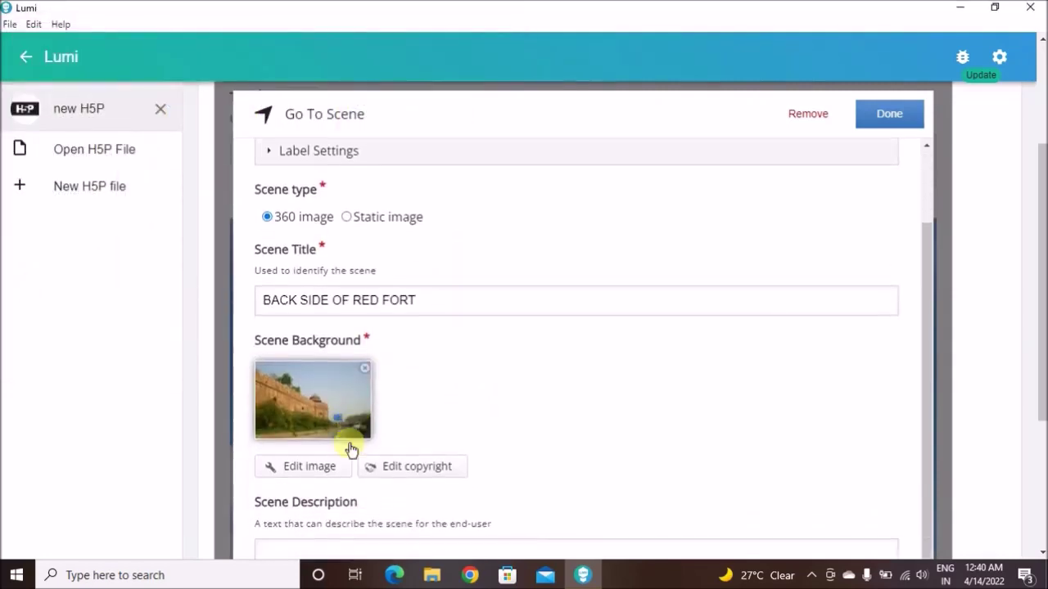
Enter BACK SIDE OF RED FORT as the scene description, keep the New scene (arrow) button style, and save the hotspot.
{"action": "scroll", "coordinate": [514, 401], "scroll_direction": "down", "scroll_amount": 2}
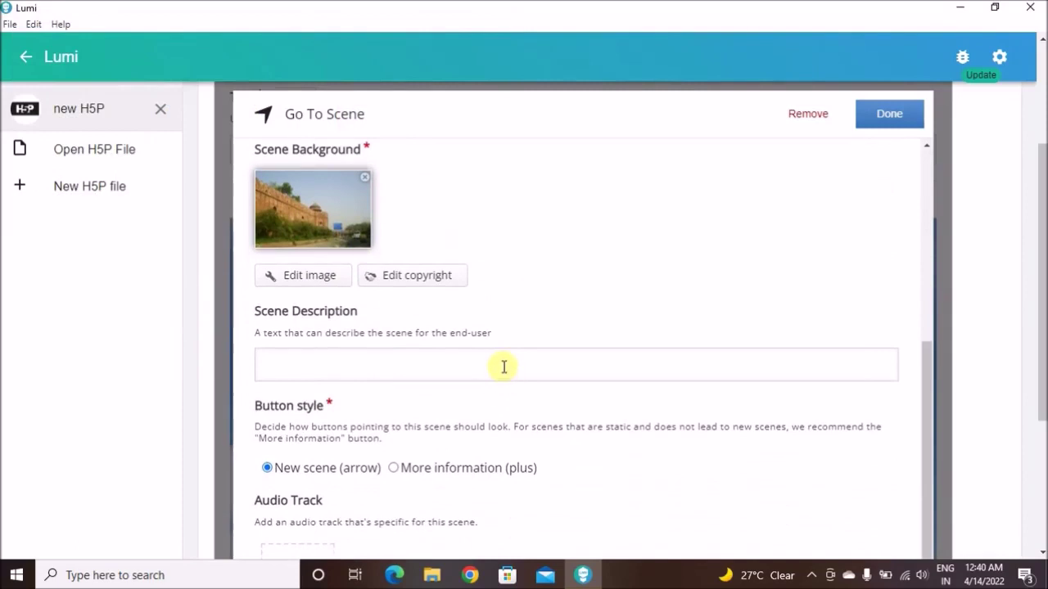
{"action": "left_click", "coordinate": [503, 367]}
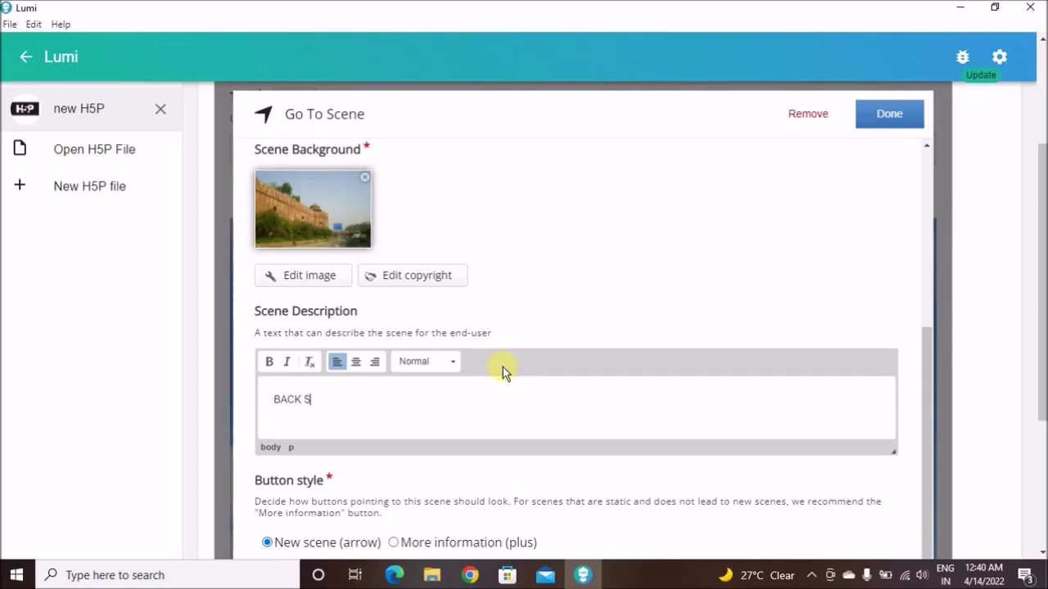
{"action": "type", "text": "BACK SIDE OF RED FORT"}
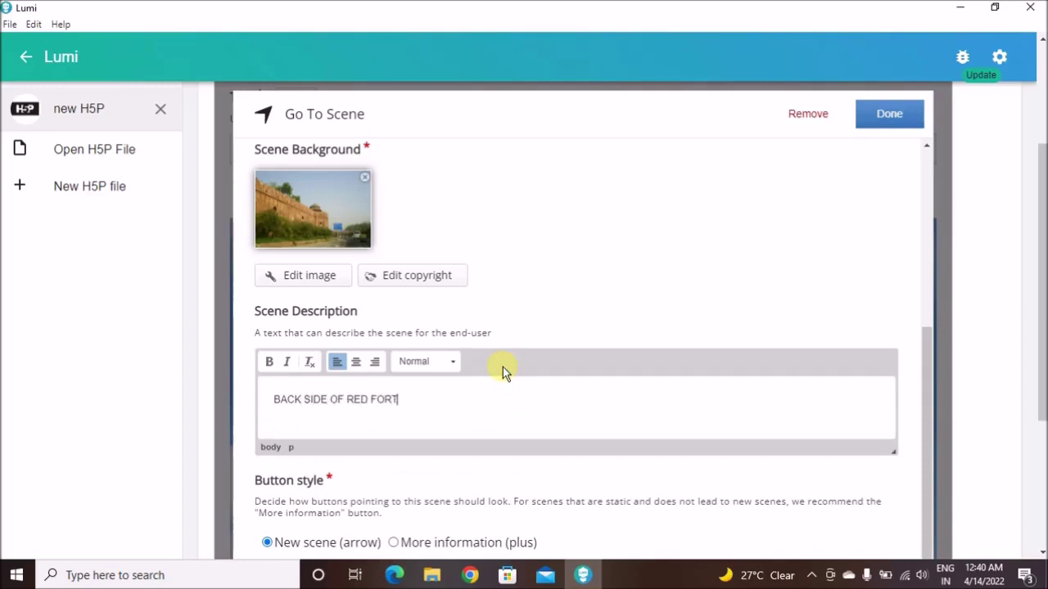
{"action": "scroll", "coordinate": [578, 405], "scroll_direction": "down", "scroll_amount": 1}
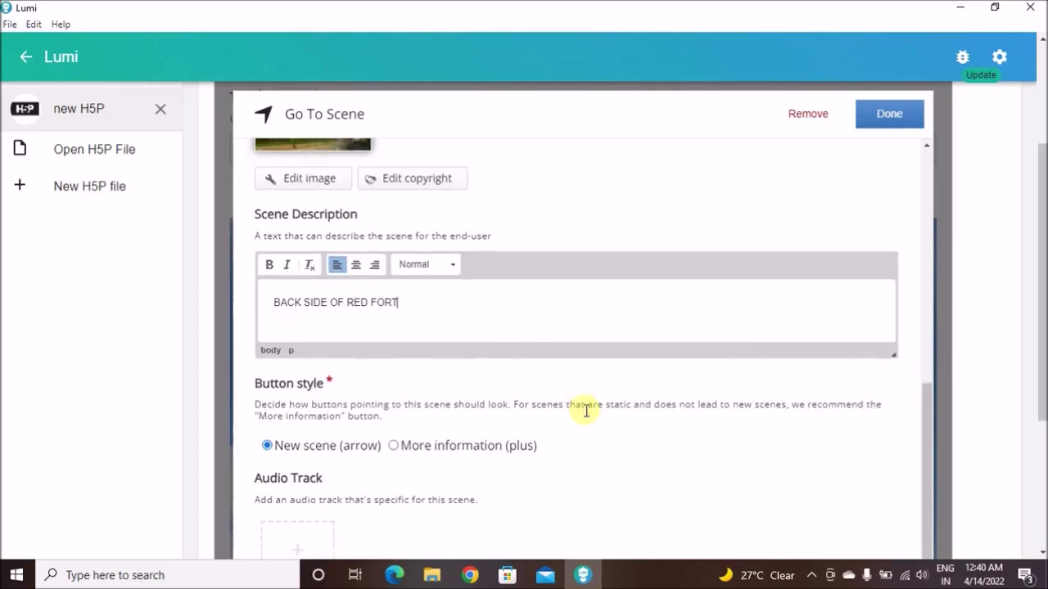
{"action": "scroll", "coordinate": [638, 417], "scroll_direction": "up", "scroll_amount": 3}
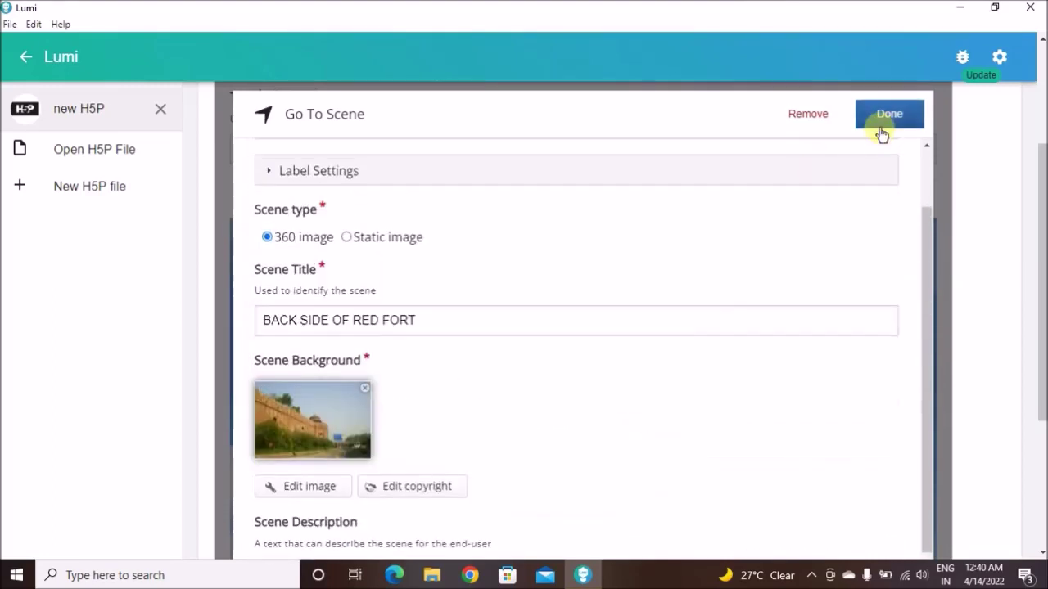
{"action": "left_click", "coordinate": [890, 119]}
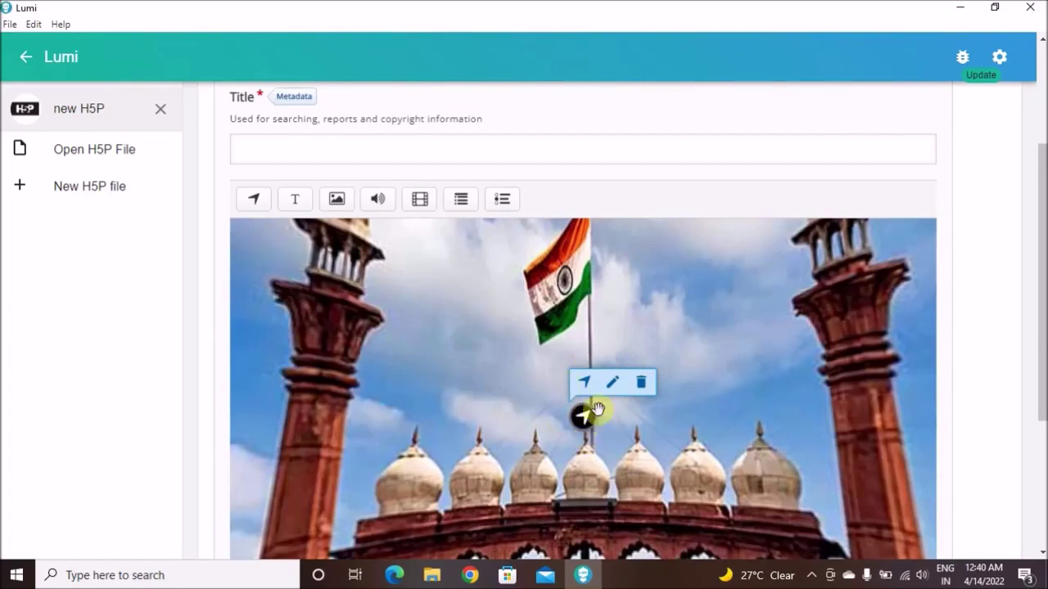
Set the virtual tour's main title to BACK SIDE OF RED FORT.
{"action": "scroll", "coordinate": [599, 327], "scroll_direction": "up", "scroll_amount": 1}
{"action": "scroll", "coordinate": [599, 328], "scroll_direction": "up", "scroll_amount": 4}
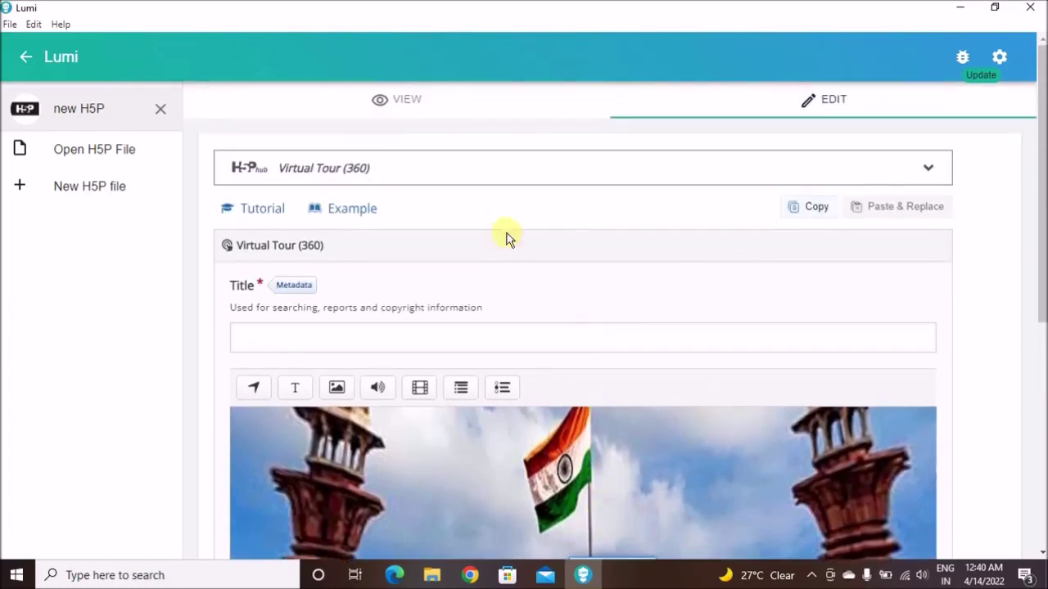
{"action": "left_click", "coordinate": [401, 108]}
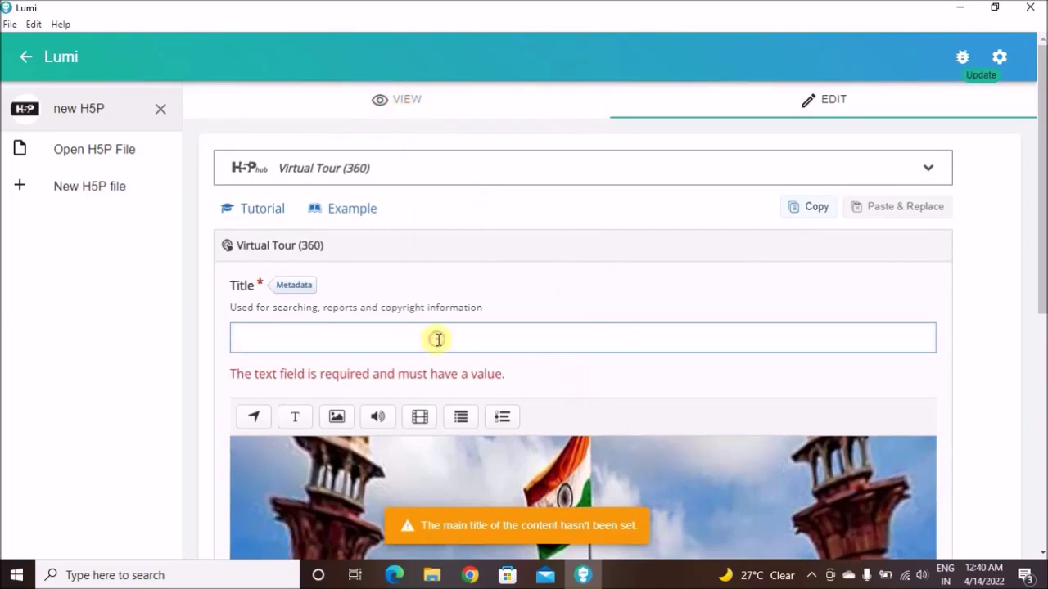
{"action": "type", "text": "BACK SIDE OF RED FORT"}
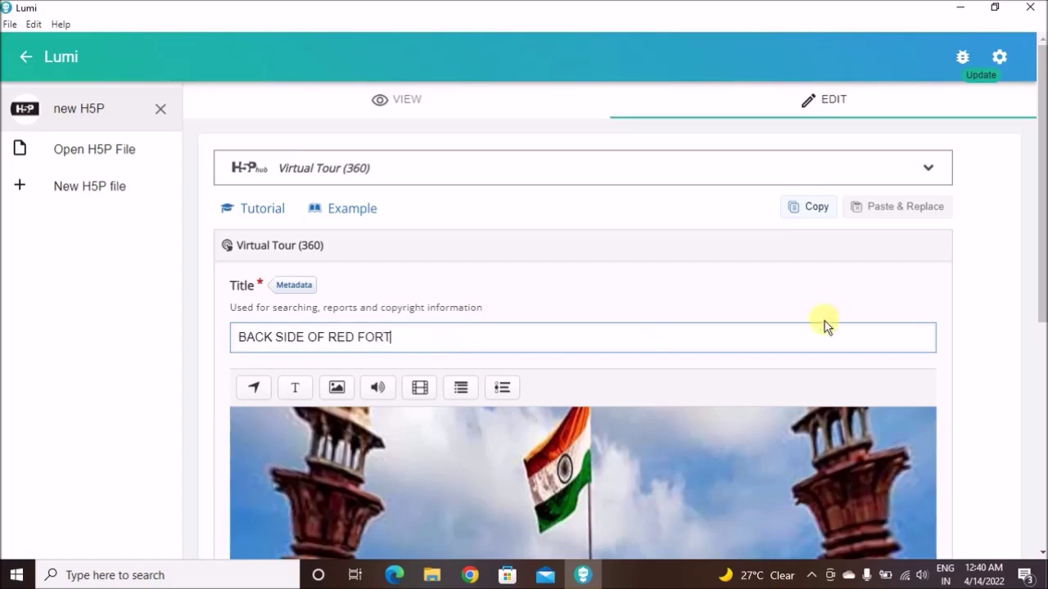
Preview the virtual tour and follow the arrow hotspot to the BACK SIDE OF RED FORT scene.
{"action": "scroll", "coordinate": [601, 318], "scroll_direction": "down", "scroll_amount": 2}
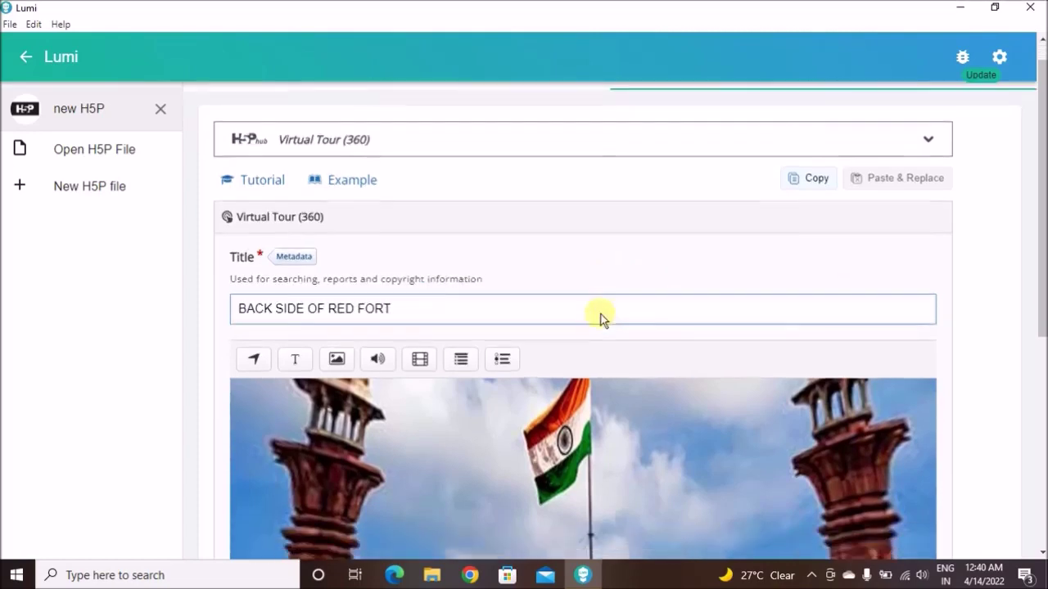
{"action": "scroll", "coordinate": [592, 375], "scroll_direction": "down", "scroll_amount": 2}
{"action": "scroll", "coordinate": [592, 375], "scroll_direction": "up", "scroll_amount": 3}
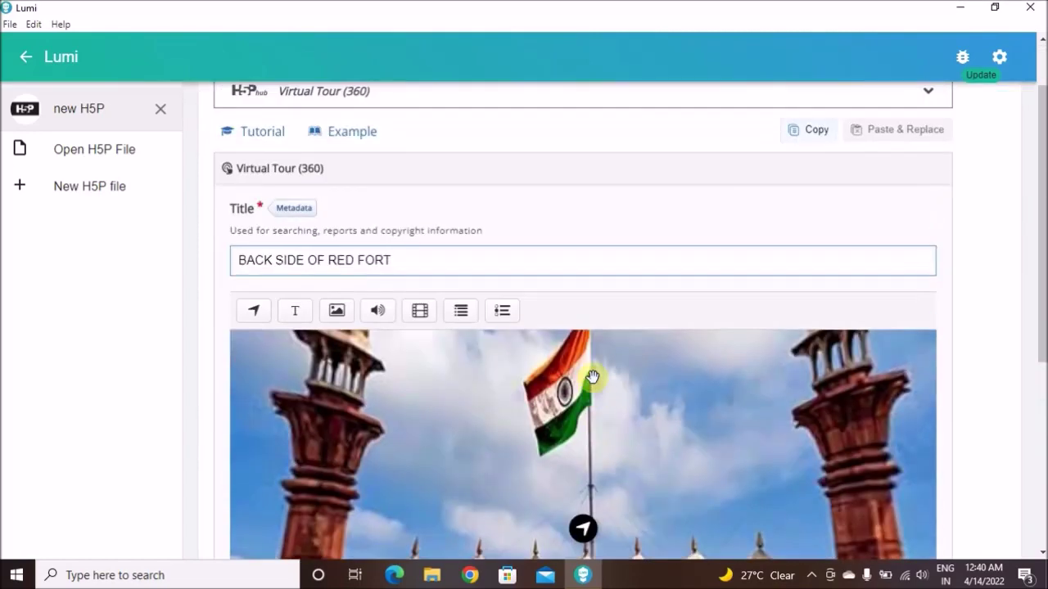
{"action": "scroll", "coordinate": [592, 377], "scroll_direction": "down", "scroll_amount": 2}
{"action": "left_click", "coordinate": [586, 380]}
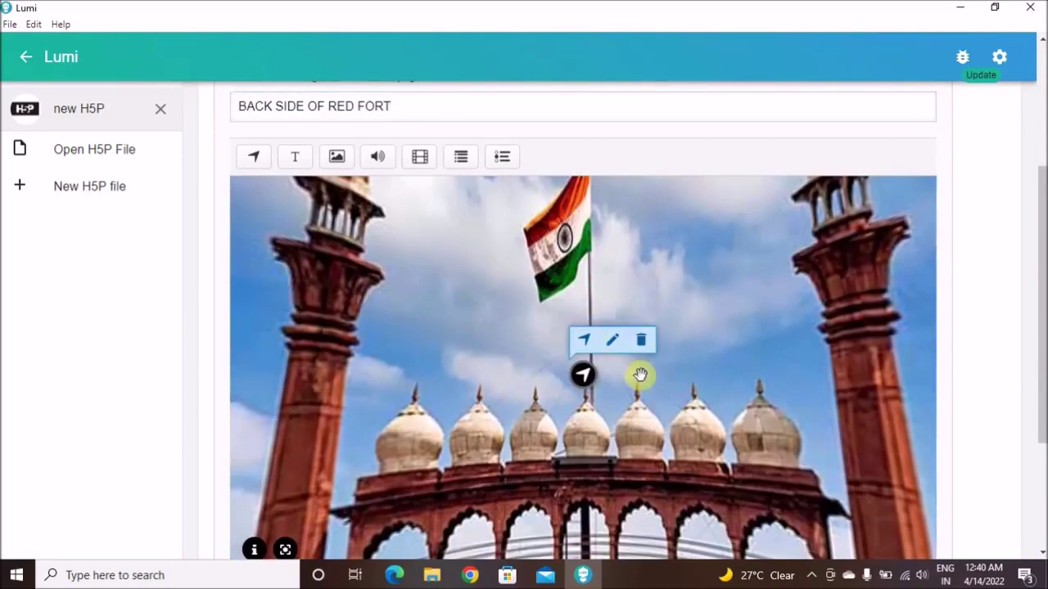
{"action": "scroll", "coordinate": [740, 300], "scroll_direction": "up", "scroll_amount": 3}
{"action": "scroll", "coordinate": [740, 300], "scroll_direction": "down", "scroll_amount": 1}
{"action": "scroll", "coordinate": [704, 302], "scroll_direction": "up", "scroll_amount": 1}
{"action": "left_click", "coordinate": [403, 109]}
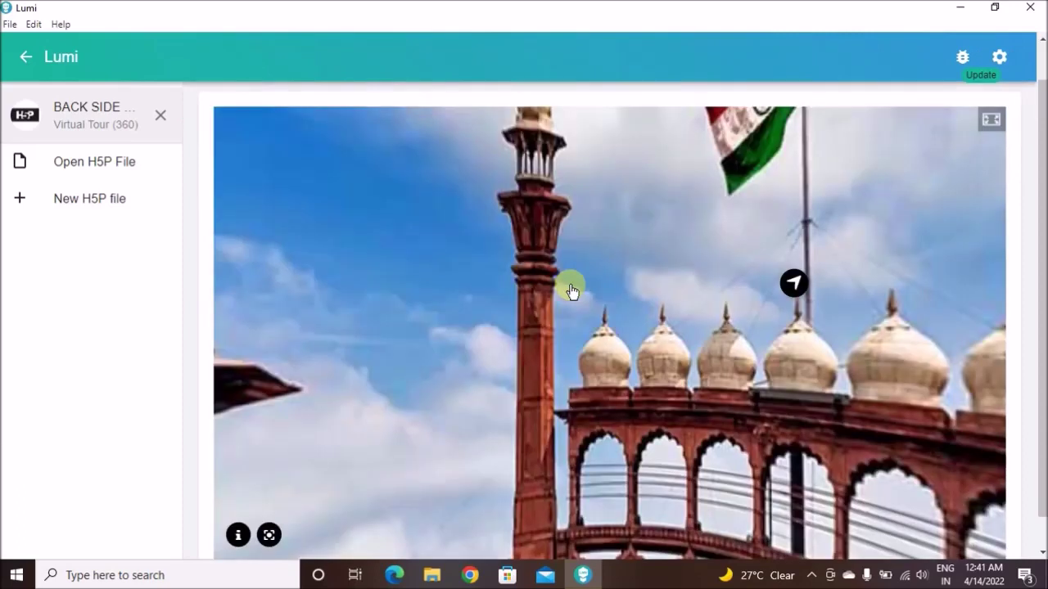
{"action": "left_click", "coordinate": [793, 288]}
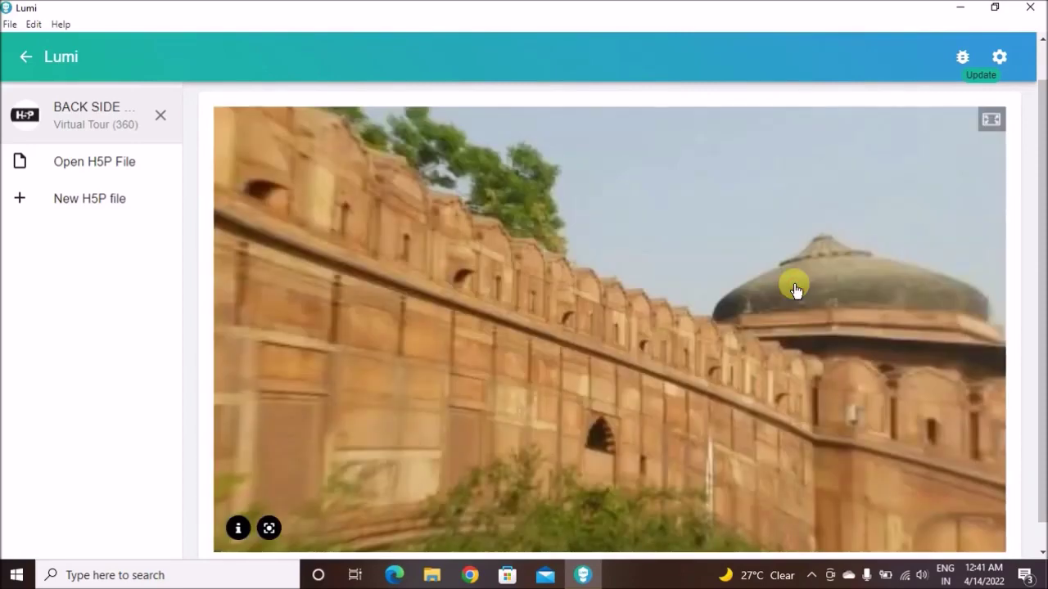
Look around the fort wall and dome in the previewed back-side scene.
{"action": "left_click_drag", "start_coordinate": [604, 327], "coordinate": [594, 262]}
{"action": "left_click_drag", "start_coordinate": [757, 283], "coordinate": [732, 280]}
{"action": "left_click_drag", "start_coordinate": [367, 295], "coordinate": [594, 271]}
{"action": "scroll", "coordinate": [636, 243], "scroll_direction": "up", "scroll_amount": 1}
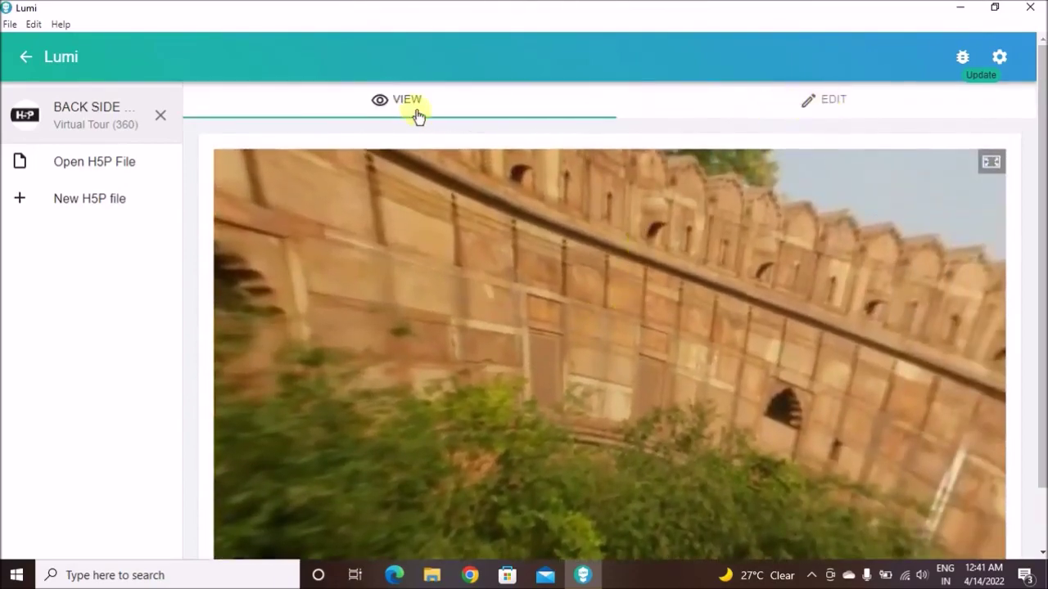
Return to editing, review the arrow hotspot's Go To Scene settings, and keep BACK SIDE OF RED FORT as its target.
{"action": "left_click", "coordinate": [833, 107]}
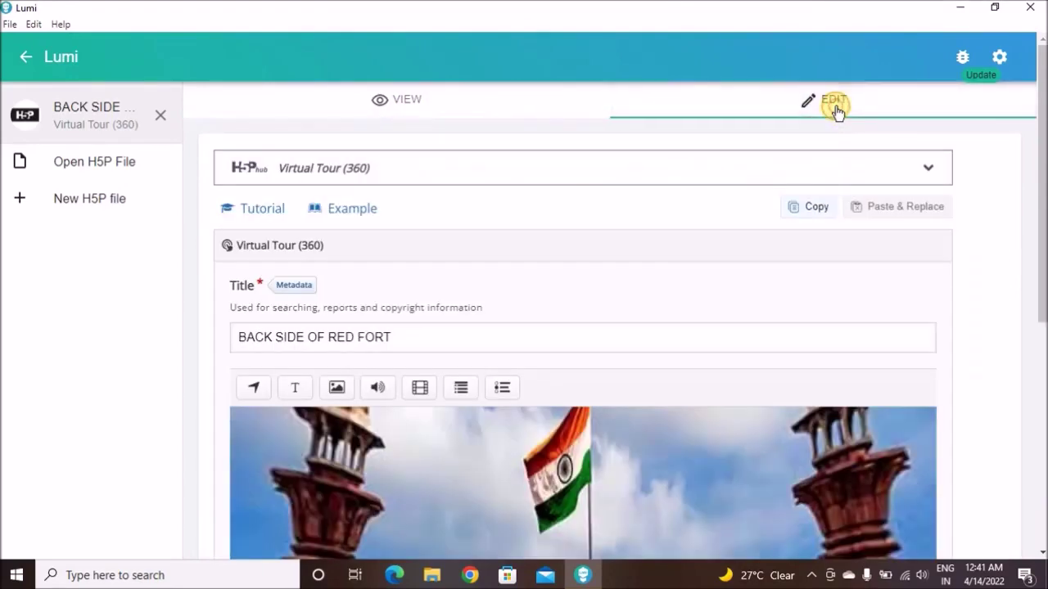
{"action": "scroll", "coordinate": [633, 390], "scroll_direction": "down", "scroll_amount": 3}
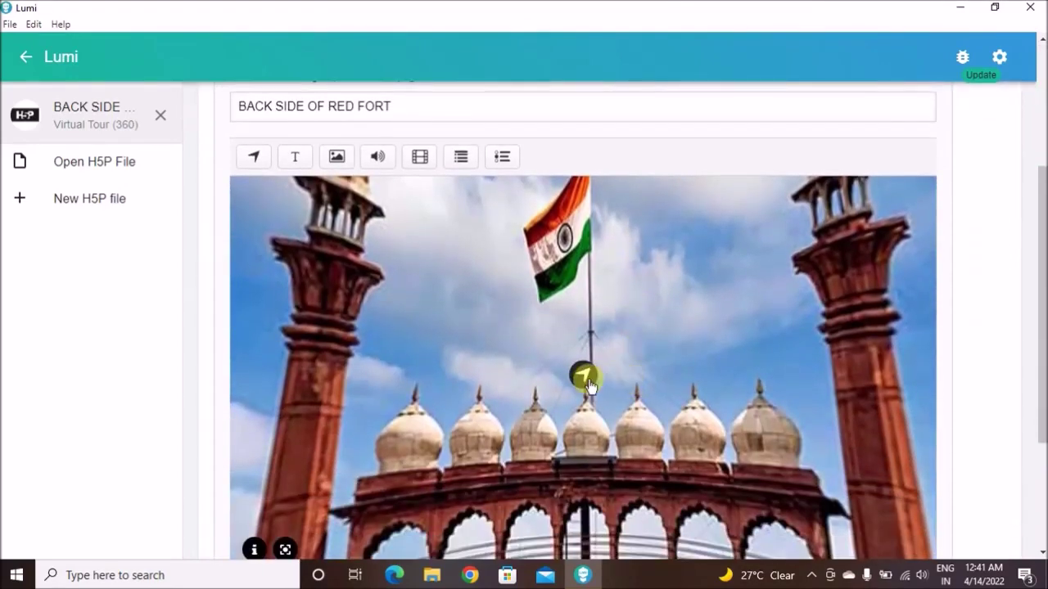
{"action": "left_click", "coordinate": [586, 379]}
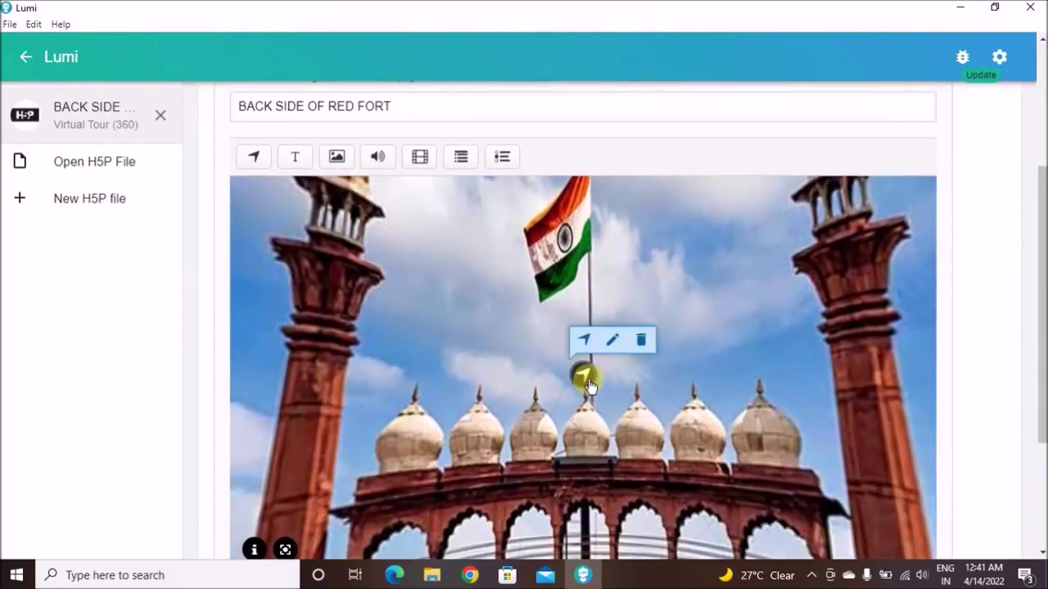
{"action": "left_click", "coordinate": [613, 342]}
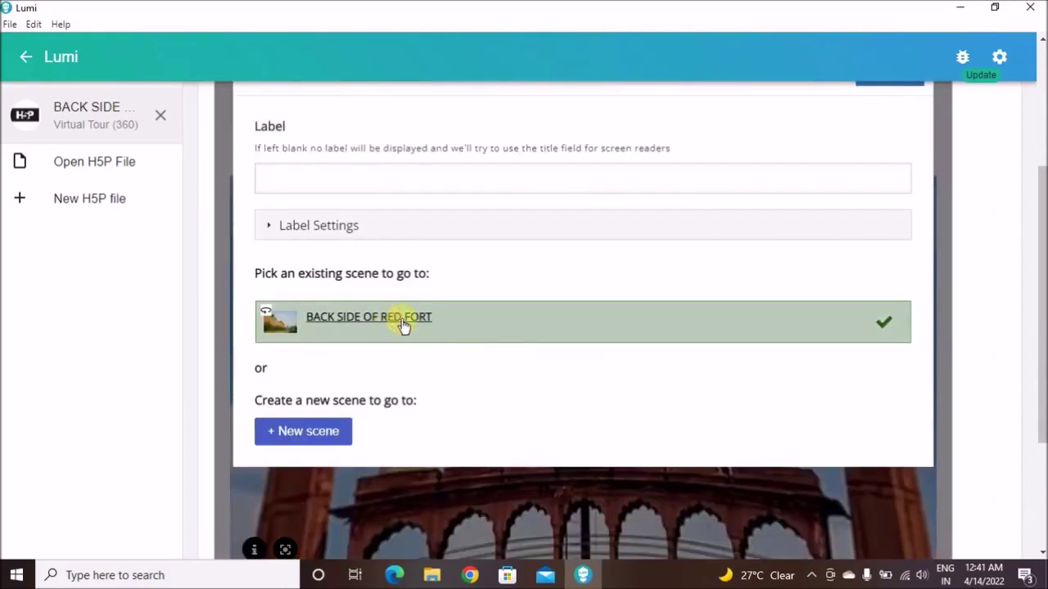
{"action": "scroll", "coordinate": [634, 359], "scroll_direction": "up", "scroll_amount": 2}
{"action": "scroll", "coordinate": [633, 359], "scroll_direction": "down", "scroll_amount": 1}
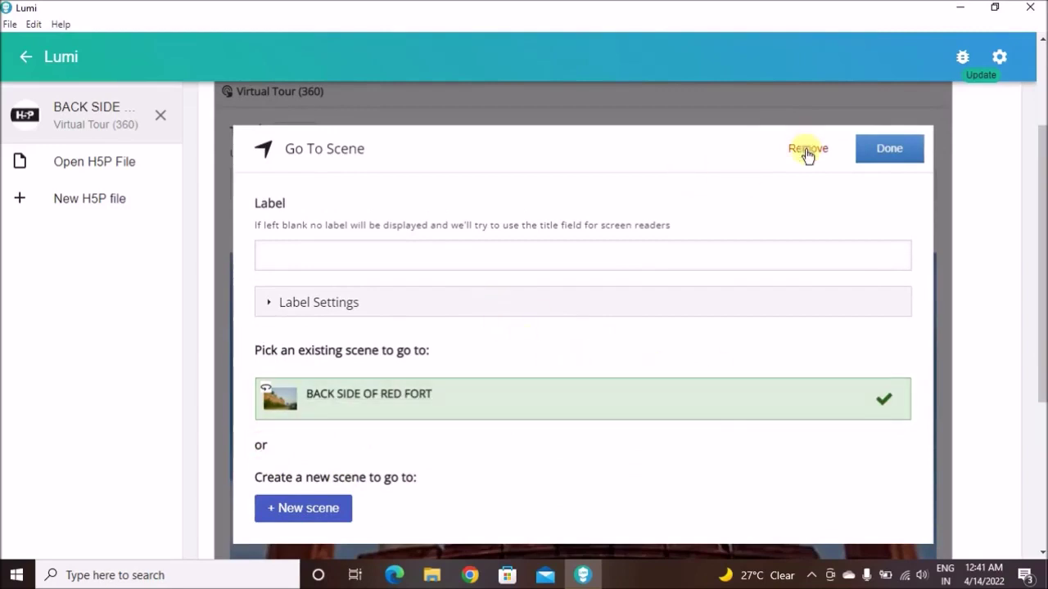
{"action": "left_click", "coordinate": [878, 150]}
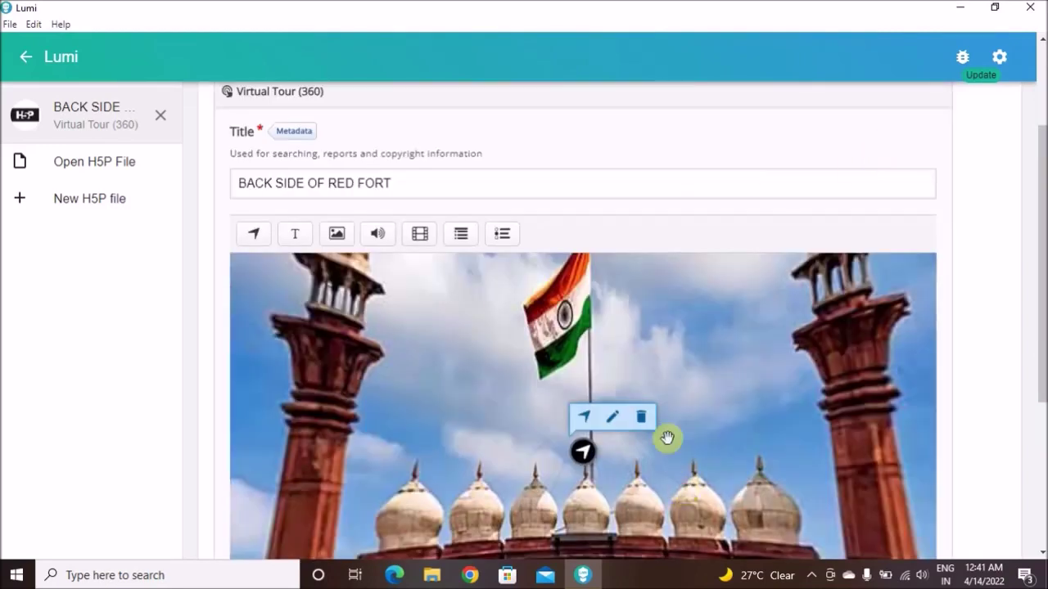
{"action": "scroll", "coordinate": [646, 418], "scroll_direction": "down", "scroll_amount": 2}
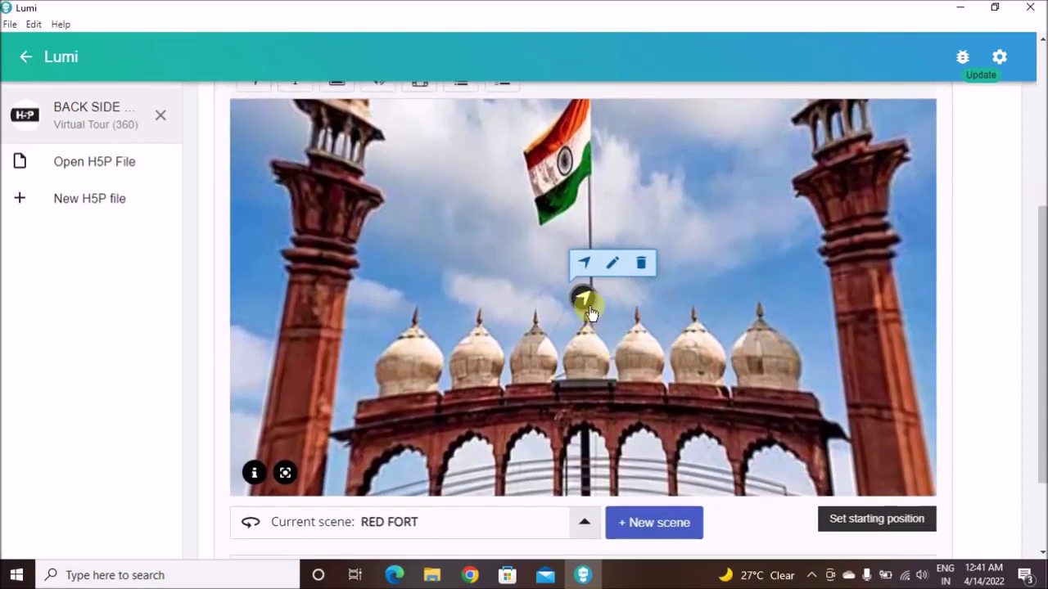
Add a video hotspot to the RED FORT scene and open the options for adding its video source.
{"action": "scroll", "coordinate": [636, 374], "scroll_direction": "up", "scroll_amount": 1}
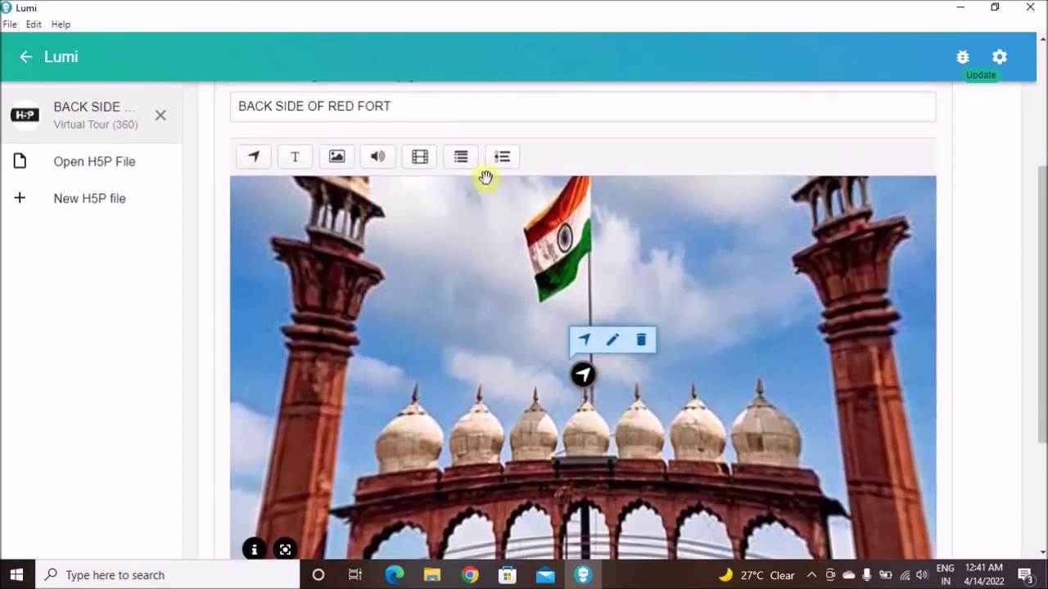
{"action": "left_click", "coordinate": [420, 160]}
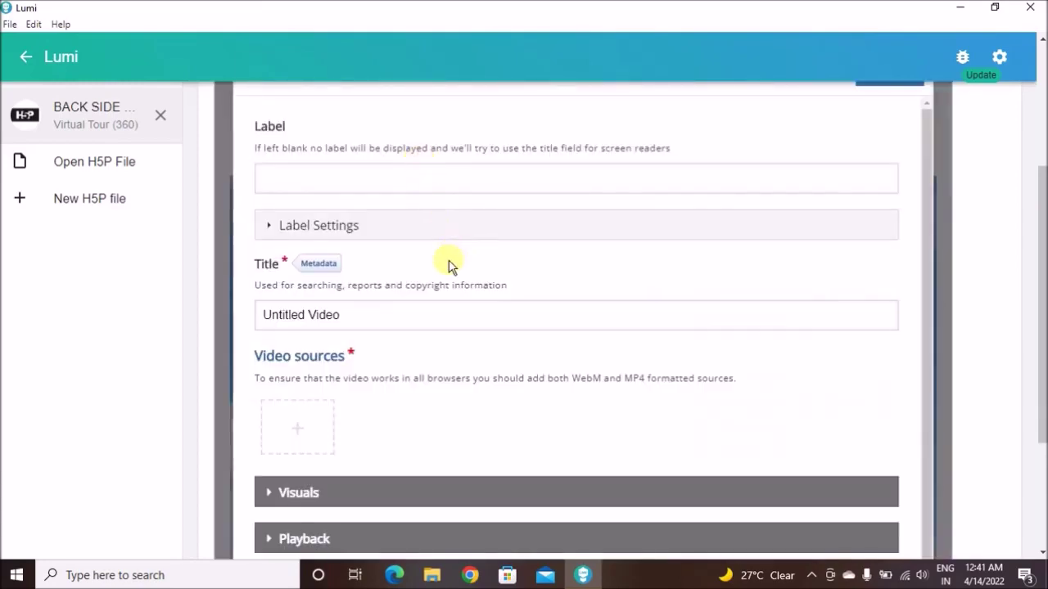
{"action": "scroll", "coordinate": [448, 264], "scroll_direction": "up", "scroll_amount": 1}
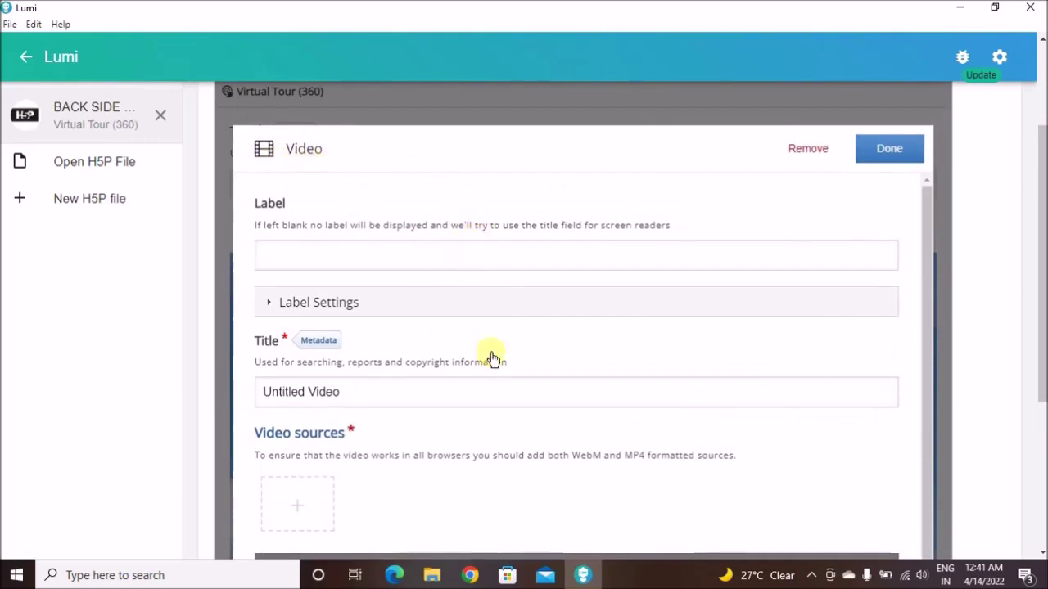
{"action": "scroll", "coordinate": [502, 379], "scroll_direction": "down", "scroll_amount": 1}
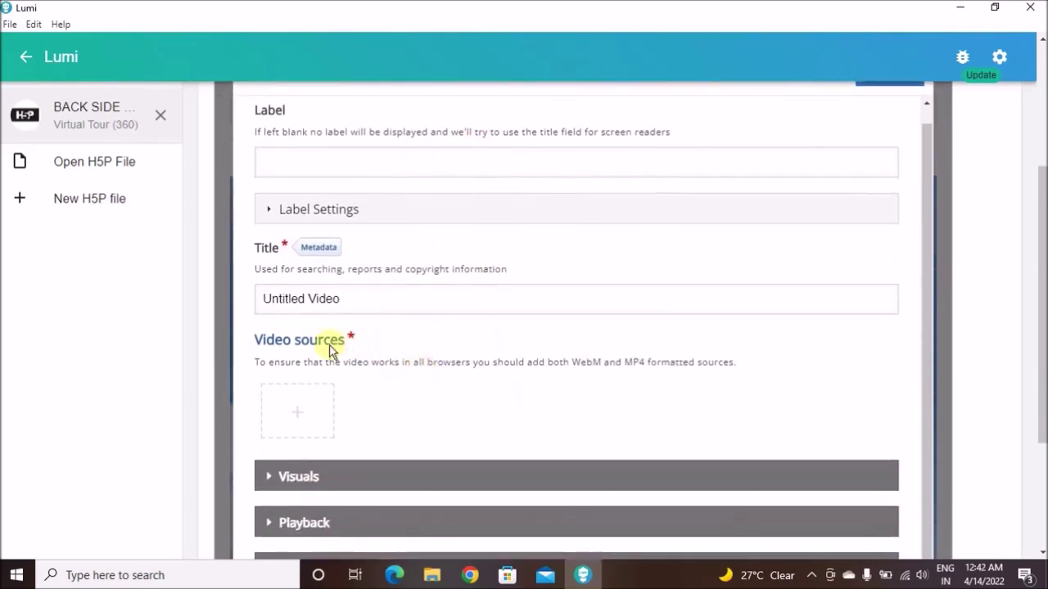
{"action": "left_click", "coordinate": [302, 413]}
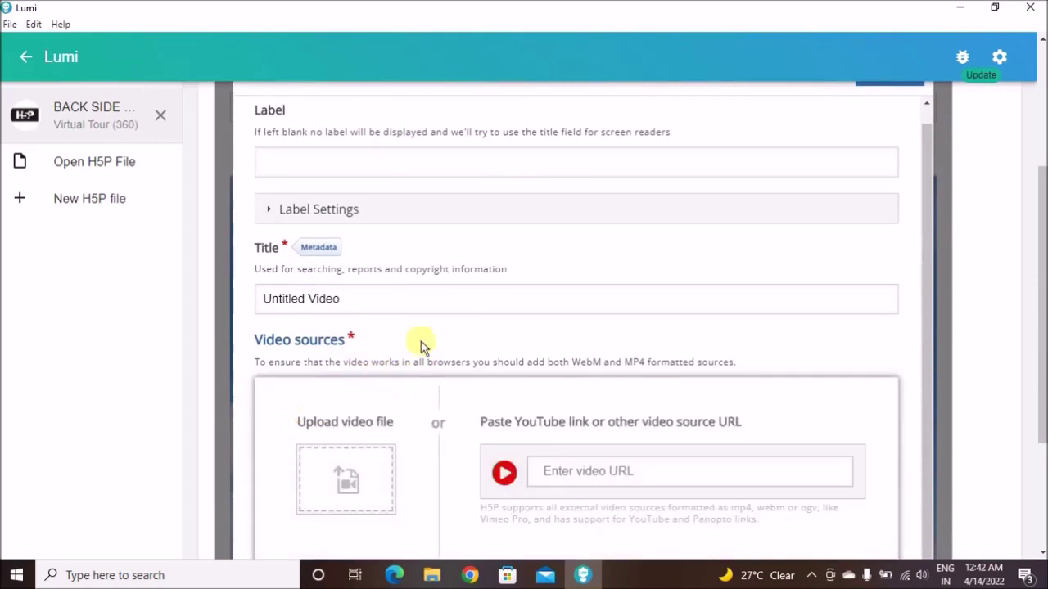
Upload the Red Fort 360° VR Tour MP4 file from the Downloads folder as the hotspot's video source.
{"action": "scroll", "coordinate": [470, 295], "scroll_direction": "down", "scroll_amount": 1}
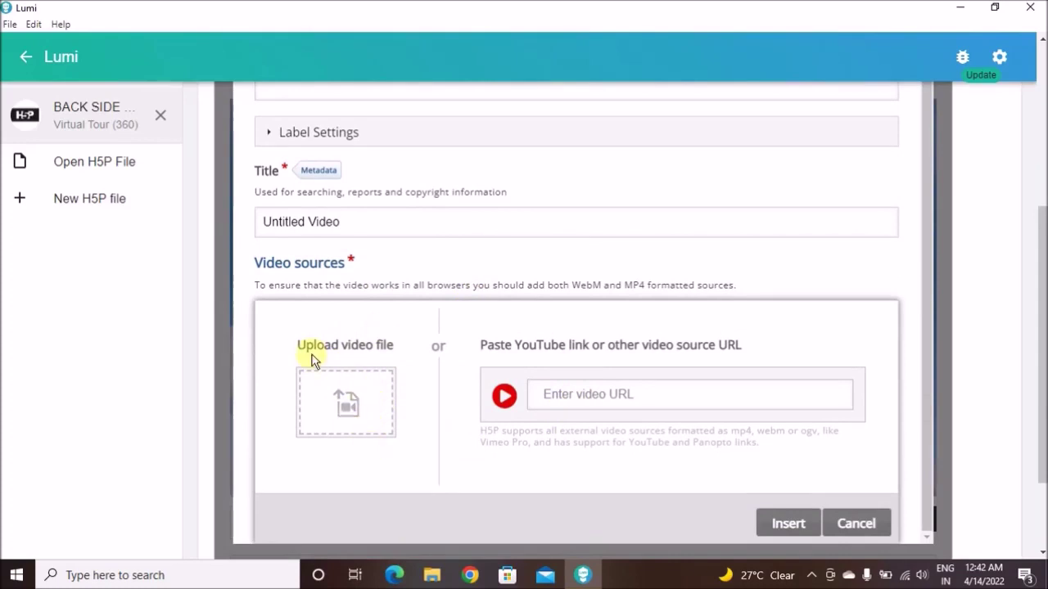
{"action": "left_click", "coordinate": [381, 398]}
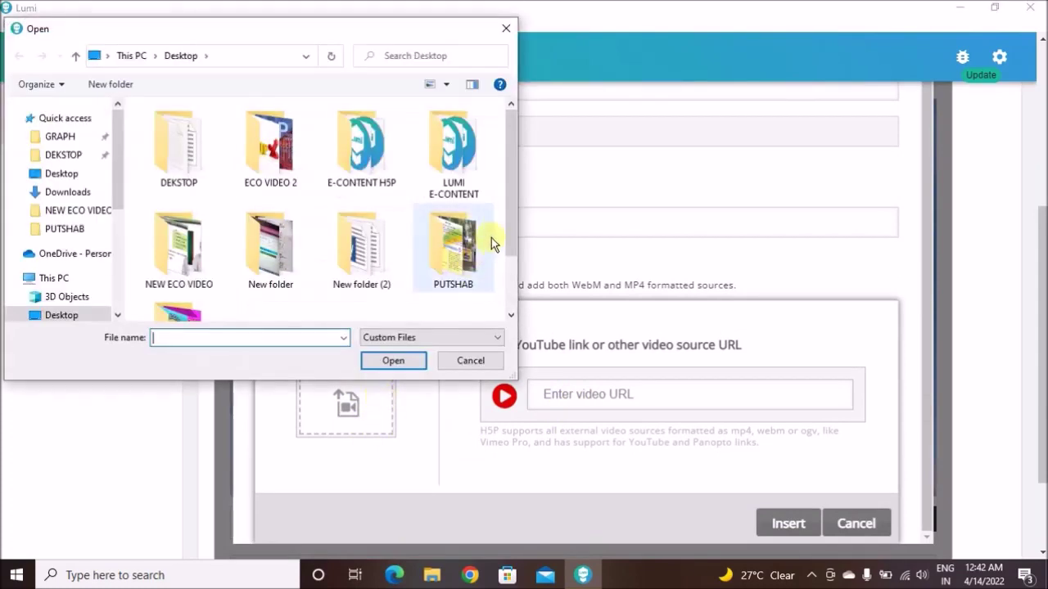
{"action": "left_click", "coordinate": [53, 174]}
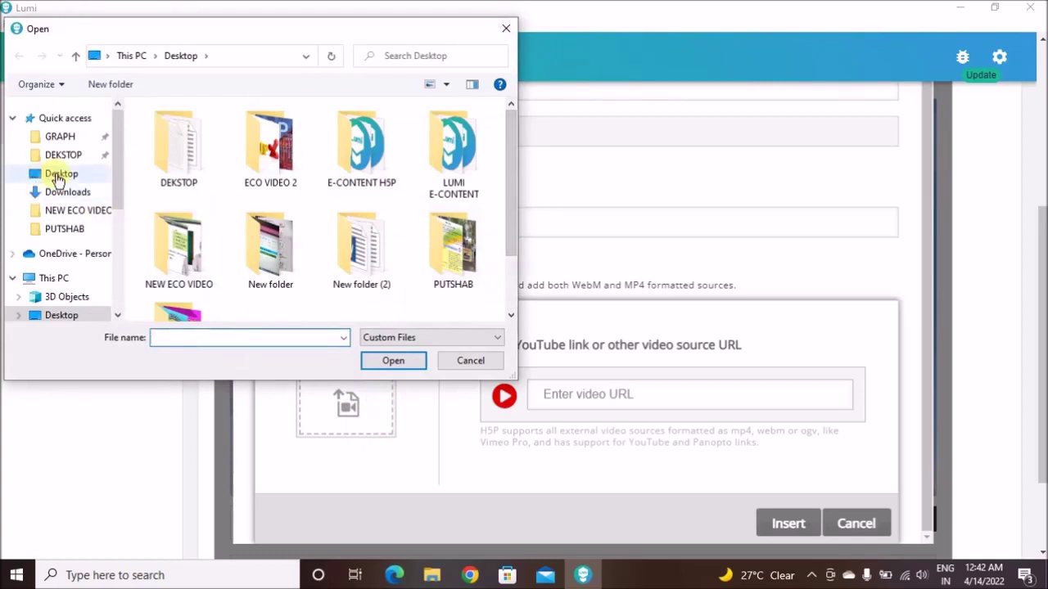
{"action": "left_click_drag", "start_coordinate": [516, 168], "coordinate": [509, 242]}
{"action": "left_click", "coordinate": [82, 200]}
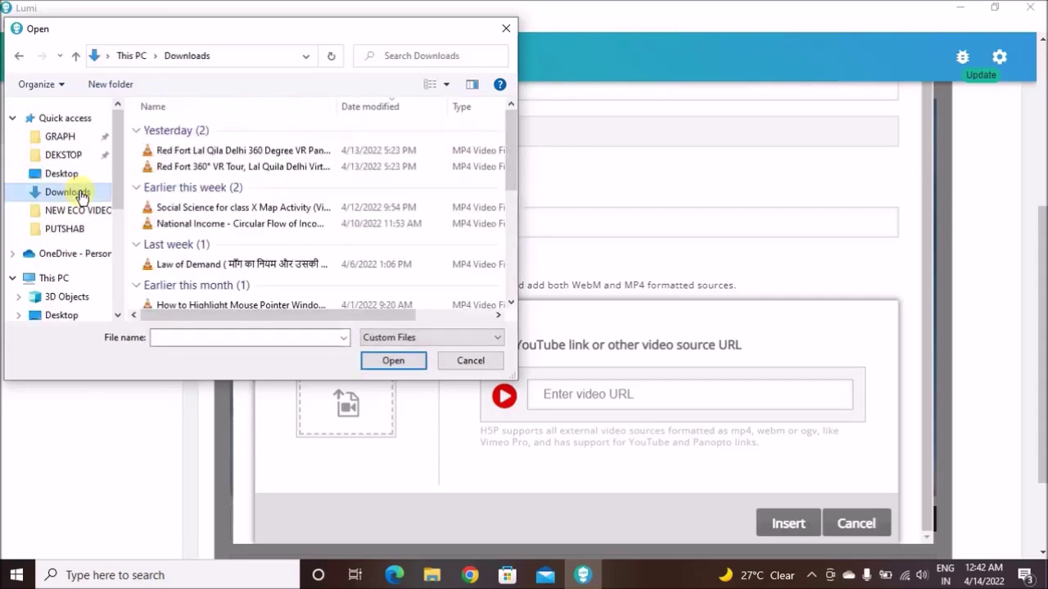
{"action": "left_click", "coordinate": [240, 166]}
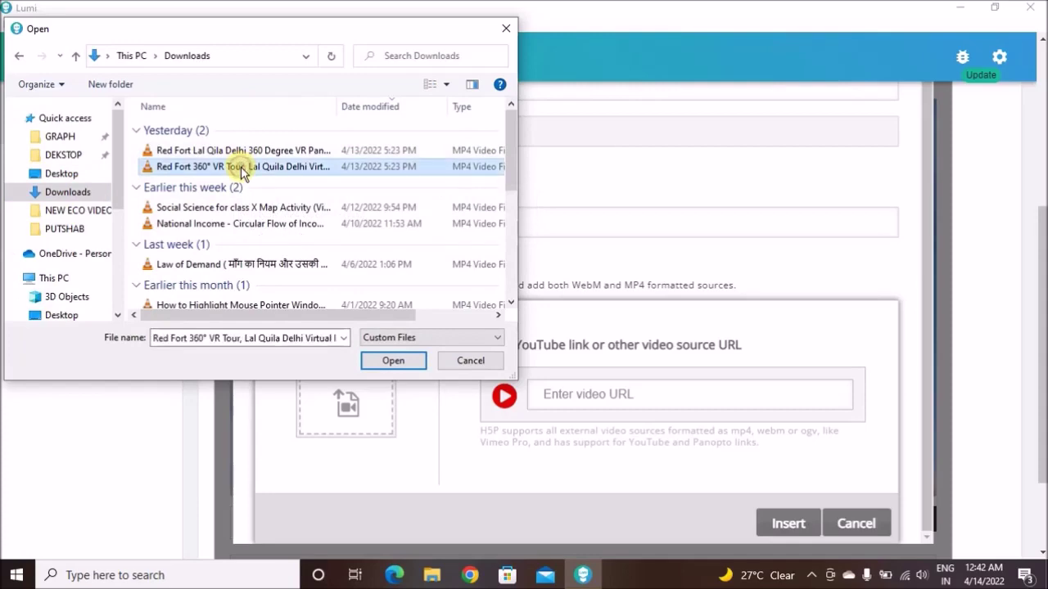
{"action": "left_click", "coordinate": [394, 363]}
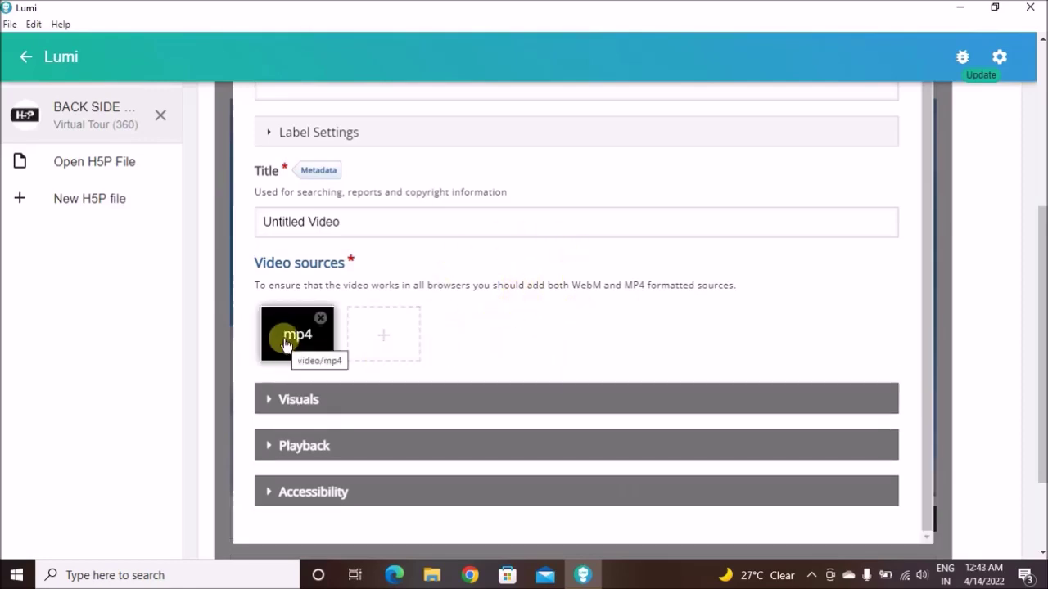
Review the video's Visuals options and enable Auto-play video in its Playback options.
{"action": "left_click", "coordinate": [412, 401]}
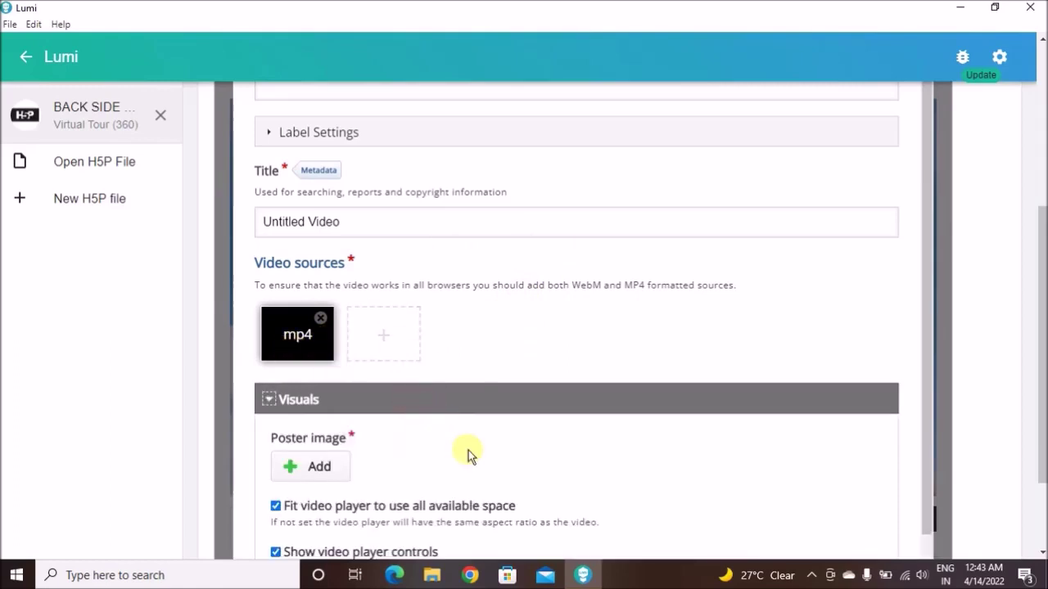
{"action": "scroll", "coordinate": [467, 451], "scroll_direction": "down", "scroll_amount": 1}
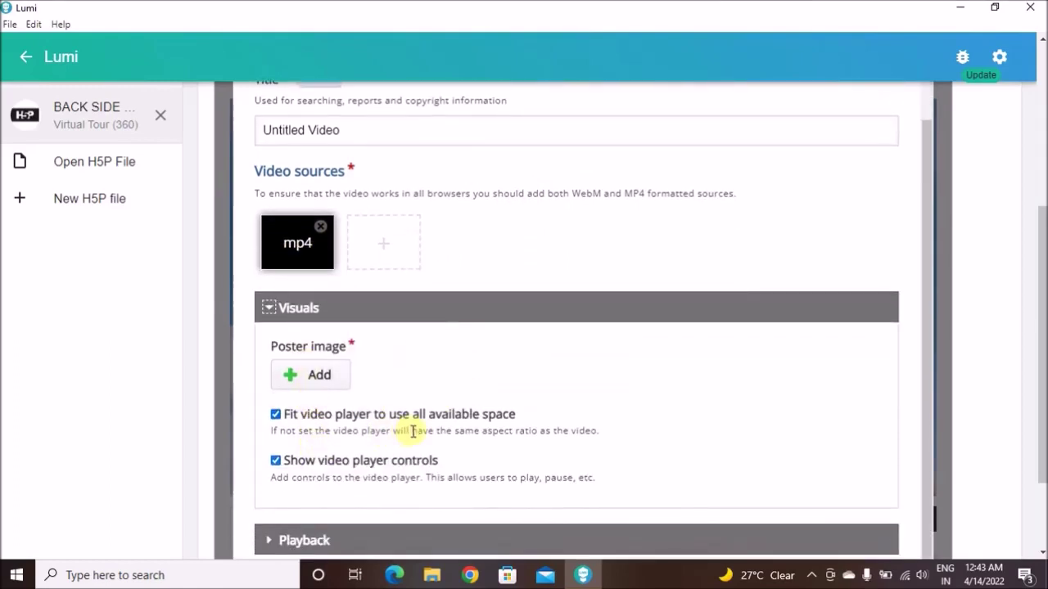
{"action": "scroll", "coordinate": [409, 431], "scroll_direction": "down", "scroll_amount": 2}
{"action": "left_click", "coordinate": [327, 422]}
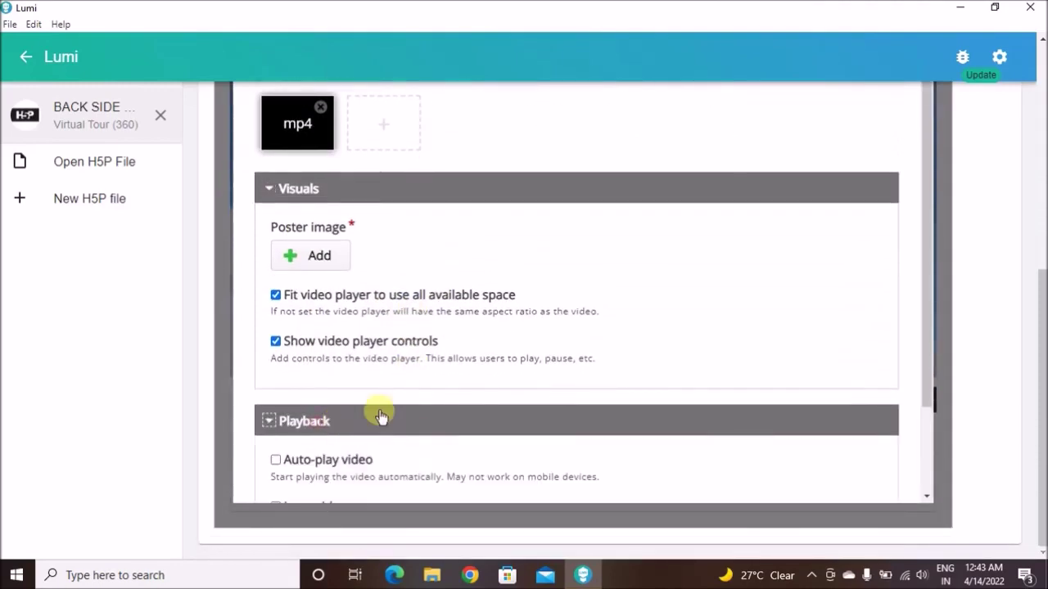
{"action": "scroll", "coordinate": [526, 358], "scroll_direction": "down", "scroll_amount": 1}
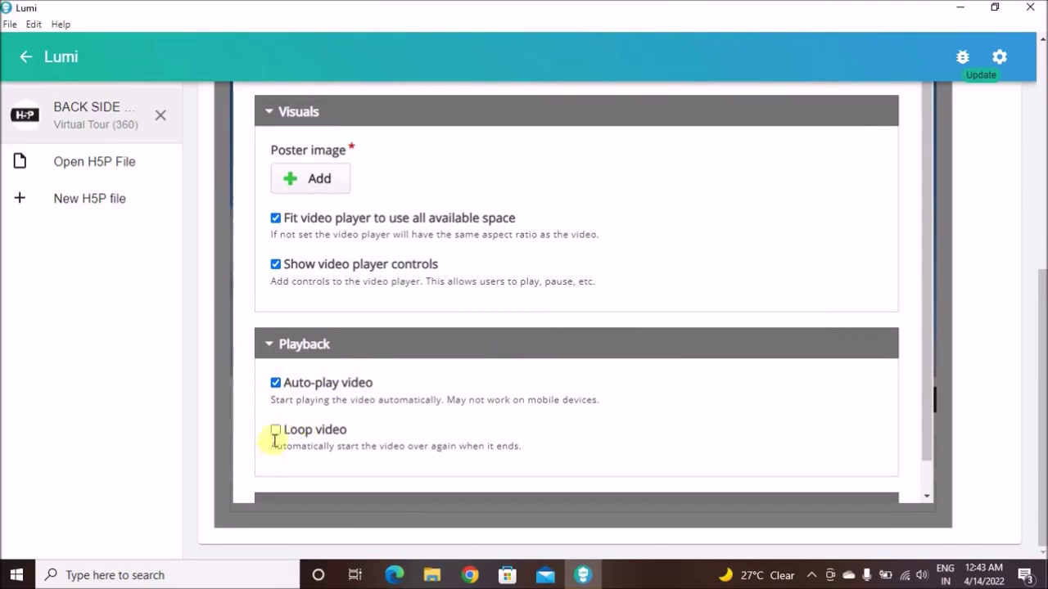
{"action": "scroll", "coordinate": [637, 363], "scroll_direction": "down", "scroll_amount": 1}
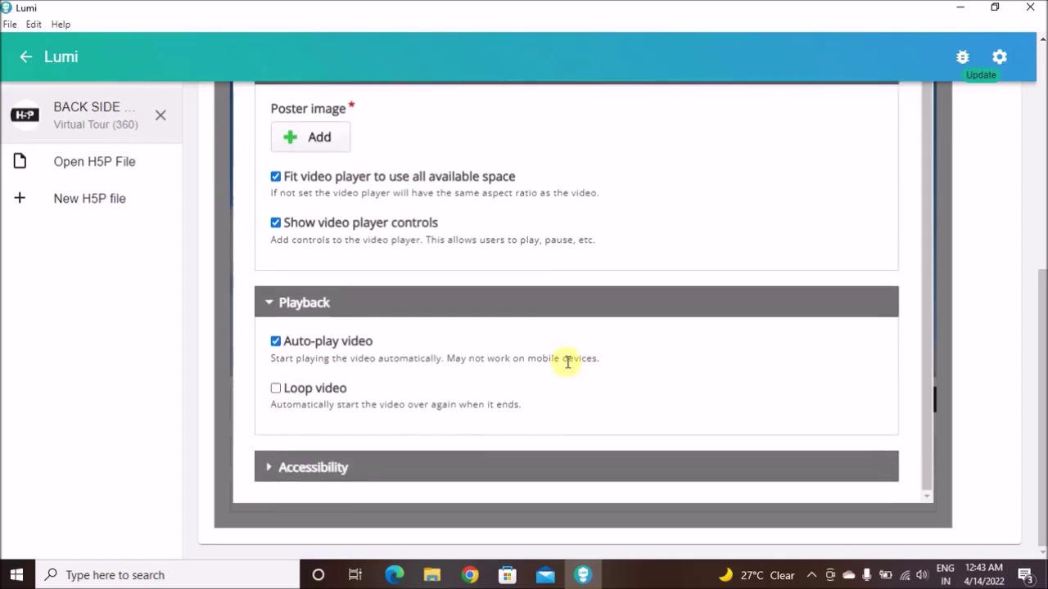
Label the video hotspot VIDEO OF RED FORT.
{"action": "scroll", "coordinate": [567, 361], "scroll_direction": "up", "scroll_amount": 3}
{"action": "scroll", "coordinate": [679, 280], "scroll_direction": "up", "scroll_amount": 3}
{"action": "scroll", "coordinate": [671, 319], "scroll_direction": "up", "scroll_amount": 1}
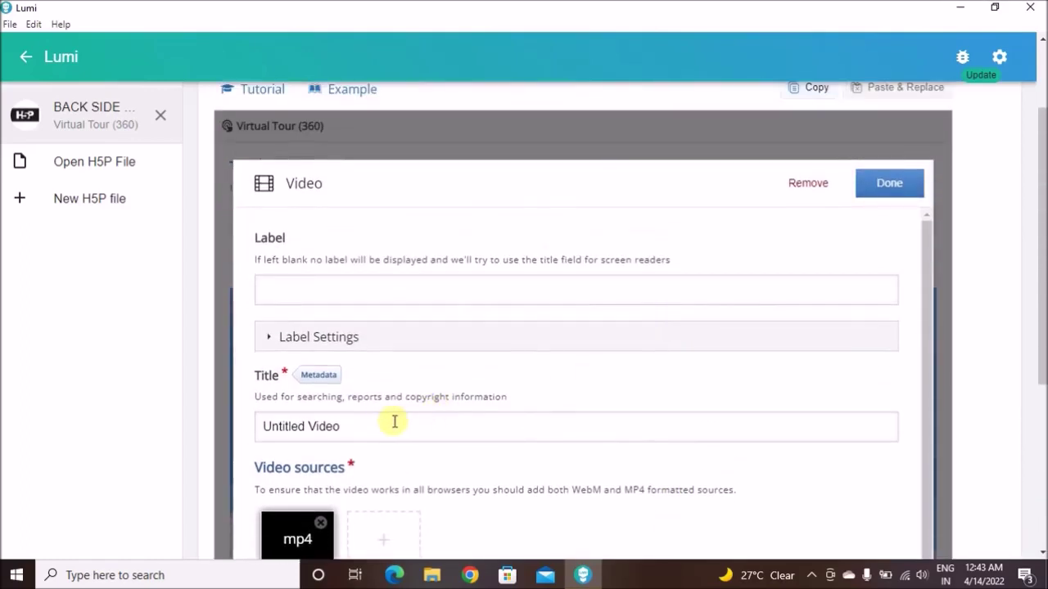
{"action": "left_click", "coordinate": [383, 293]}
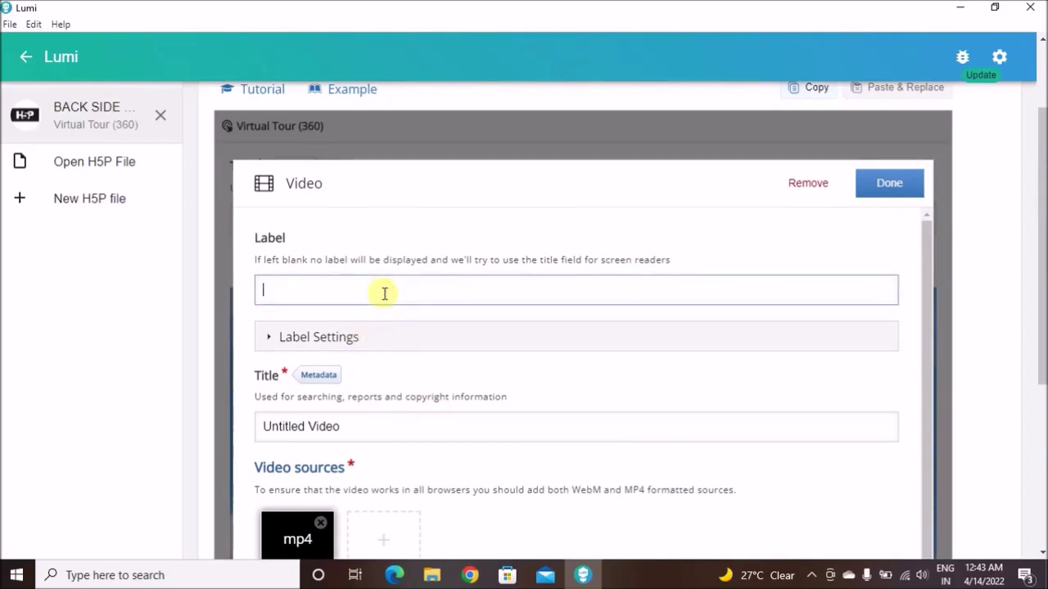
{"action": "type", "text": "VIDEO OF RED FORT"}
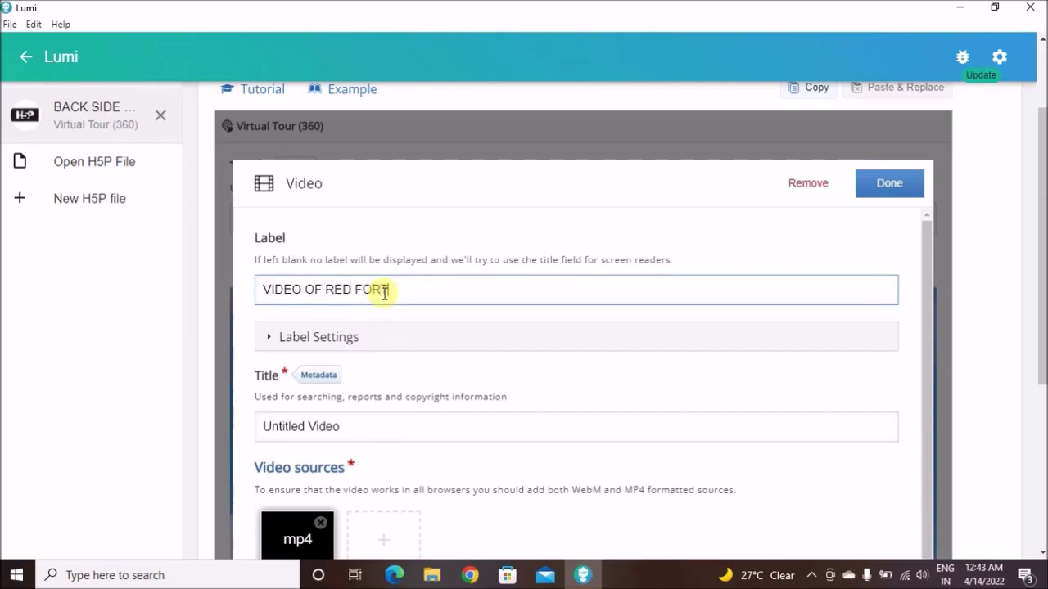
Title the video 360 VIDEO OF RED FORT and finish the video hotspot.
{"action": "left_click", "coordinate": [369, 430]}
{"action": "left_click_drag", "start_coordinate": [367, 428], "coordinate": [252, 436]}
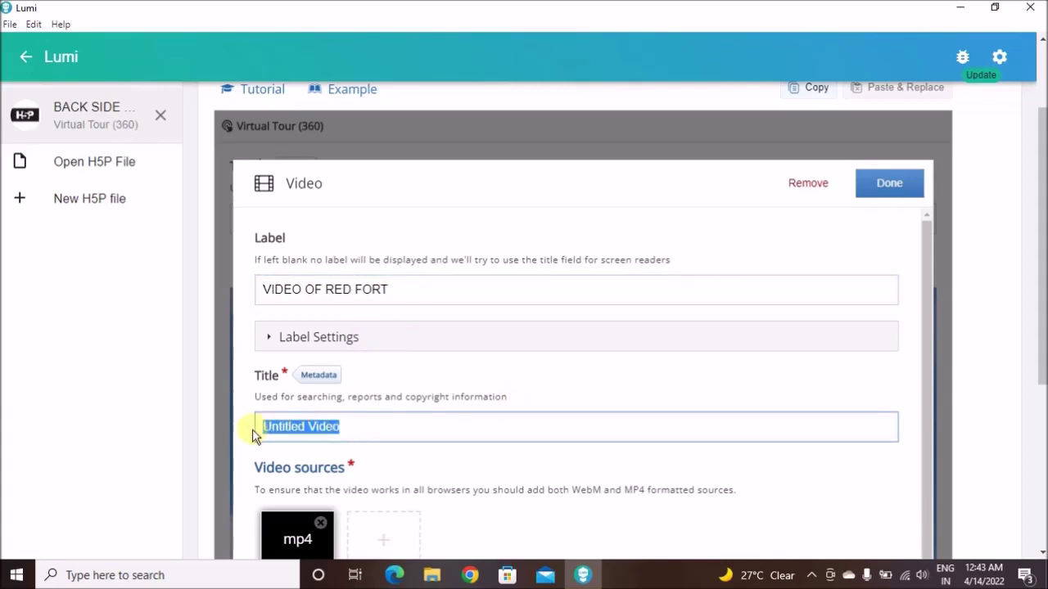
{"action": "type", "text": "360 VIDEO OF RED"}
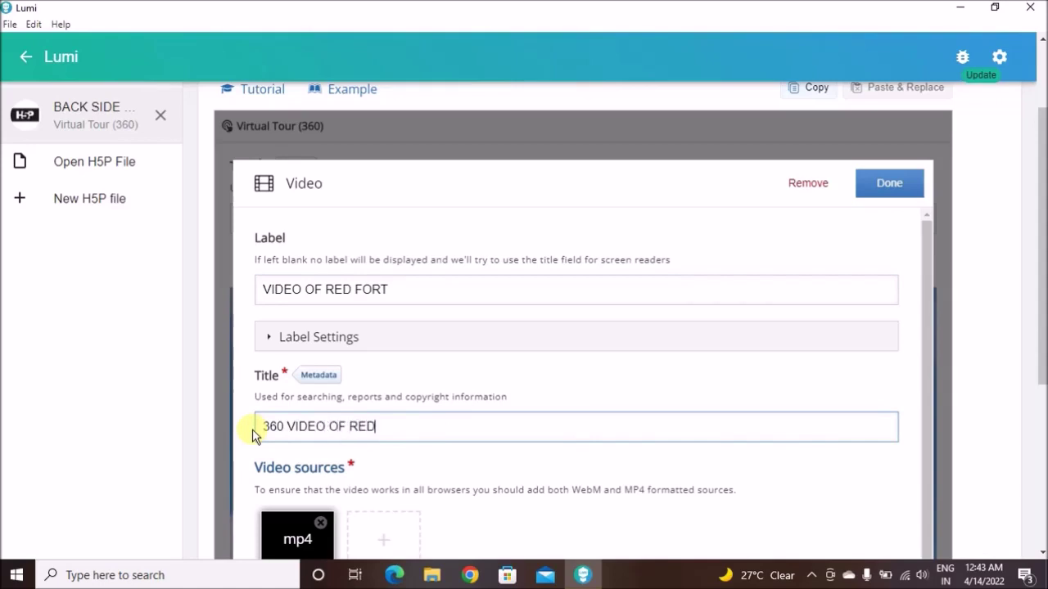
{"action": "type", "text": "FORT"}
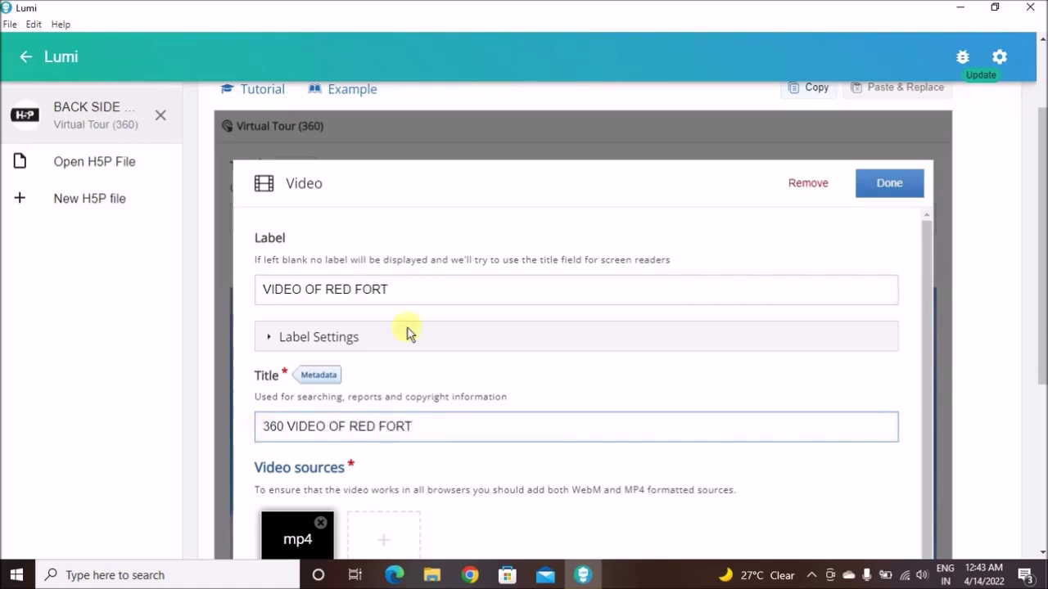
{"action": "left_click", "coordinate": [876, 185]}
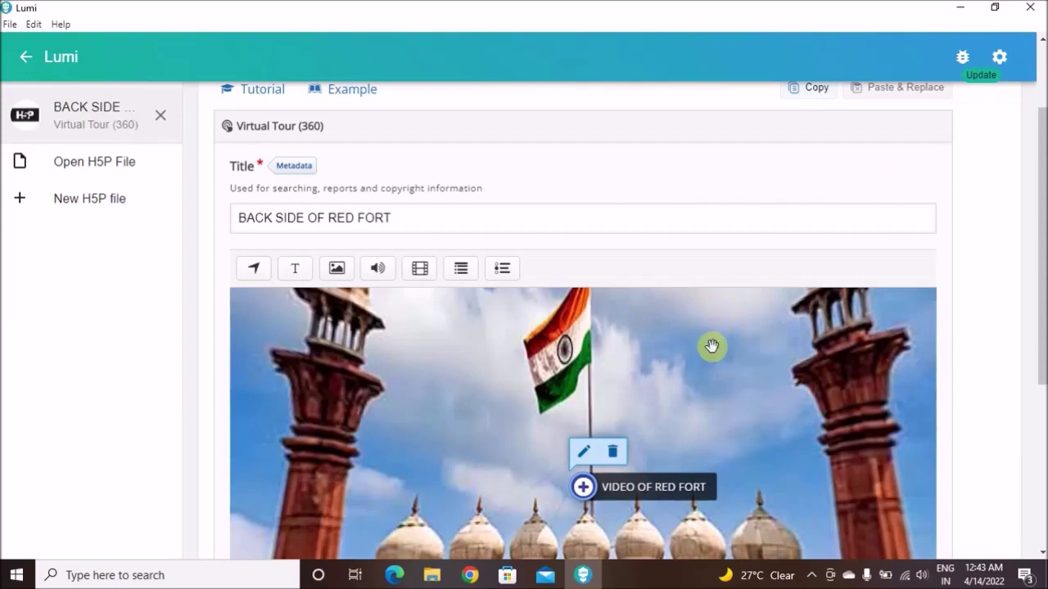
Preview the virtual tour and play the video from the VIDEO OF RED FORT hotspot.
{"action": "scroll", "coordinate": [707, 360], "scroll_direction": "down", "scroll_amount": 2}
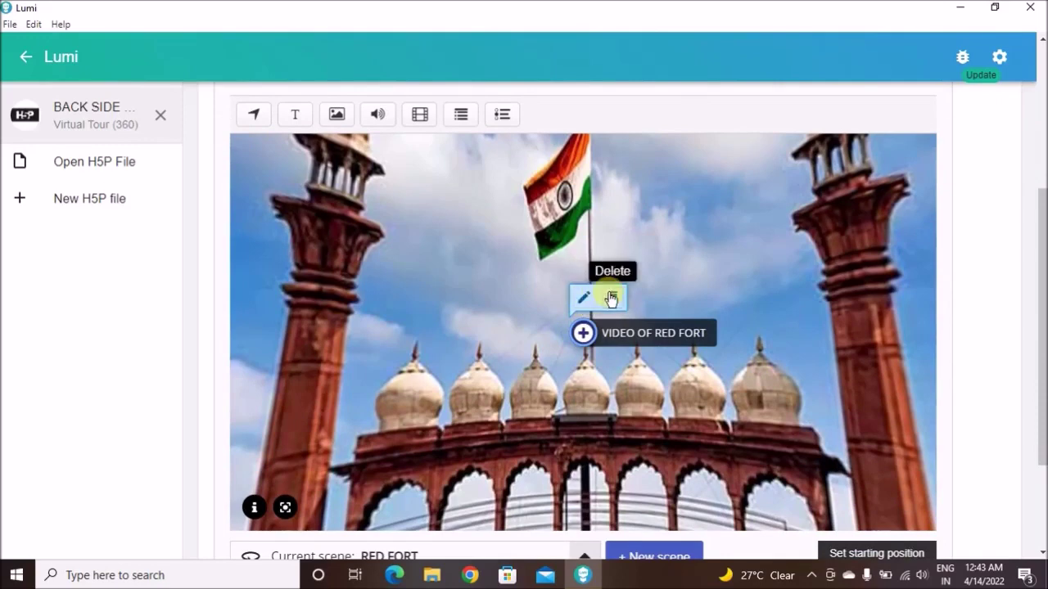
{"action": "scroll", "coordinate": [732, 240], "scroll_direction": "up", "scroll_amount": 1}
{"action": "scroll", "coordinate": [645, 413], "scroll_direction": "up", "scroll_amount": 6}
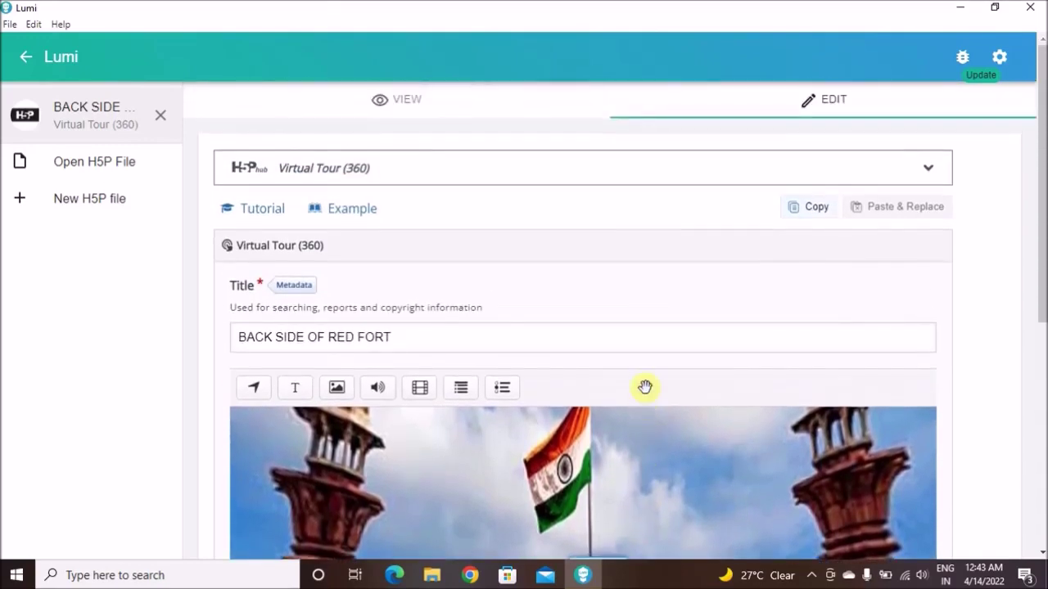
{"action": "left_click", "coordinate": [403, 111]}
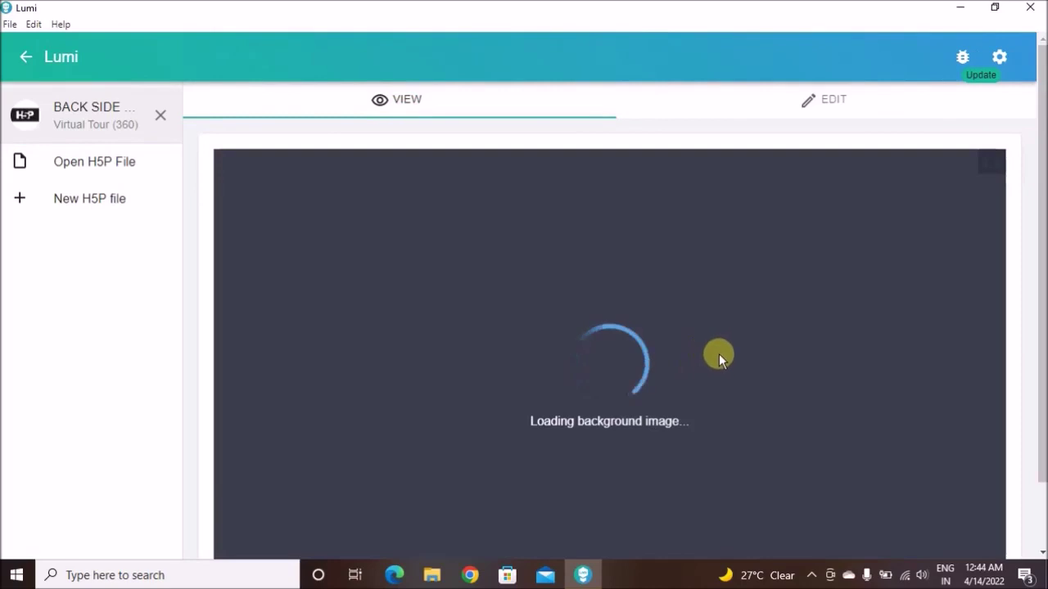
{"action": "scroll", "coordinate": [711, 368], "scroll_direction": "down", "scroll_amount": 1}
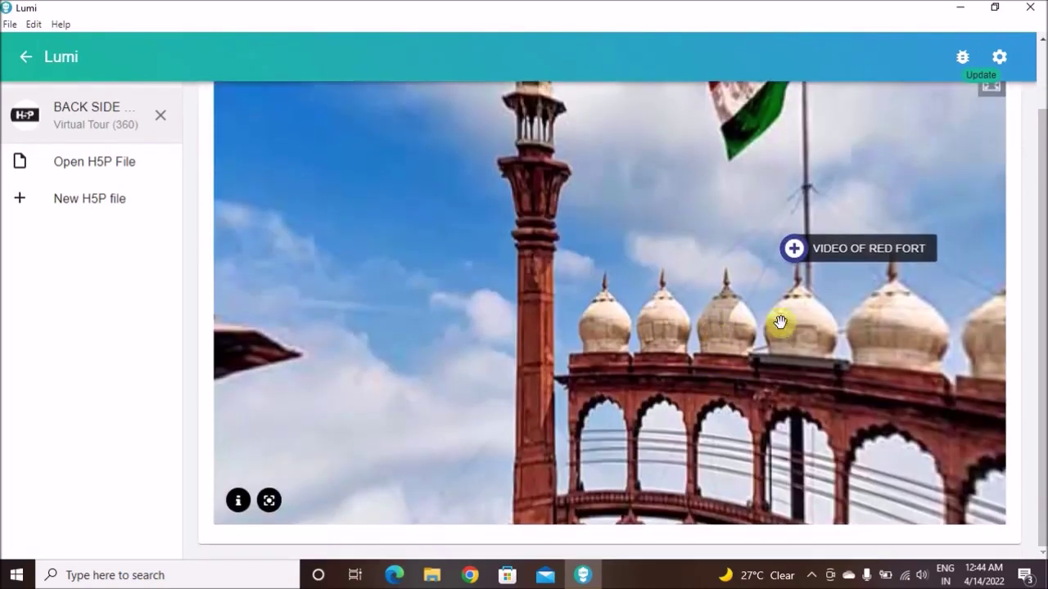
{"action": "left_click", "coordinate": [795, 251]}
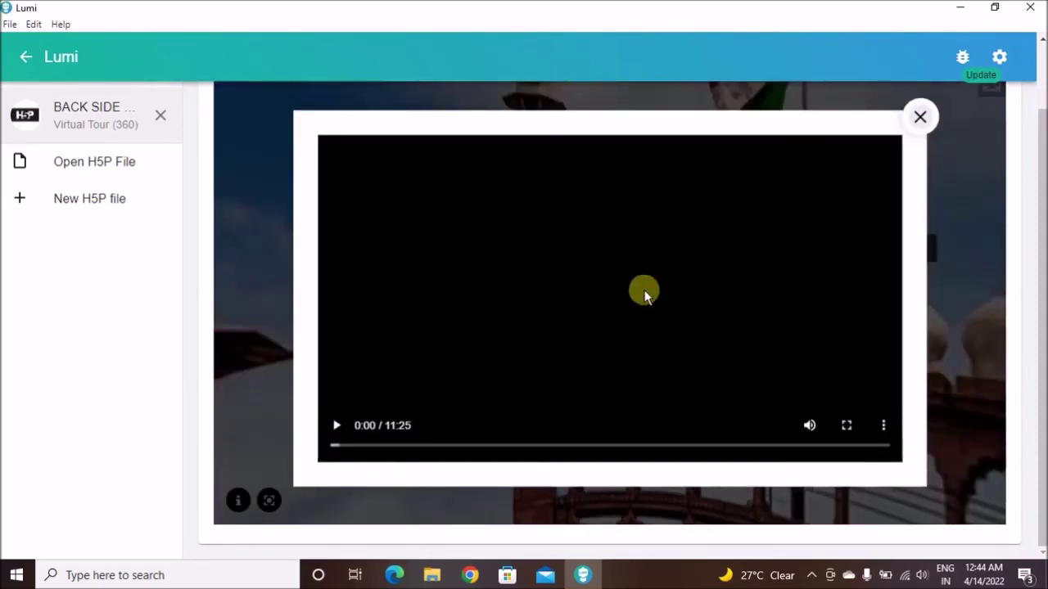
{"action": "left_click", "coordinate": [617, 368]}
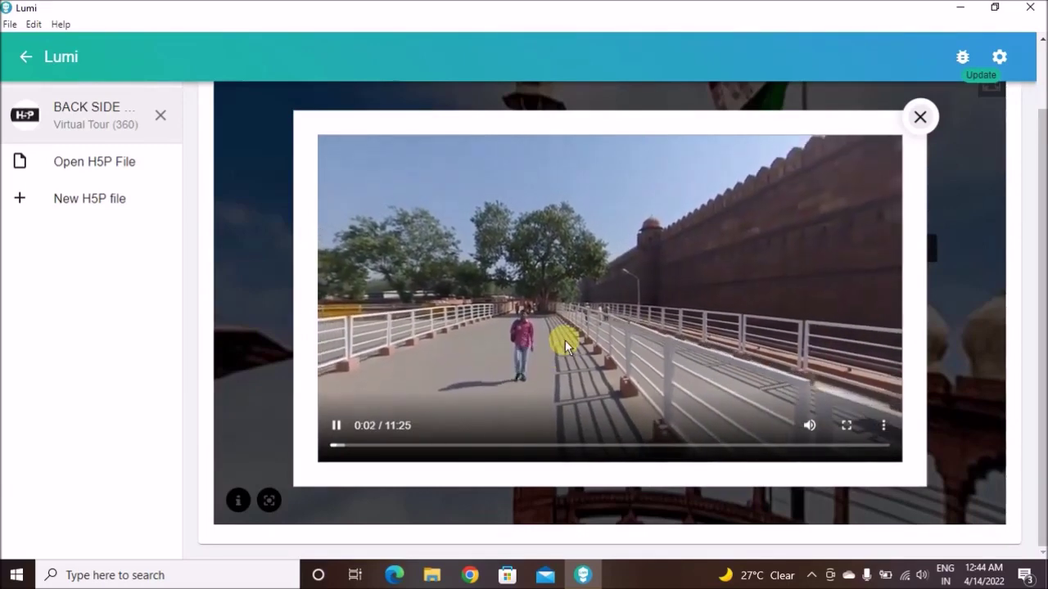
Lower the system volume to 30, mute the playing Red Fort video and close it.
{"action": "key", "text": "XF86AudioLowerVolume"}
{"action": "key", "text": "XF86AudioLowerVolume"}
{"action": "key", "text": "XF86AudioLowerVolume"}
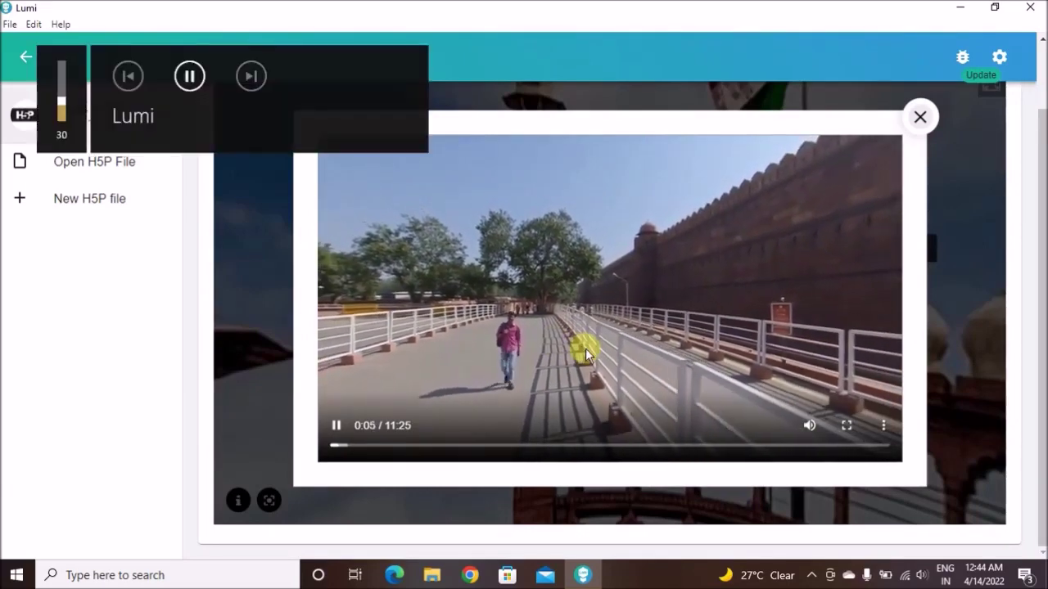
{"action": "mouse_move", "coordinate": [808, 424]}
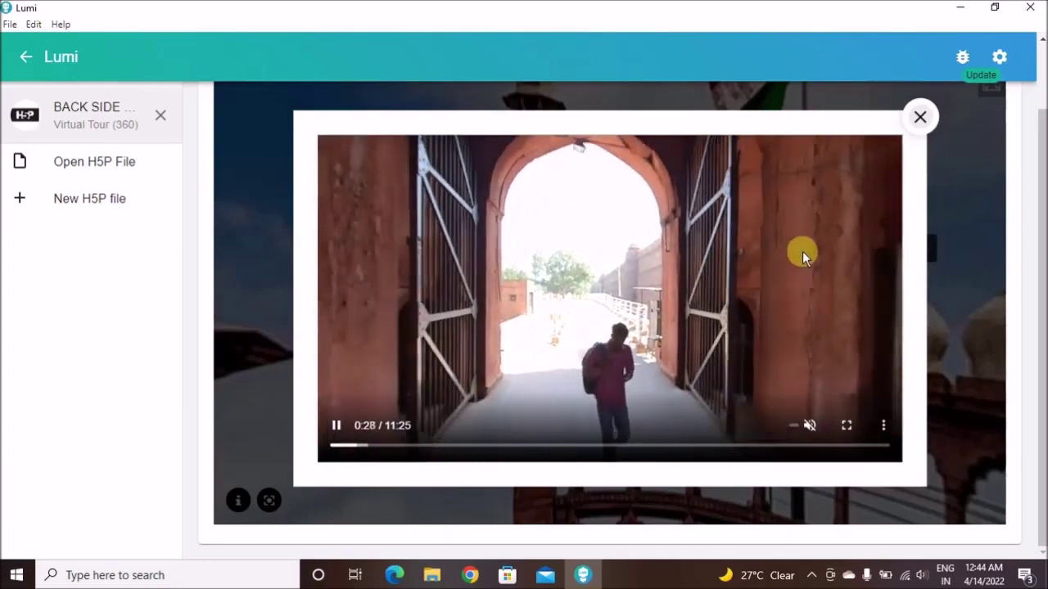
{"action": "left_click", "coordinate": [918, 117]}
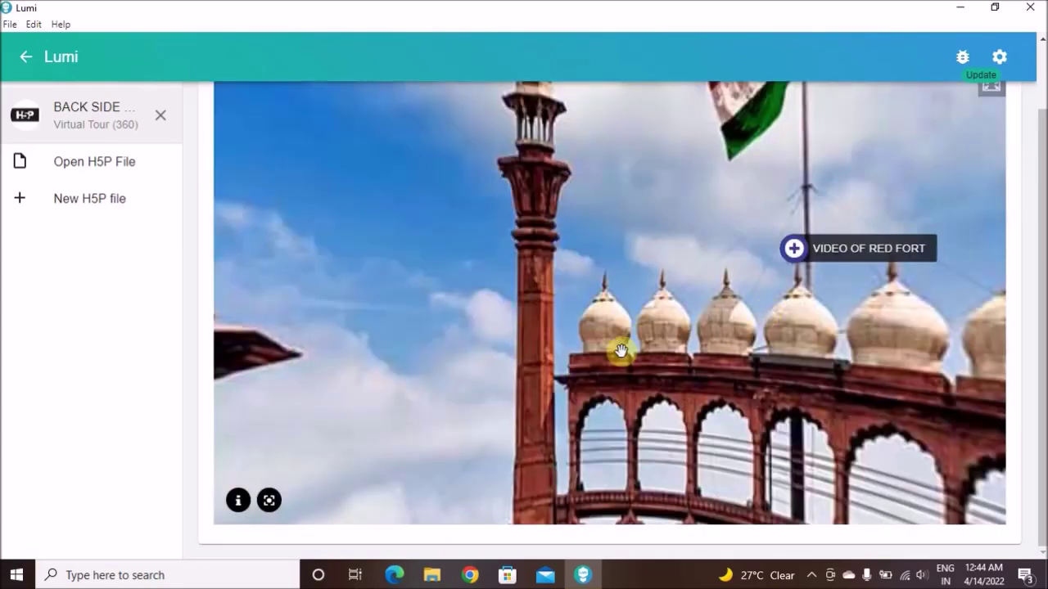
Return to editing the virtual tour and bring up the RED FORT scene's controls.
{"action": "scroll", "coordinate": [620, 351], "scroll_direction": "up", "scroll_amount": 1}
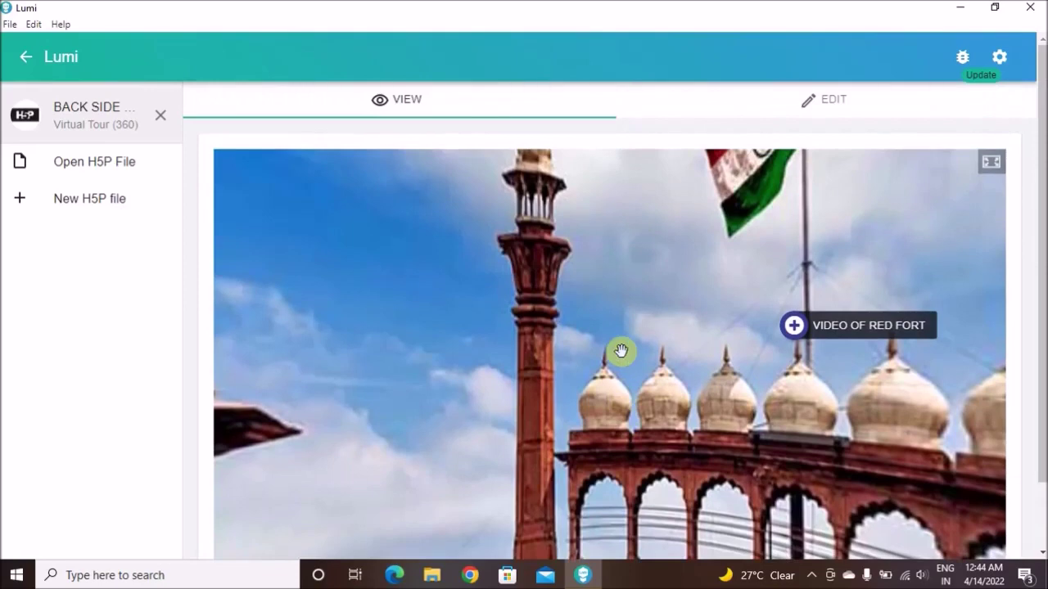
{"action": "left_click", "coordinate": [823, 110]}
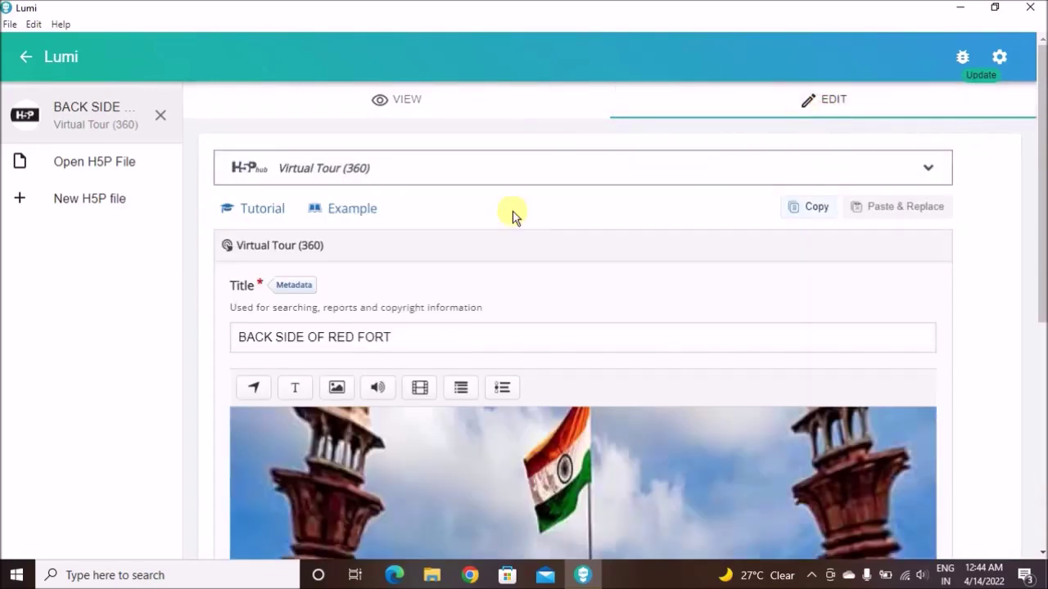
{"action": "scroll", "coordinate": [596, 393], "scroll_direction": "down", "scroll_amount": 5}
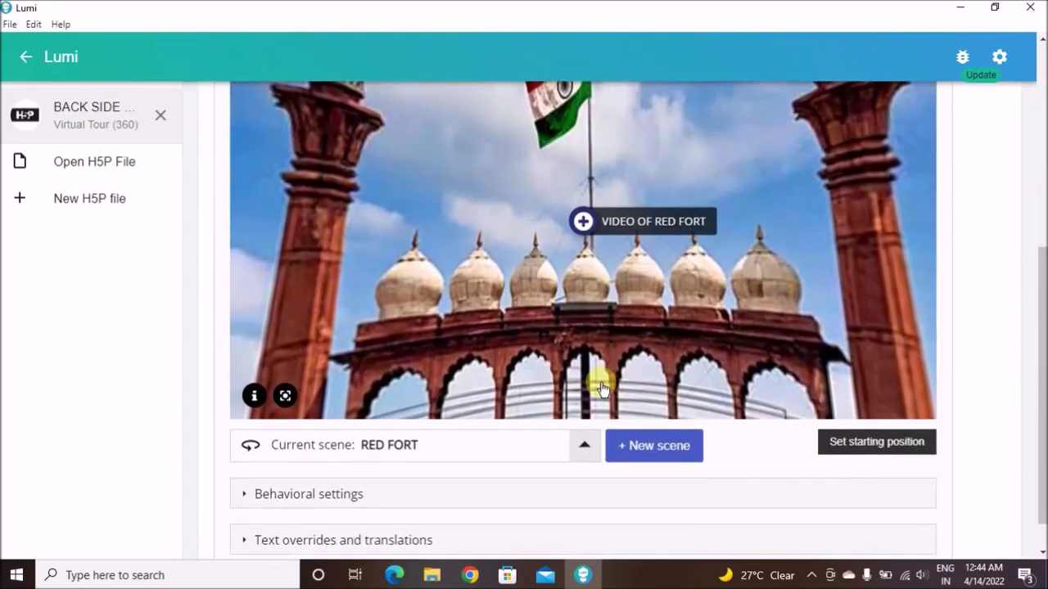
Look all the way around the RED FORT panorama in the scene editor, back to the VIDEO OF RED FORT hotspot.
{"action": "scroll", "coordinate": [601, 389], "scroll_direction": "up", "scroll_amount": 1}
{"action": "left_click_drag", "start_coordinate": [540, 379], "coordinate": [411, 398]}
{"action": "left_click_drag", "start_coordinate": [776, 255], "coordinate": [728, 197]}
{"action": "left_click_drag", "start_coordinate": [463, 391], "coordinate": [837, 363]}
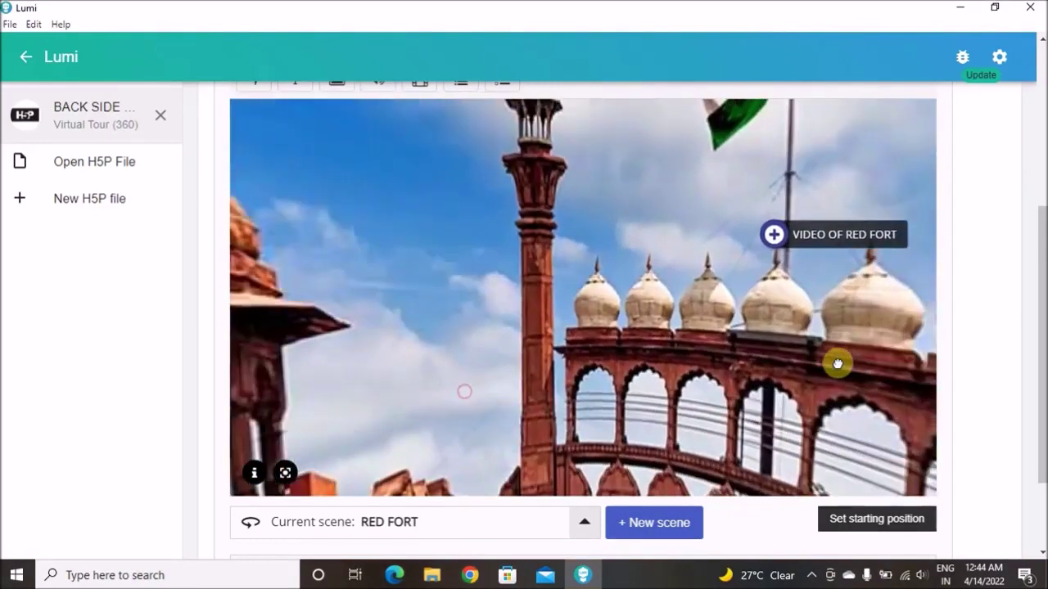
{"action": "left_click_drag", "start_coordinate": [410, 418], "coordinate": [834, 398]}
{"action": "left_click_drag", "start_coordinate": [366, 373], "coordinate": [770, 379]}
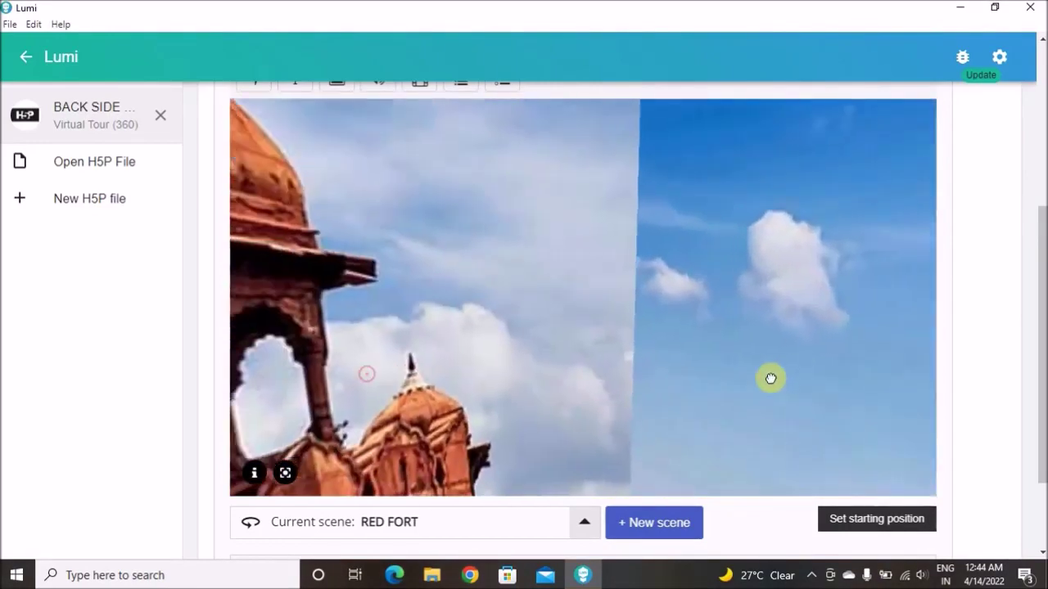
{"action": "left_click_drag", "start_coordinate": [330, 372], "coordinate": [830, 365]}
{"action": "left_click_drag", "start_coordinate": [420, 403], "coordinate": [872, 351]}
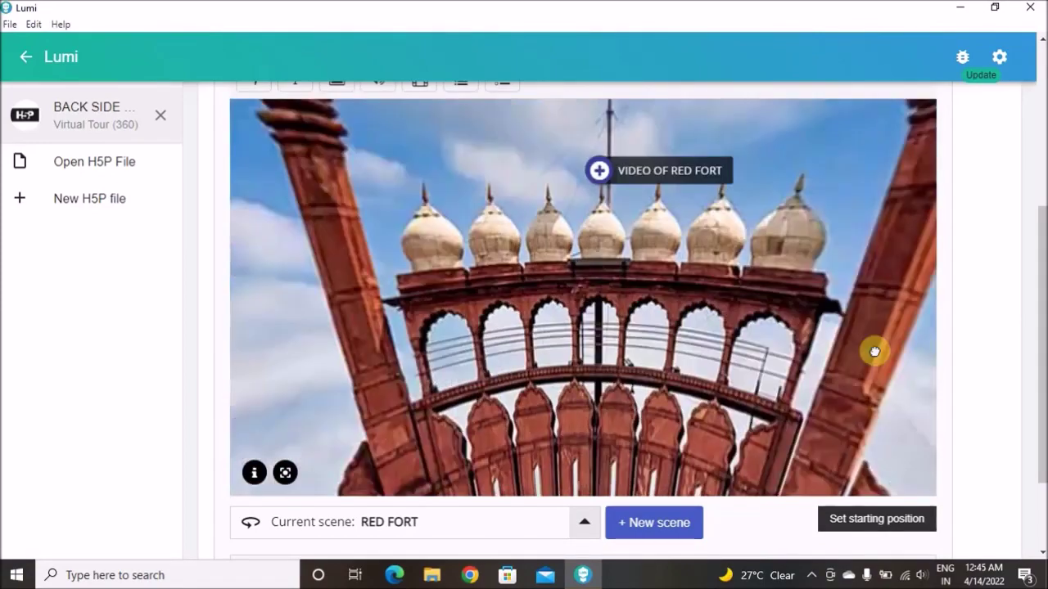
{"action": "left_click_drag", "start_coordinate": [414, 463], "coordinate": [695, 334]}
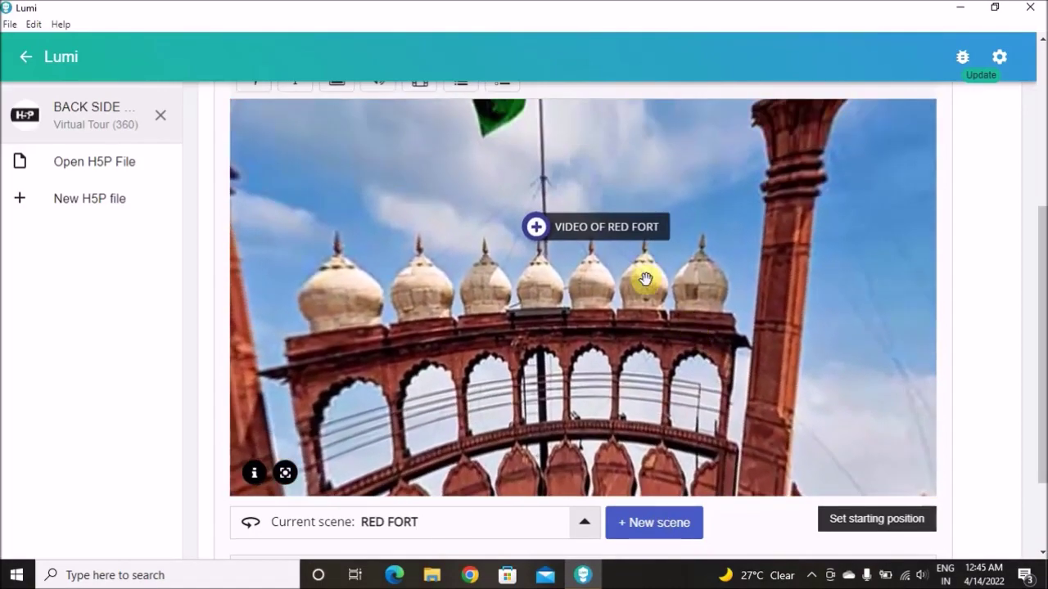
Add a Single Choice Set to the RED FORT scene and enter the question HOW BUILT THE RED FORT ?
{"action": "scroll", "coordinate": [646, 281], "scroll_direction": "up", "scroll_amount": 1}
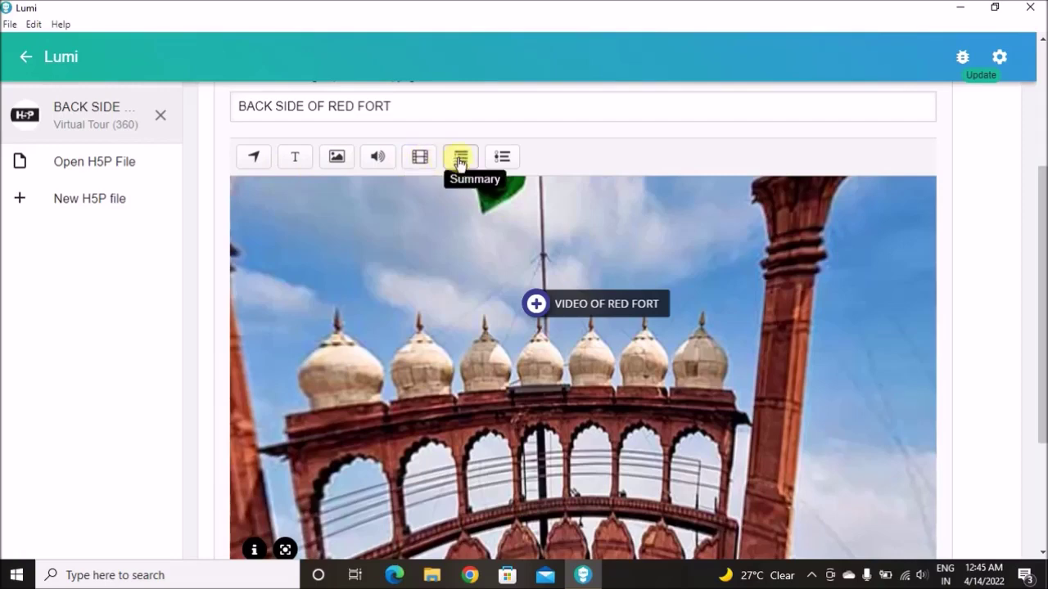
{"action": "left_click", "coordinate": [502, 156]}
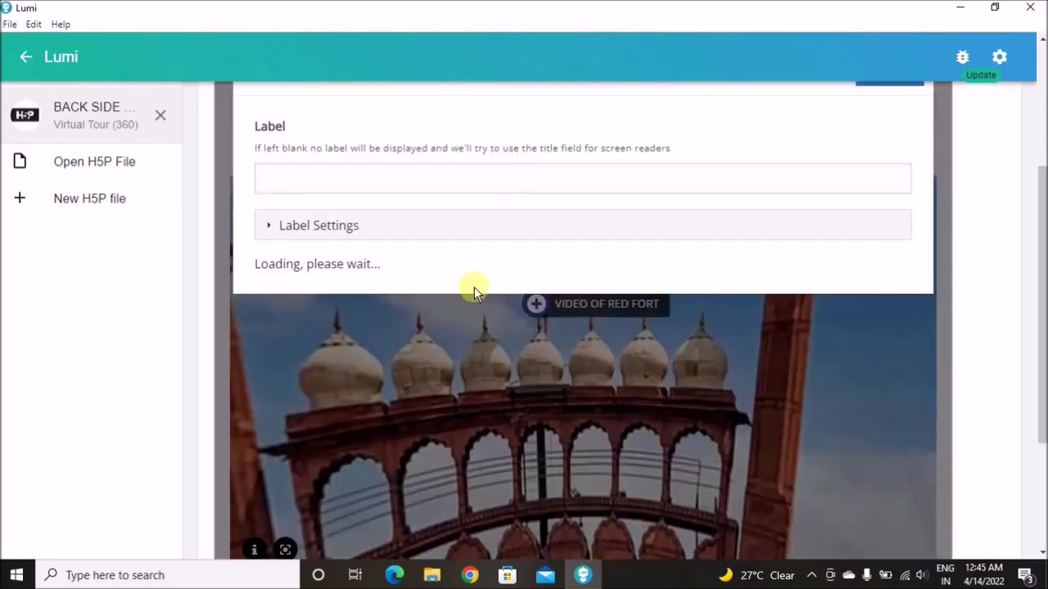
{"action": "scroll", "coordinate": [444, 250], "scroll_direction": "up", "scroll_amount": 3}
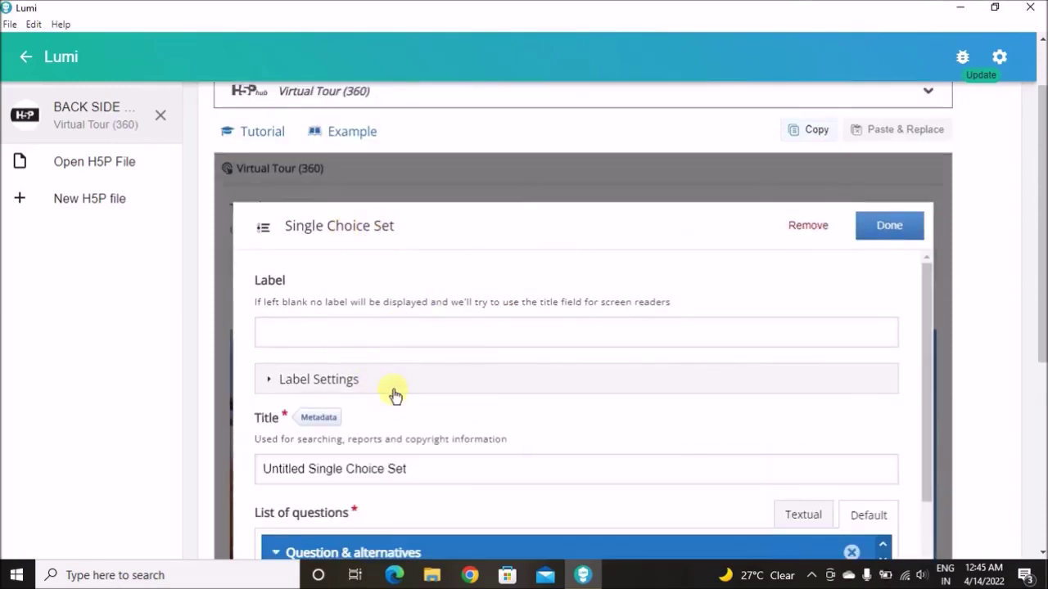
{"action": "scroll", "coordinate": [442, 402], "scroll_direction": "down", "scroll_amount": 4}
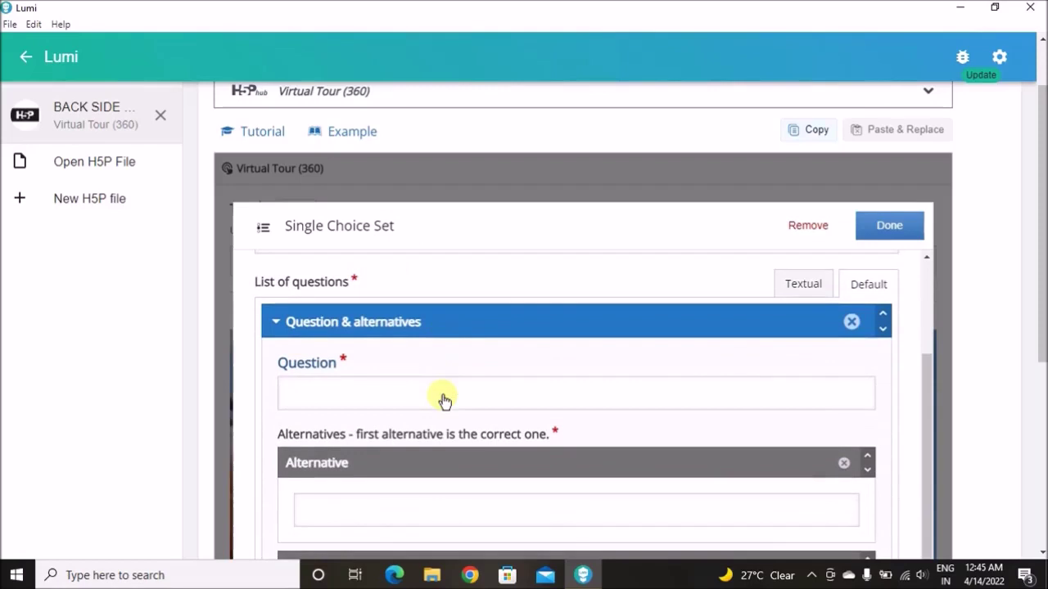
{"action": "left_click", "coordinate": [441, 395]}
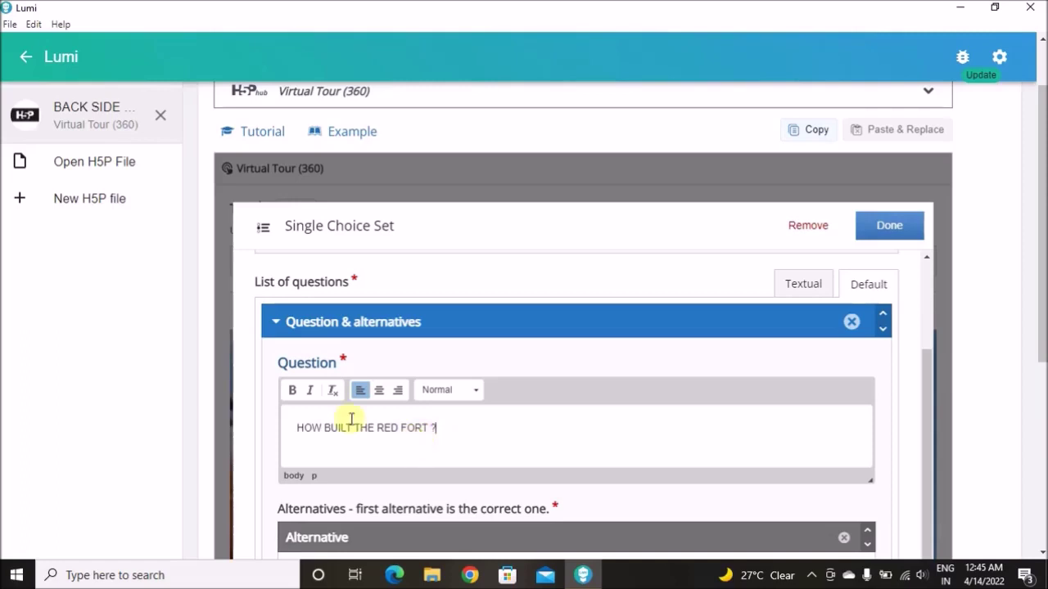
Make the whole text of the first question bold.
{"action": "left_click", "coordinate": [299, 428]}
{"action": "left_click_drag", "start_coordinate": [300, 428], "coordinate": [464, 428]}
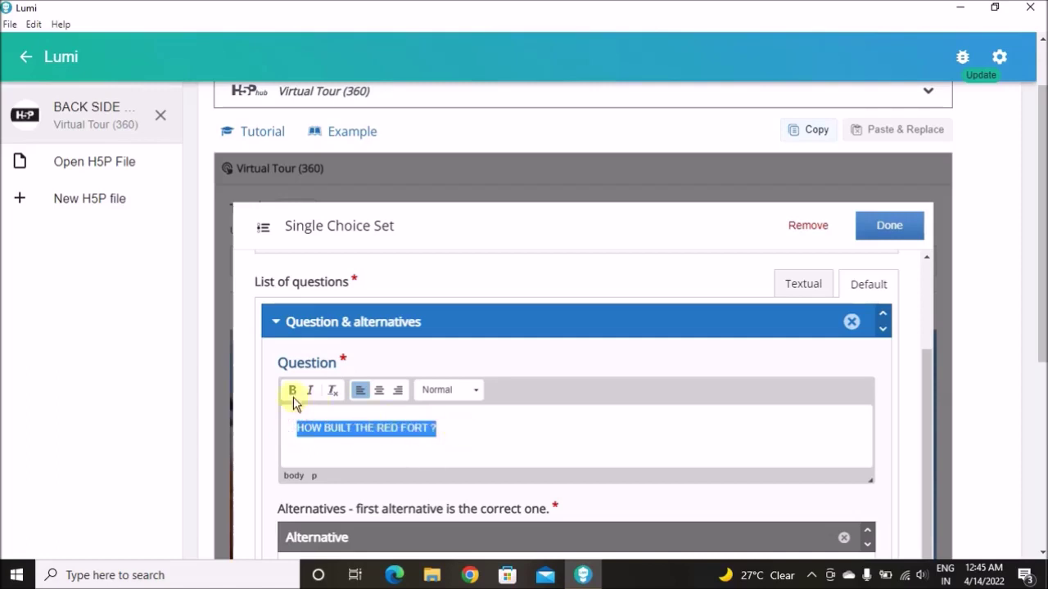
{"action": "left_click", "coordinate": [292, 390]}
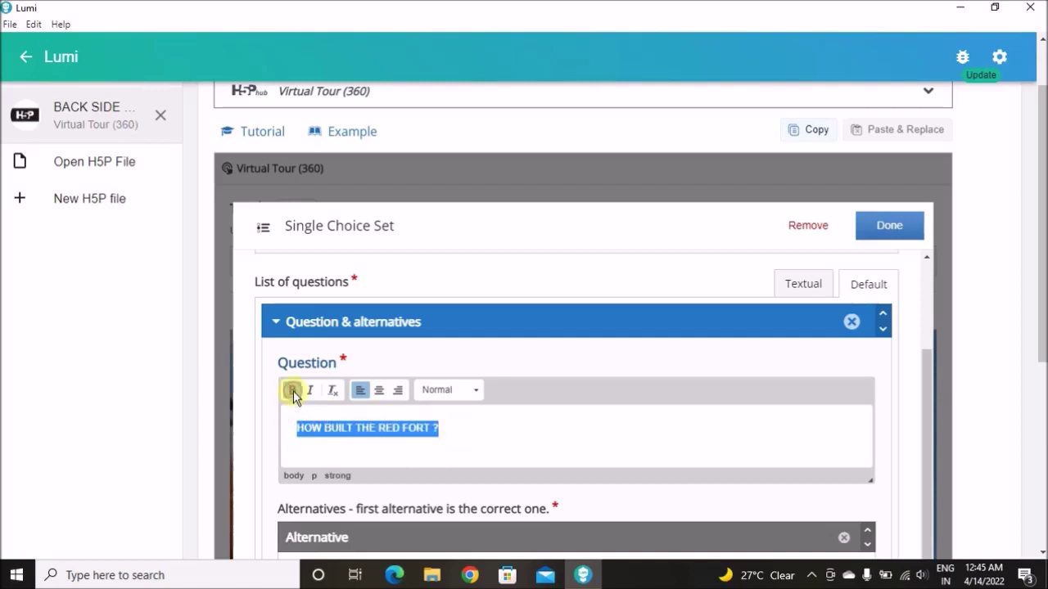
{"action": "left_click", "coordinate": [521, 441]}
Enter SHAH JAHAN as the first, correct alternative of the question.
{"action": "scroll", "coordinate": [519, 429], "scroll_direction": "down", "scroll_amount": 3}
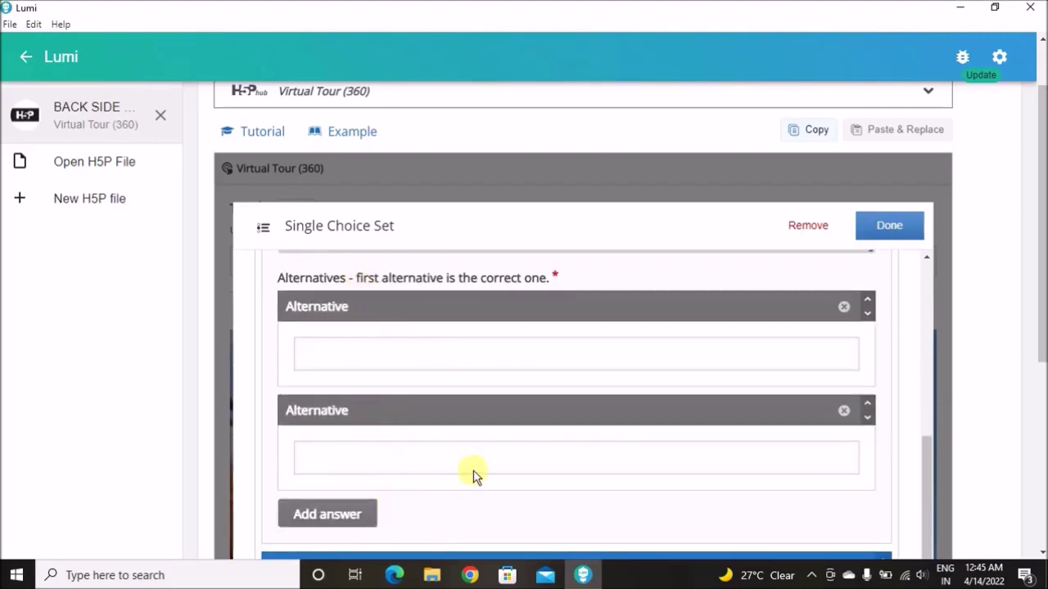
{"action": "left_click", "coordinate": [487, 355]}
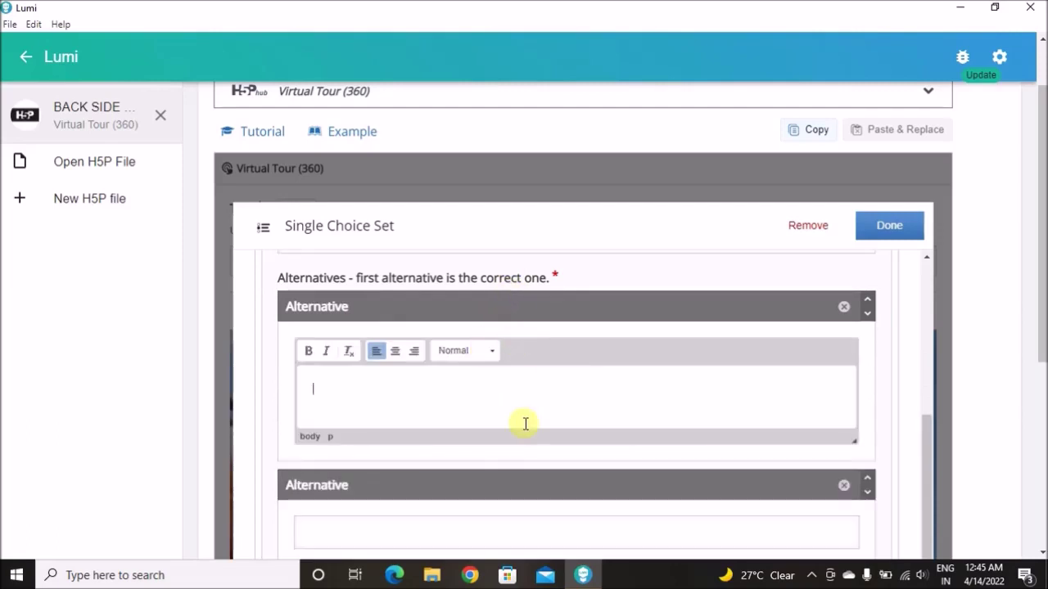
{"action": "scroll", "coordinate": [525, 428], "scroll_direction": "down", "scroll_amount": 2}
{"action": "scroll", "coordinate": [524, 429], "scroll_direction": "up", "scroll_amount": 2}
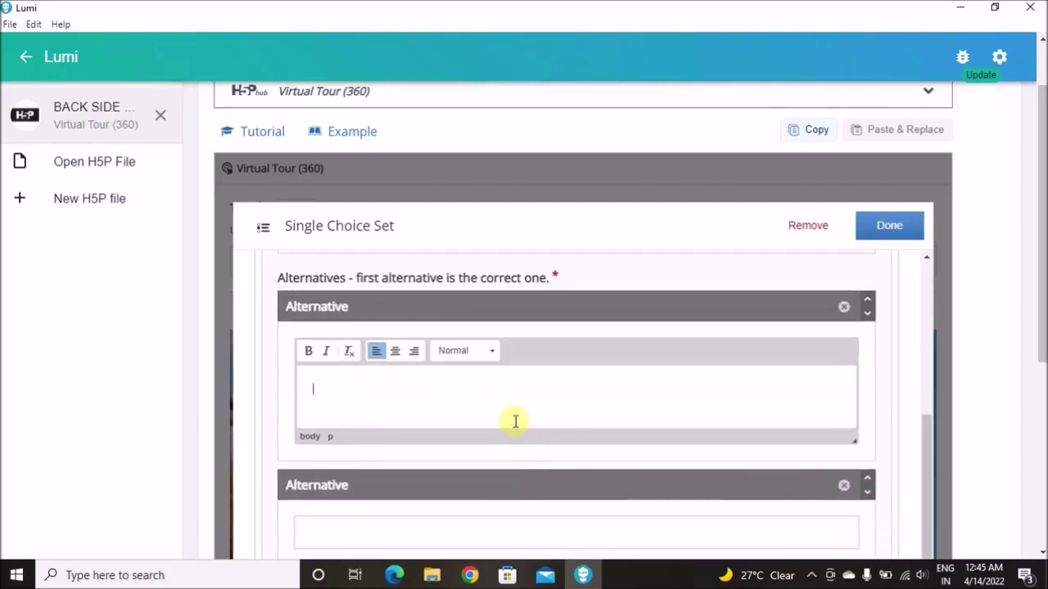
{"action": "left_click", "coordinate": [504, 402]}
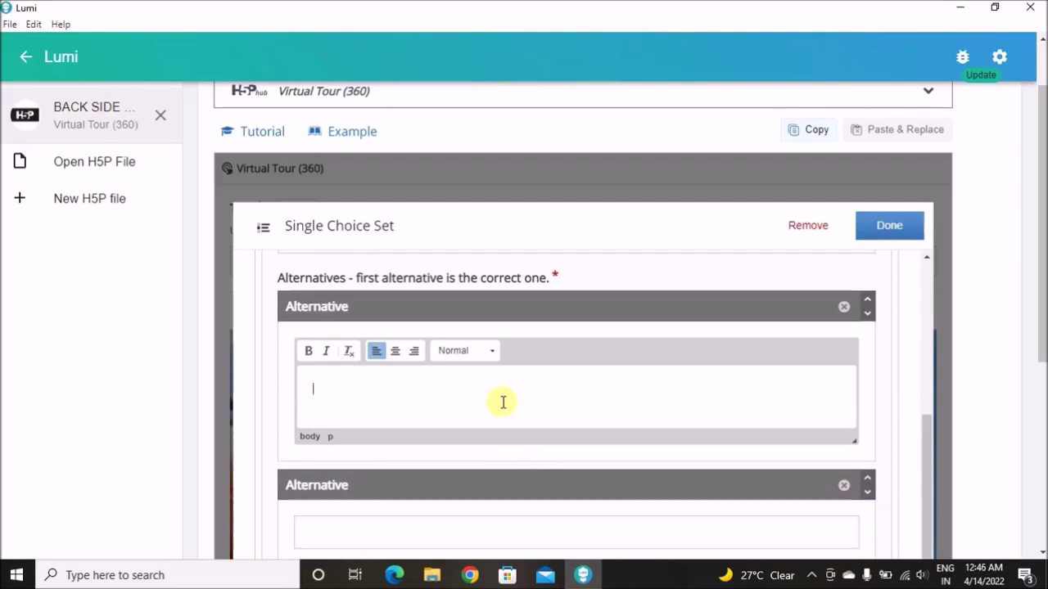
{"action": "type", "text": "SHAH JAHAN"}
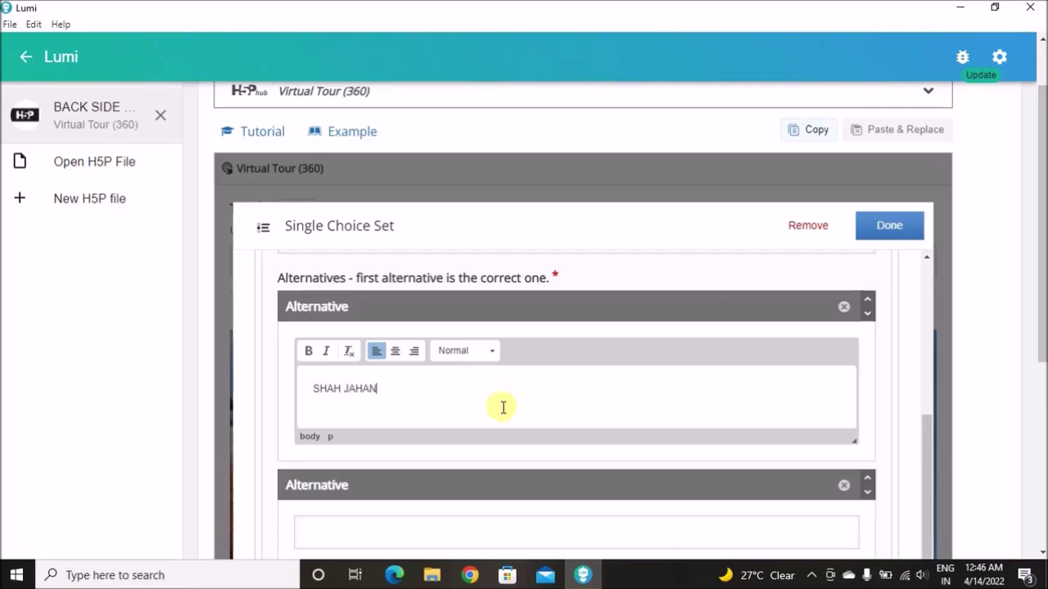
Enter AKBAR as the question's second alternative.
{"action": "scroll", "coordinate": [491, 422], "scroll_direction": "down", "scroll_amount": 1}
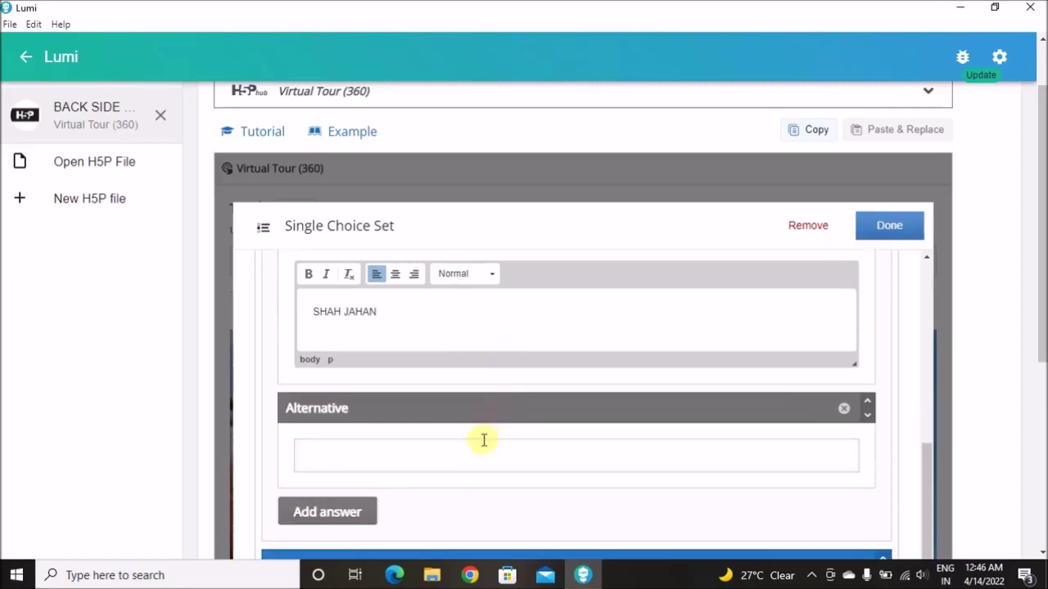
{"action": "left_click", "coordinate": [468, 457]}
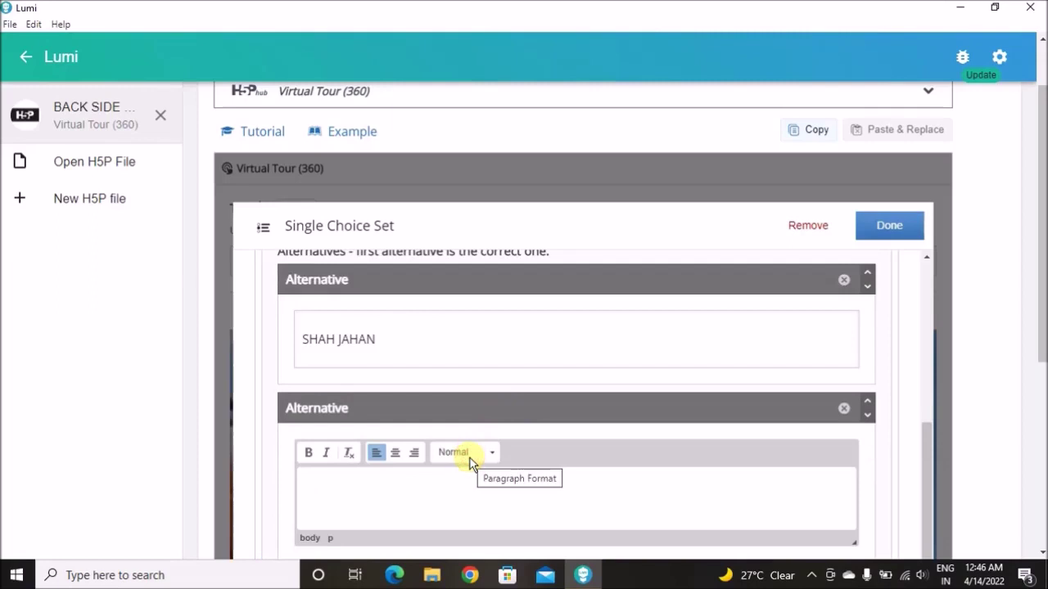
{"action": "type", "text": "AKBAR"}
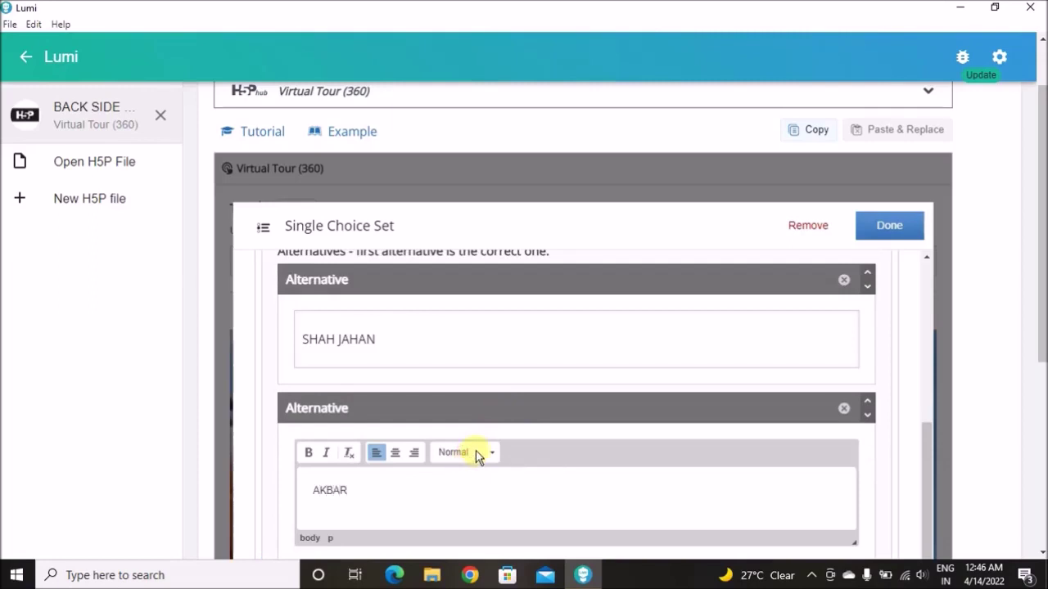
Add a third alternative to the question and enter AURANGZEB.
{"action": "scroll", "coordinate": [475, 459], "scroll_direction": "down", "scroll_amount": 1}
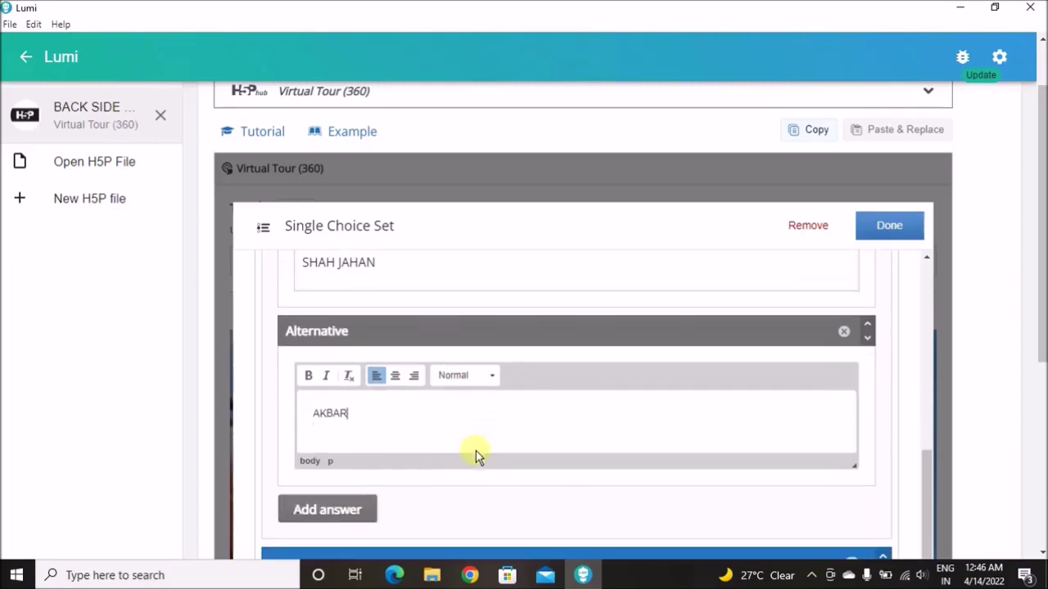
{"action": "scroll", "coordinate": [442, 418], "scroll_direction": "down", "scroll_amount": 1}
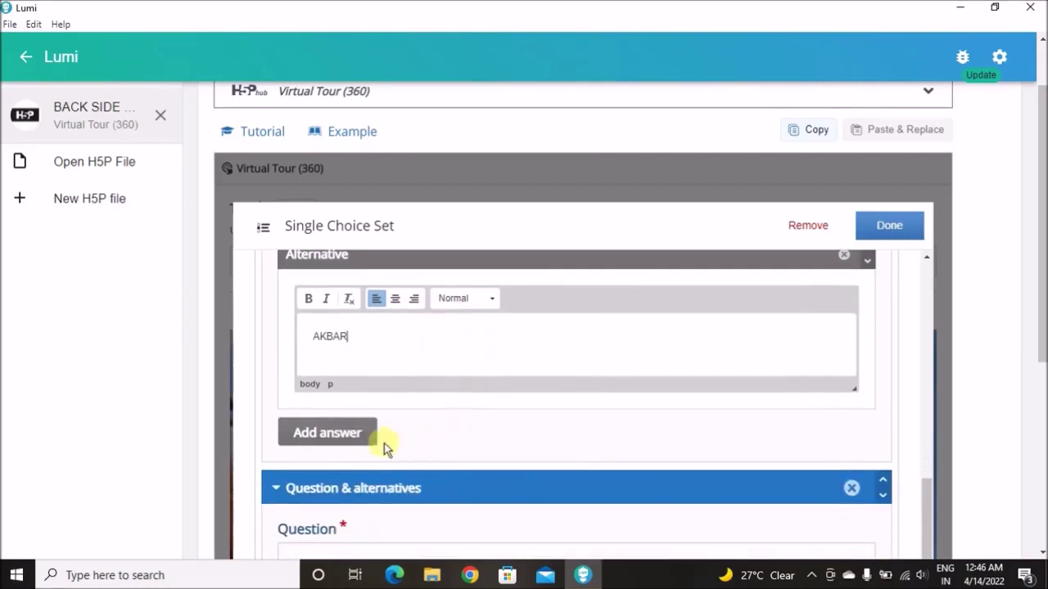
{"action": "left_click", "coordinate": [348, 440]}
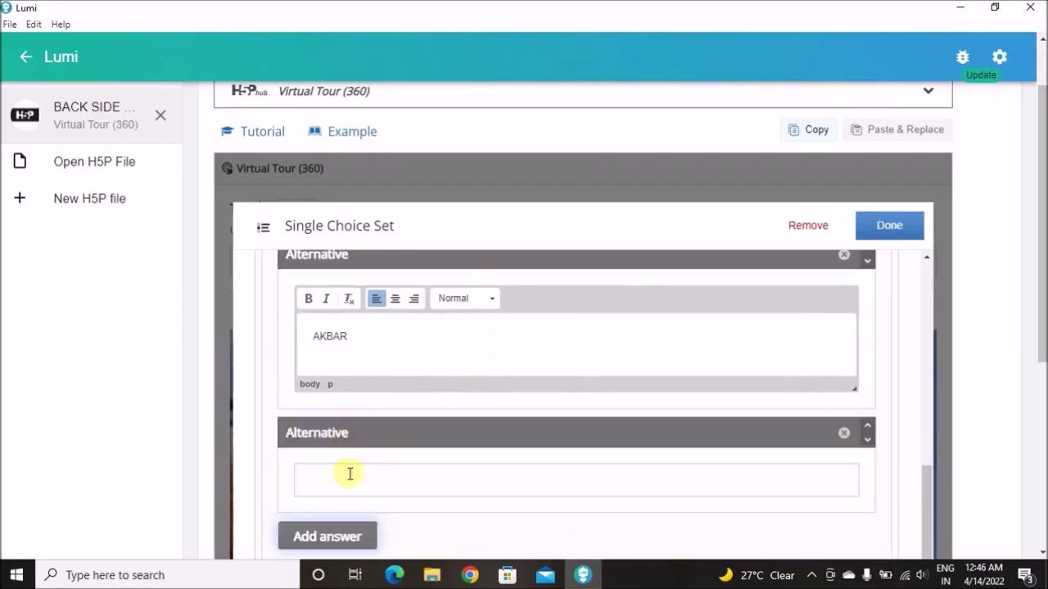
{"action": "left_click", "coordinate": [349, 475]}
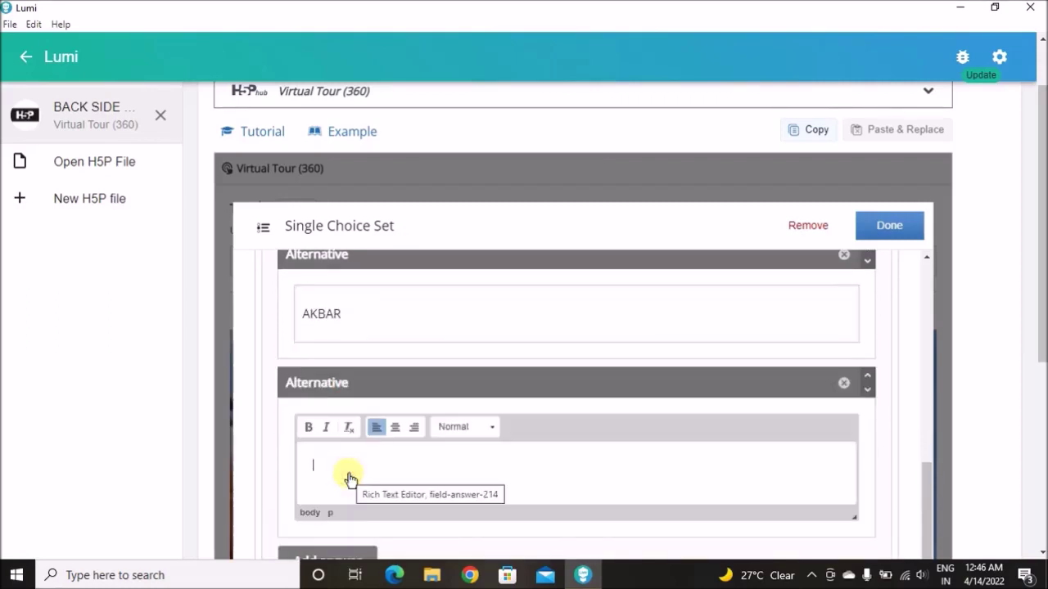
{"action": "type", "text": "AURANGZE"}
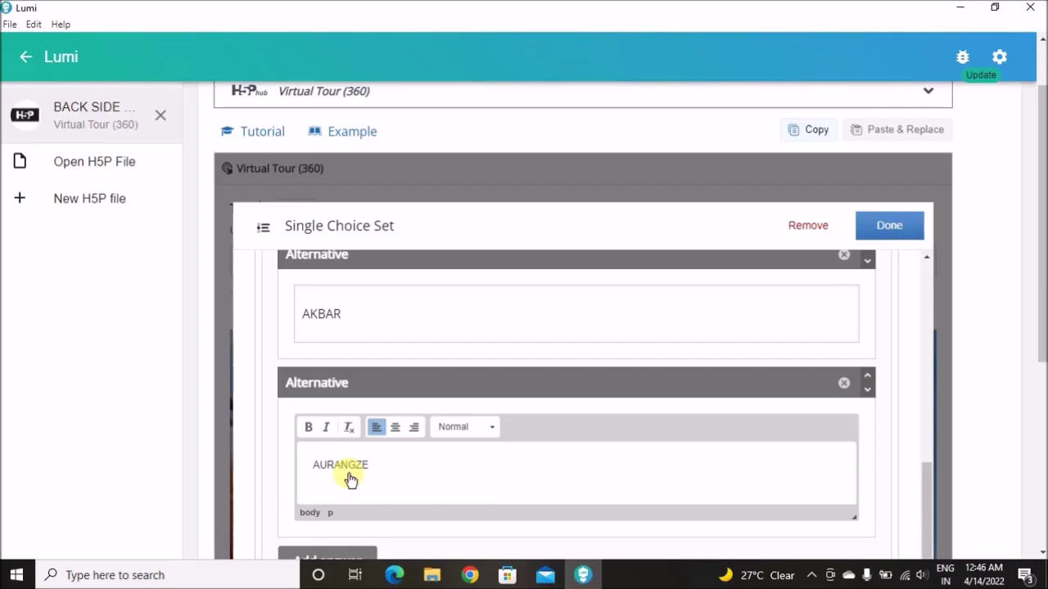
{"action": "scroll", "coordinate": [446, 446], "scroll_direction": "down", "scroll_amount": 1}
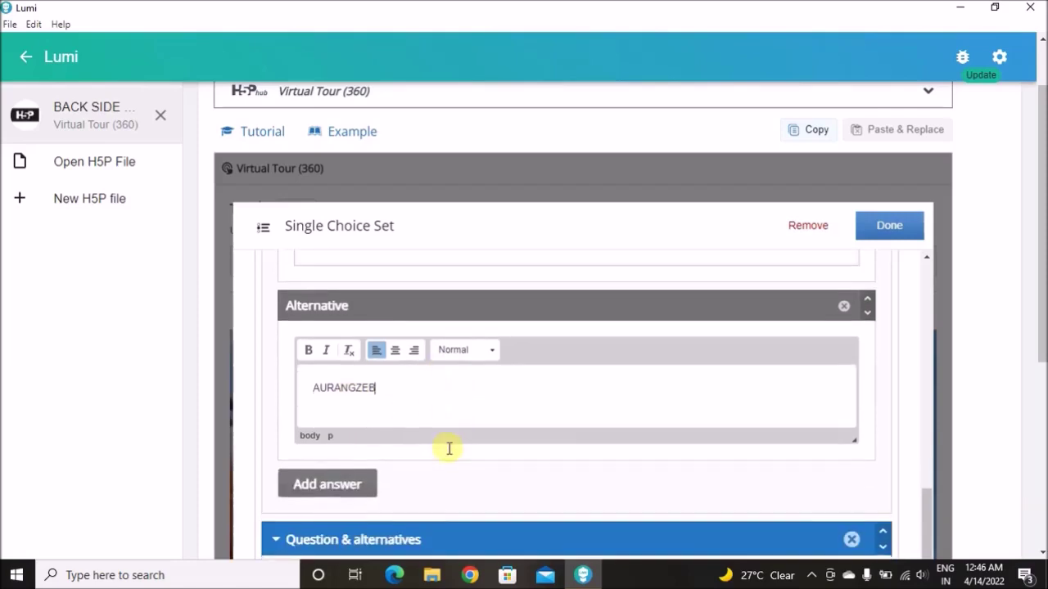
Add a fourth alternative to the question and enter HUMAYUN.
{"action": "left_click", "coordinate": [352, 486]}
{"action": "scroll", "coordinate": [516, 440], "scroll_direction": "down", "scroll_amount": 1}
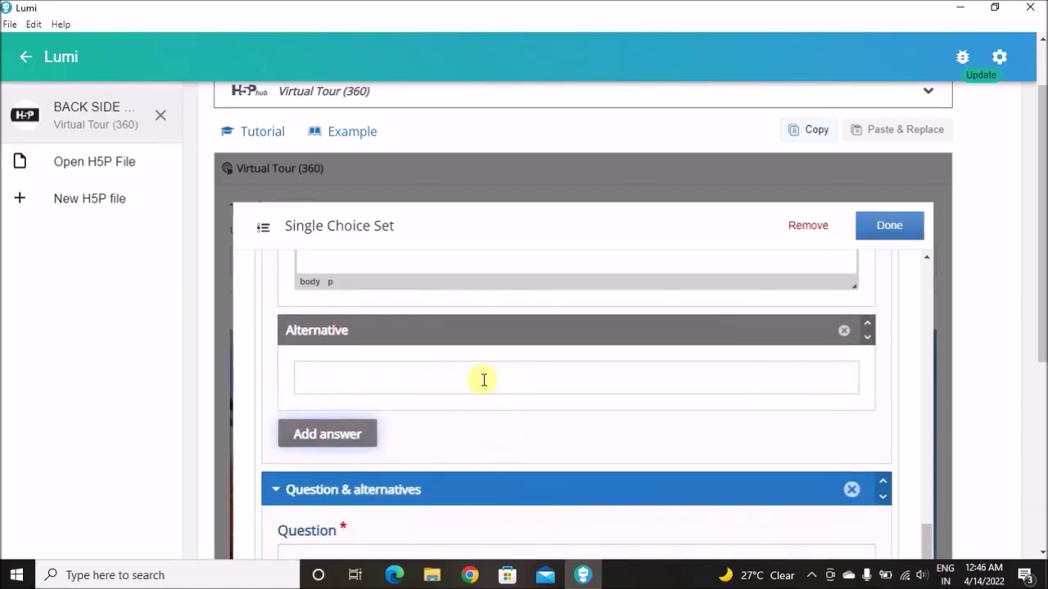
{"action": "left_click", "coordinate": [484, 380]}
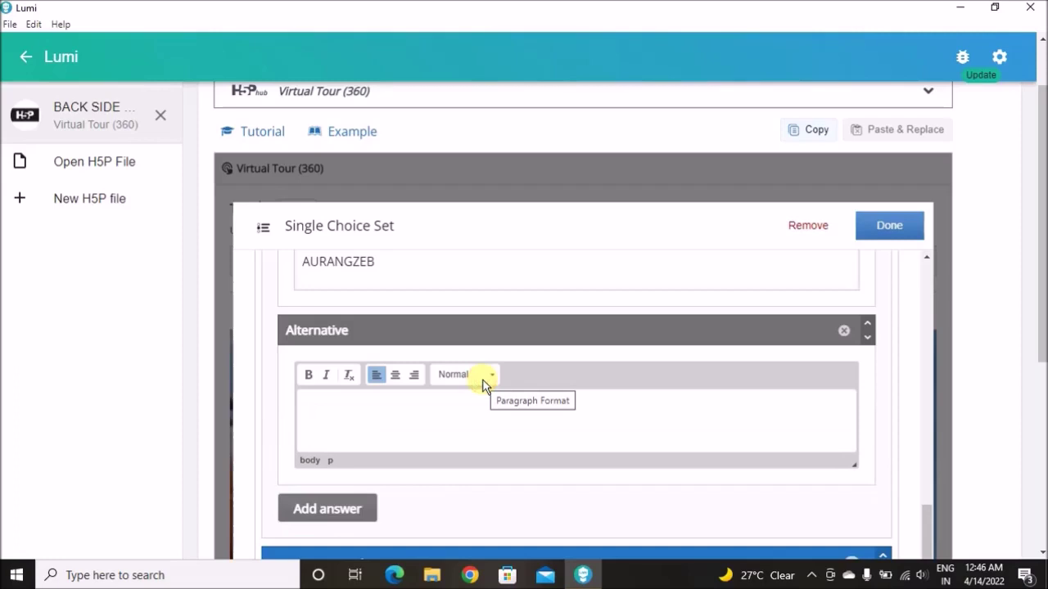
{"action": "type", "text": "HUMAYUN"}
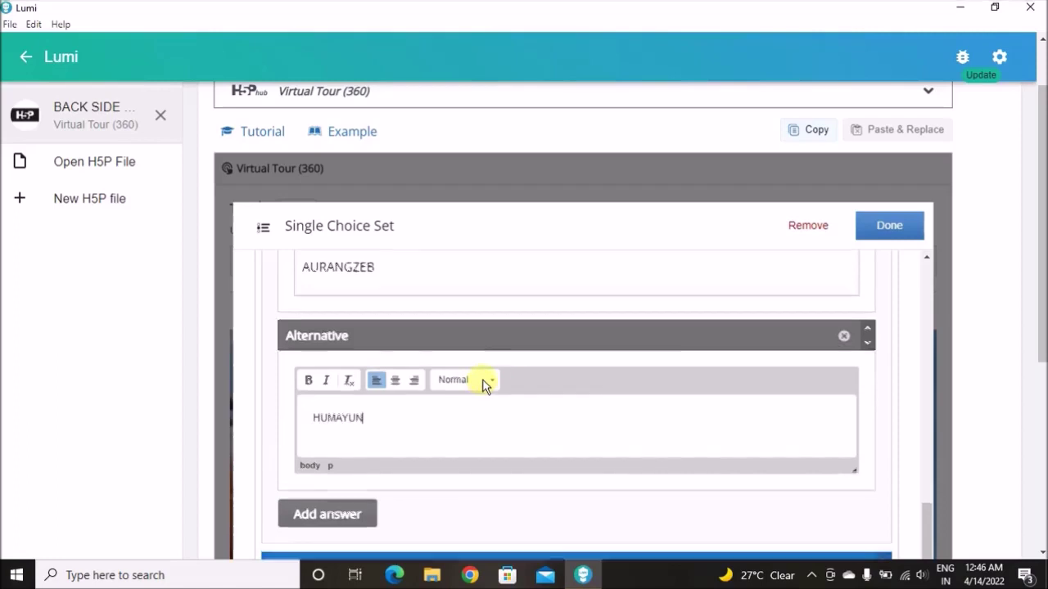
Review the question with its four alternatives and try to finish the Single Choice Set.
{"action": "scroll", "coordinate": [482, 383], "scroll_direction": "up", "scroll_amount": 5}
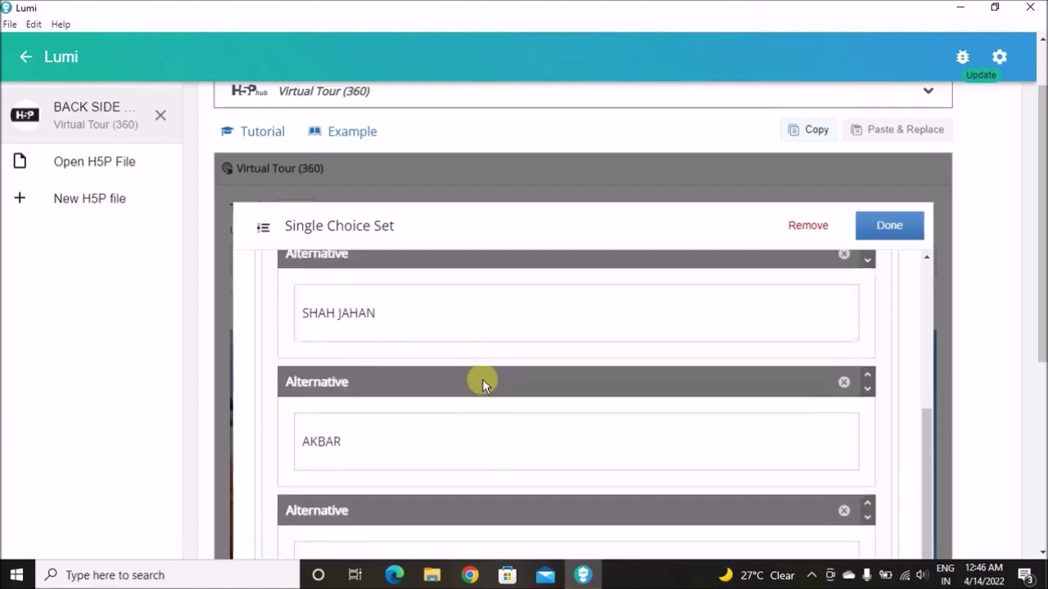
{"action": "scroll", "coordinate": [482, 383], "scroll_direction": "down", "scroll_amount": 1}
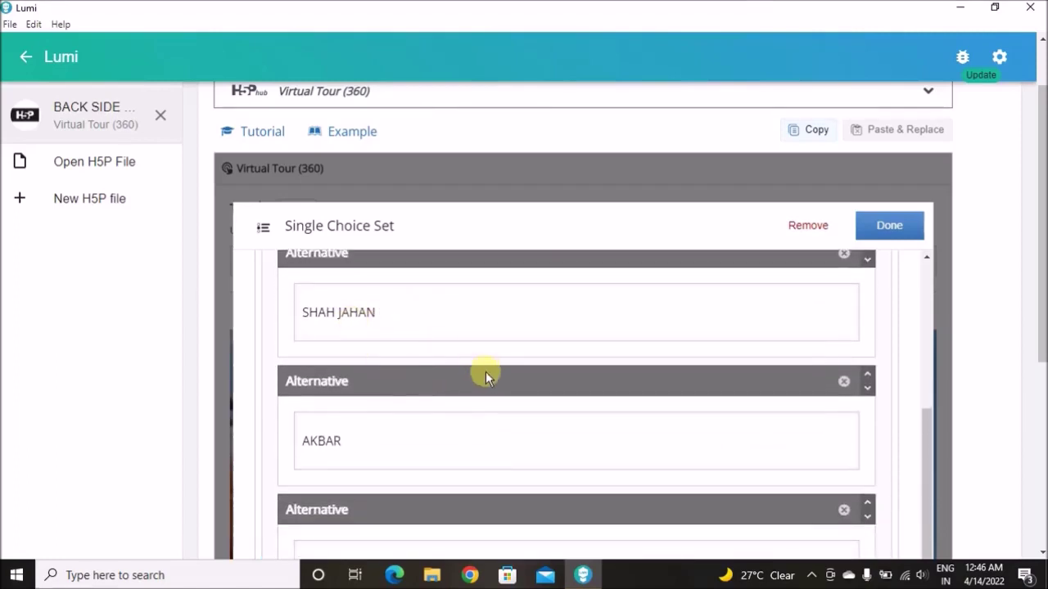
{"action": "scroll", "coordinate": [488, 384], "scroll_direction": "down", "scroll_amount": 2}
{"action": "scroll", "coordinate": [458, 374], "scroll_direction": "down", "scroll_amount": 8}
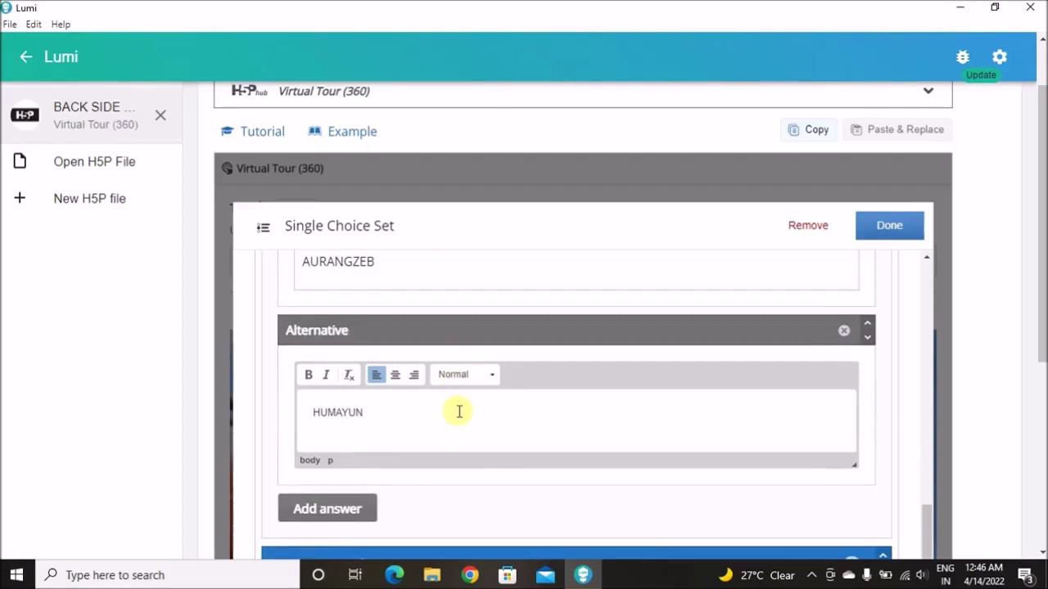
{"action": "scroll", "coordinate": [465, 438], "scroll_direction": "down", "scroll_amount": 2}
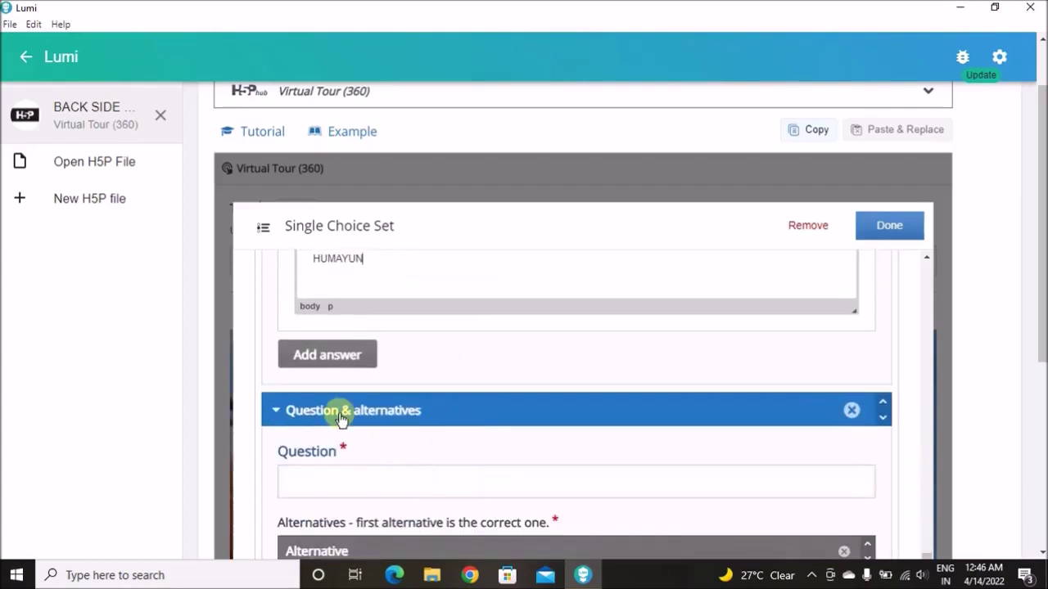
{"action": "scroll", "coordinate": [457, 399], "scroll_direction": "up", "scroll_amount": 4}
{"action": "scroll", "coordinate": [459, 399], "scroll_direction": "up", "scroll_amount": 10}
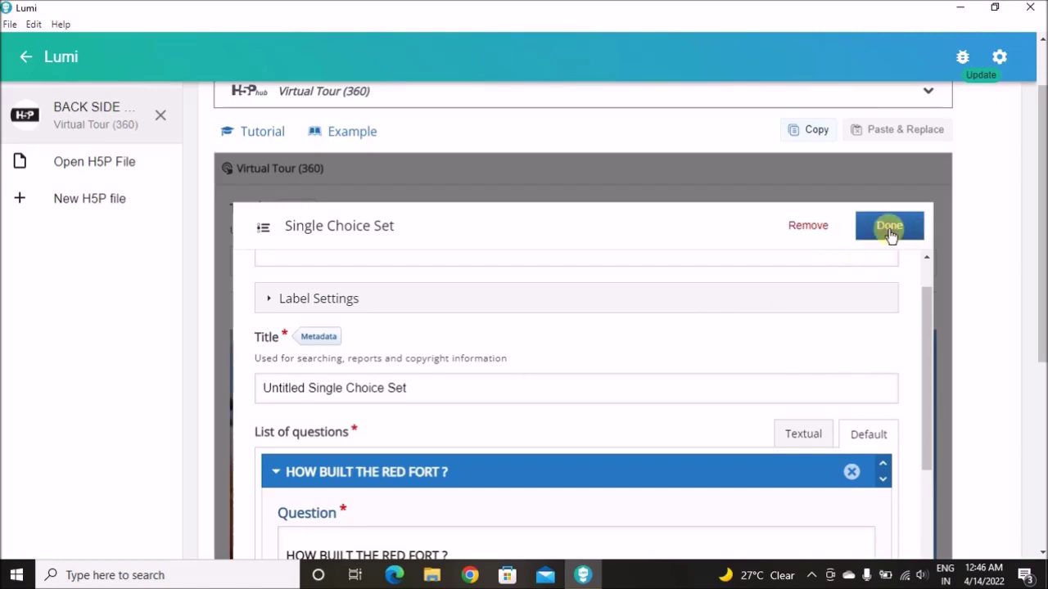
Remove the empty second question from the Single Choice Set and finish the set.
{"action": "scroll", "coordinate": [603, 445], "scroll_direction": "down", "scroll_amount": 5}
{"action": "scroll", "coordinate": [622, 448], "scroll_direction": "down", "scroll_amount": 10}
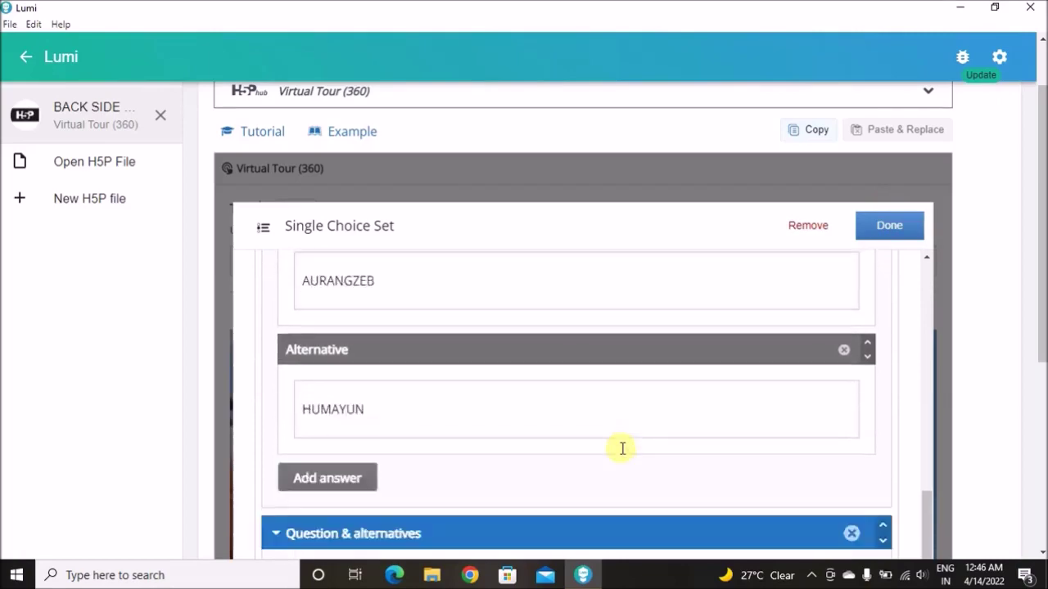
{"action": "scroll", "coordinate": [621, 454], "scroll_direction": "up", "scroll_amount": 2}
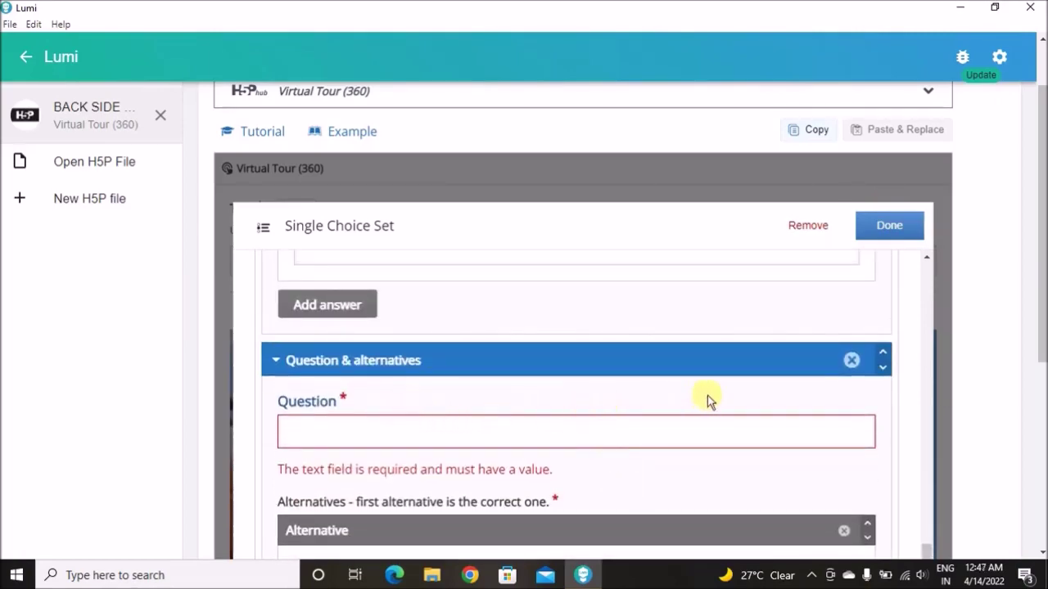
{"action": "left_click", "coordinate": [853, 361]}
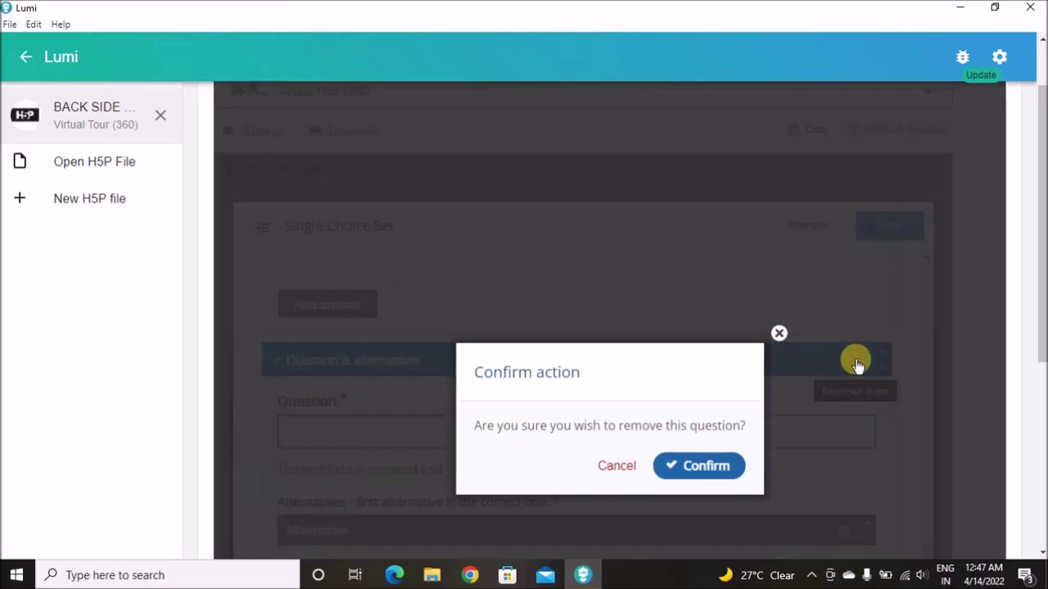
{"action": "left_click", "coordinate": [729, 466]}
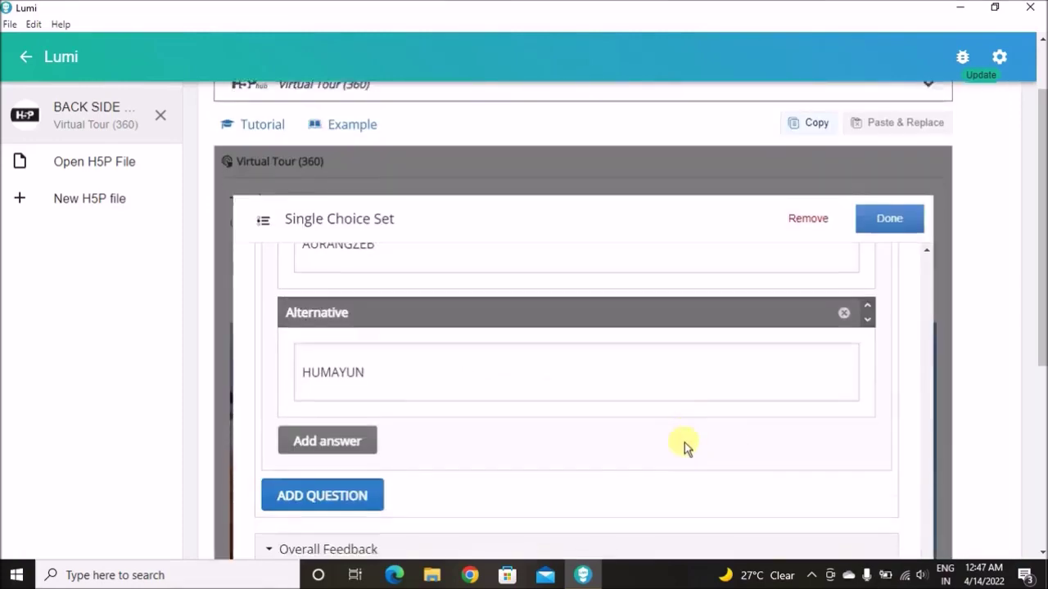
{"action": "scroll", "coordinate": [685, 442], "scroll_direction": "up", "scroll_amount": 7}
{"action": "scroll", "coordinate": [685, 443], "scroll_direction": "up", "scroll_amount": 1}
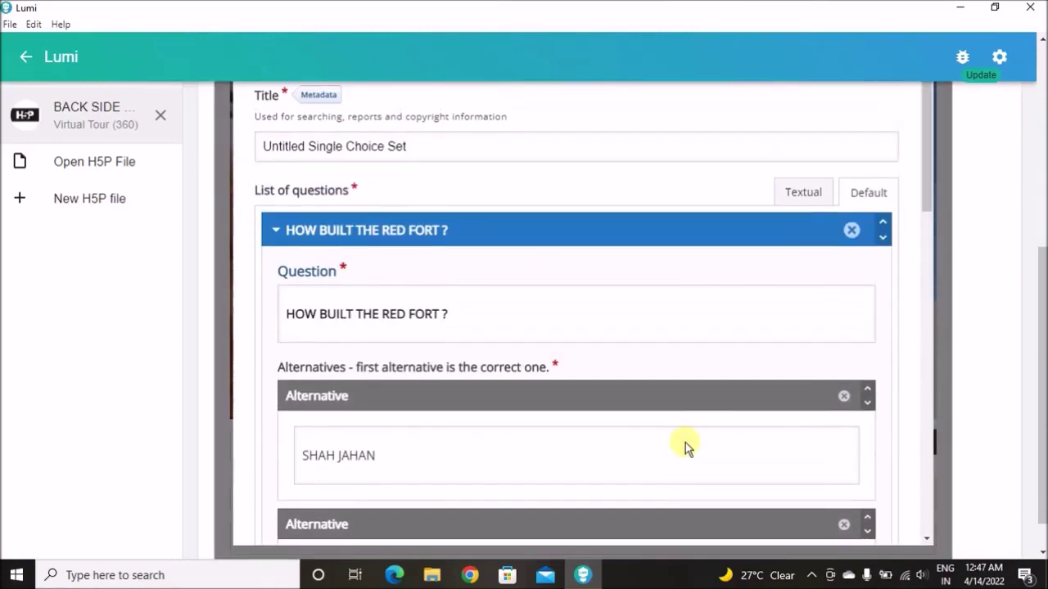
{"action": "scroll", "coordinate": [818, 325], "scroll_direction": "up", "scroll_amount": 3}
{"action": "scroll", "coordinate": [818, 325], "scroll_direction": "up", "scroll_amount": 4}
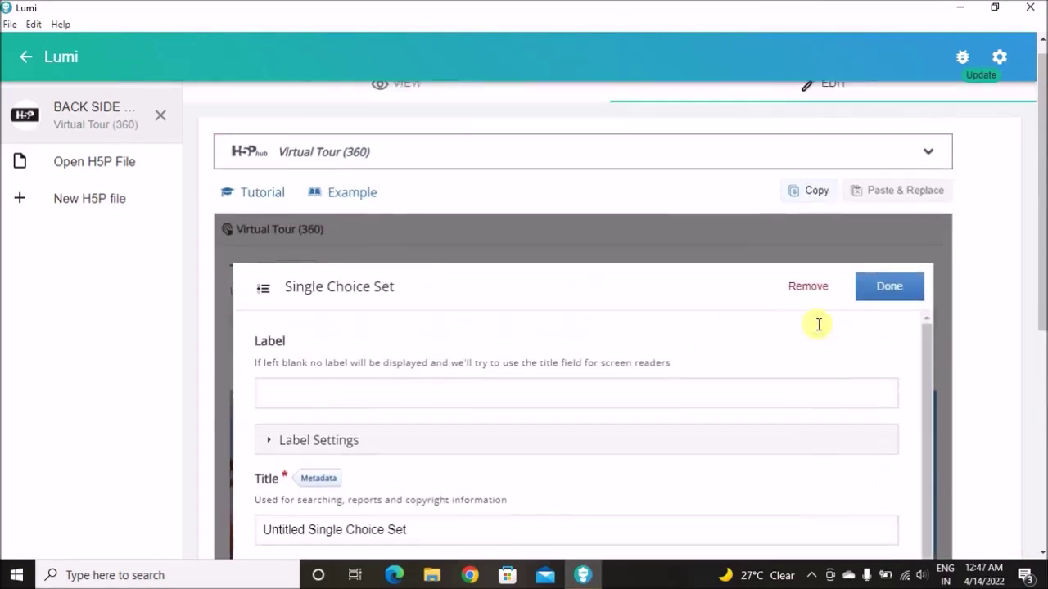
{"action": "left_click", "coordinate": [894, 305]}
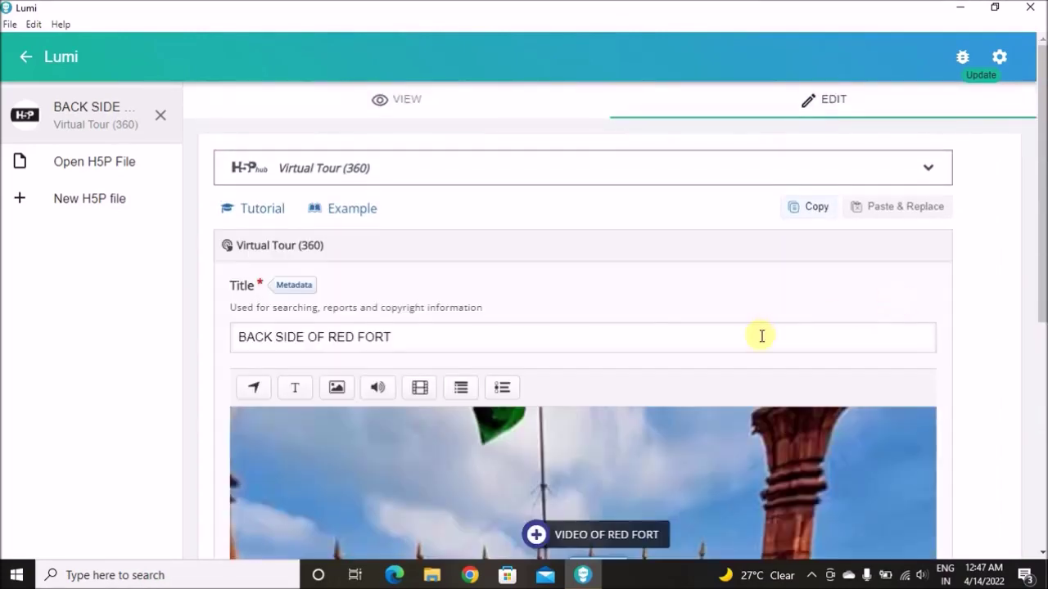
Move the quiz hotspot in the RED FORT scene to just below the VIDEO OF RED FORT hotspot.
{"action": "scroll", "coordinate": [744, 372], "scroll_direction": "down", "scroll_amount": 4}
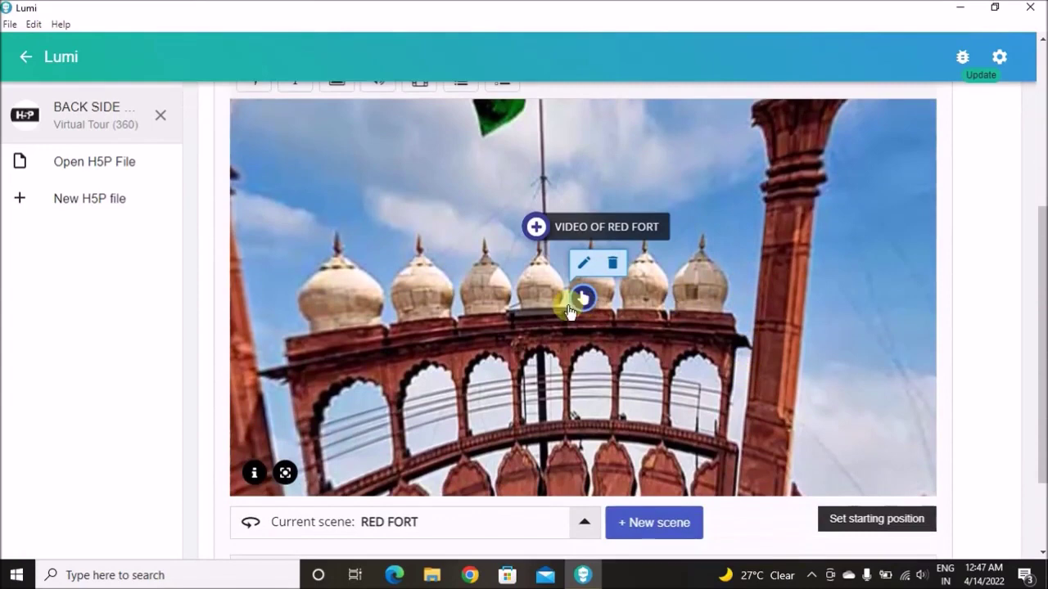
{"action": "left_click_drag", "start_coordinate": [583, 298], "coordinate": [676, 291]}
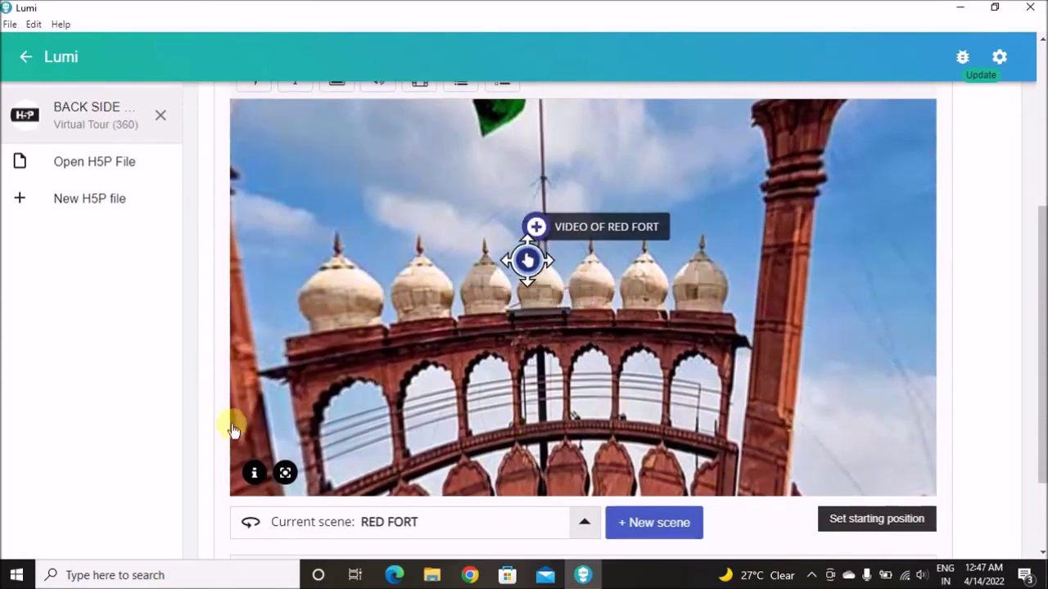
{"action": "left_click_drag", "start_coordinate": [533, 287], "coordinate": [524, 311]}
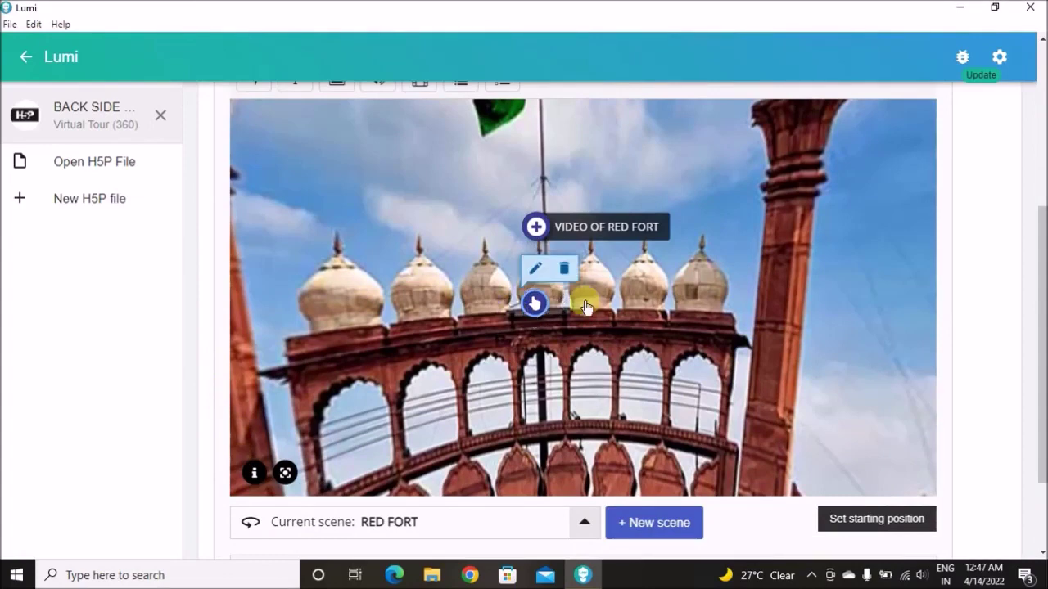
Open the quiz hotspot for editing and label it QUIZ.
{"action": "left_click", "coordinate": [536, 308]}
{"action": "left_click", "coordinate": [536, 270]}
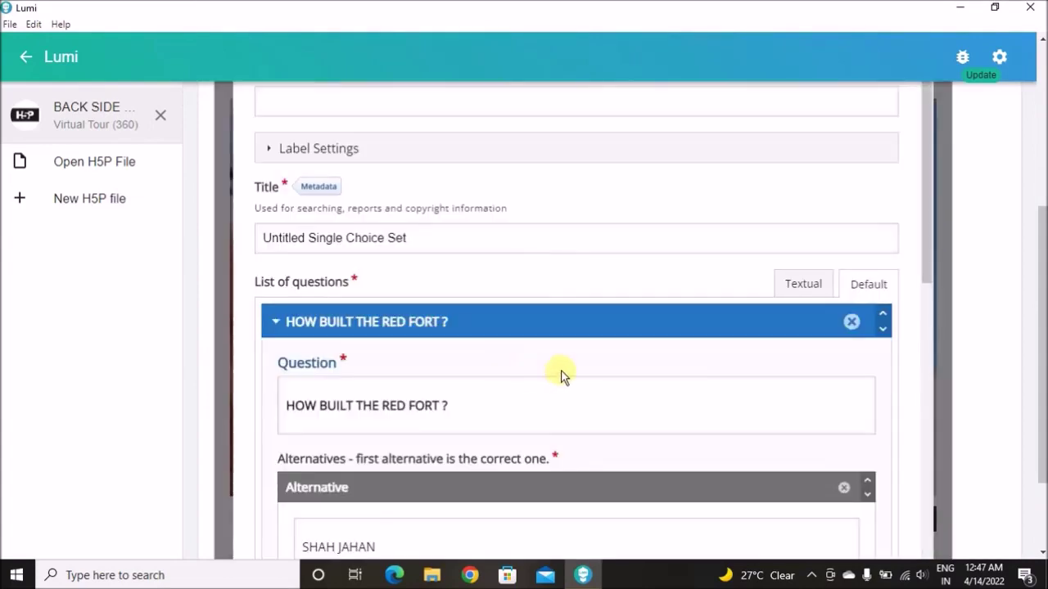
{"action": "left_click", "coordinate": [509, 339]}
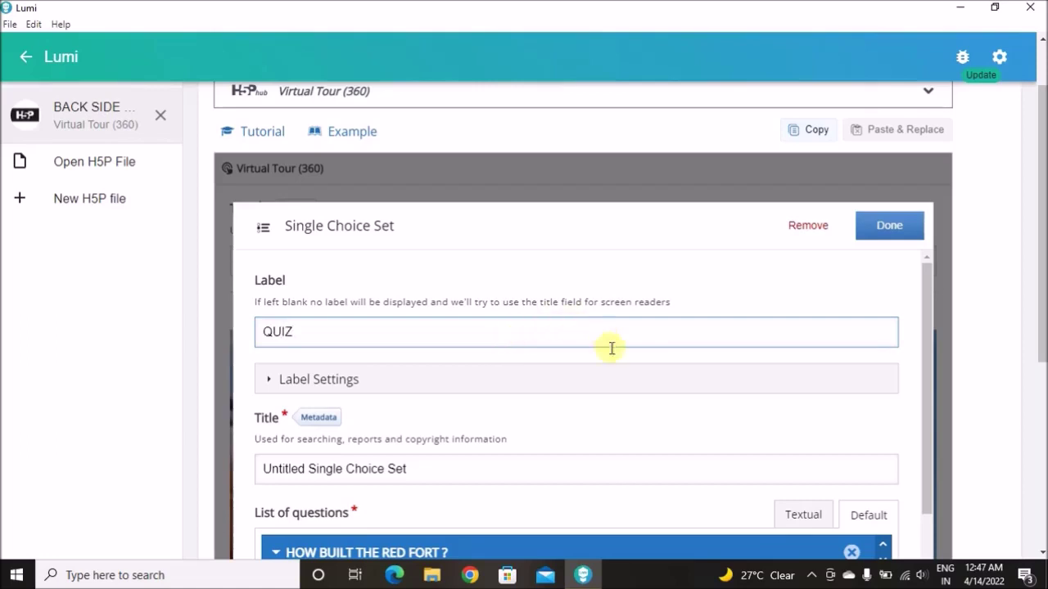
Replace the Single Choice Set's title with "find the correct ans" and finish the set.
{"action": "left_click", "coordinate": [424, 471]}
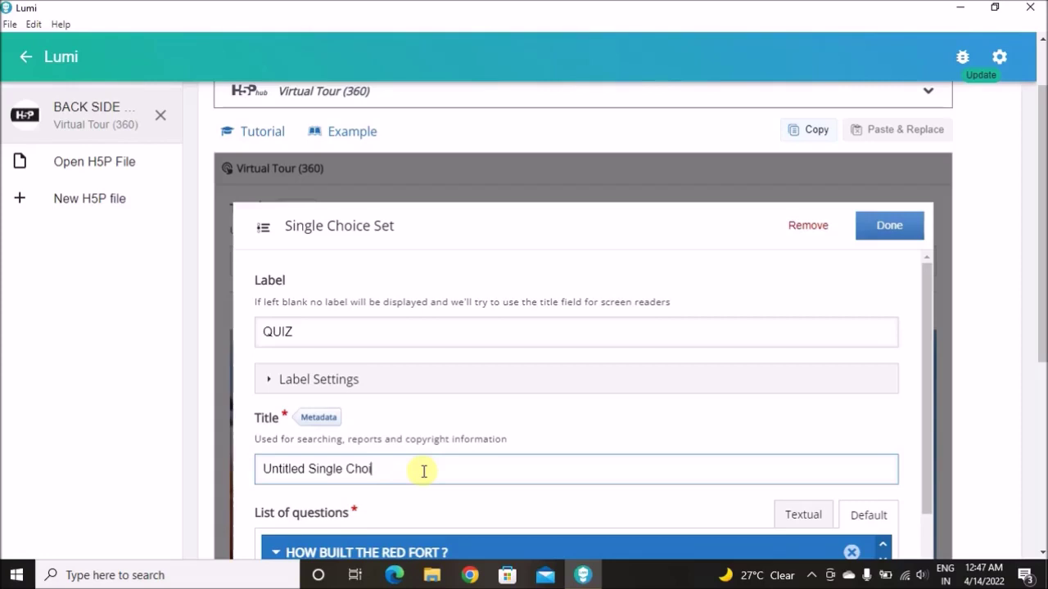
{"action": "key", "text": "BackSpace"}
{"action": "key", "text": "BackSpace"}
{"action": "type", "text": "se s"}
{"action": "double_click", "coordinate": [368, 473]}
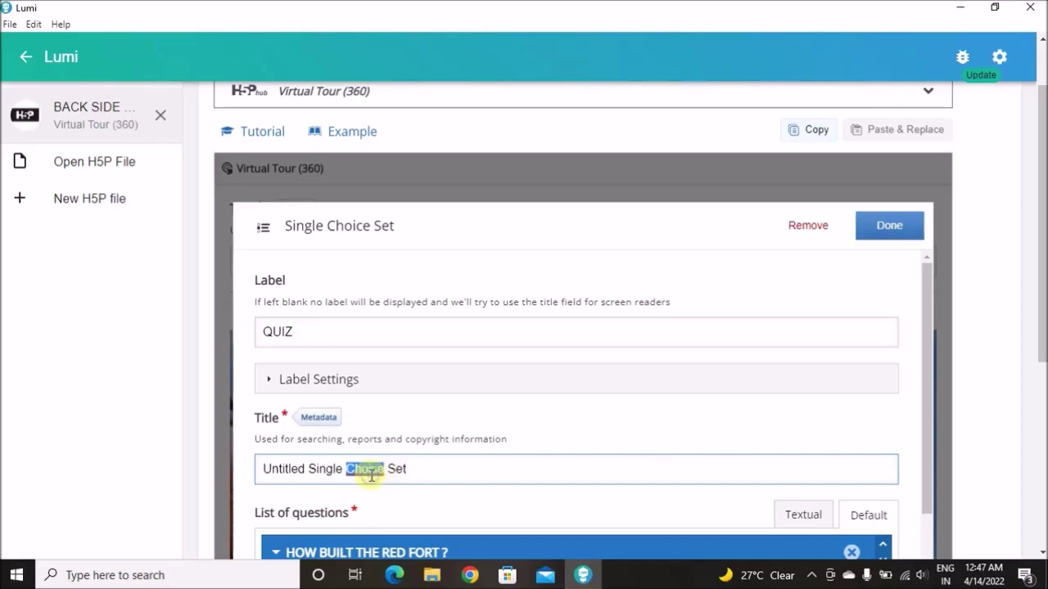
{"action": "left_click_drag", "start_coordinate": [414, 467], "coordinate": [258, 464]}
{"action": "type", "text": "find the correct ans"}
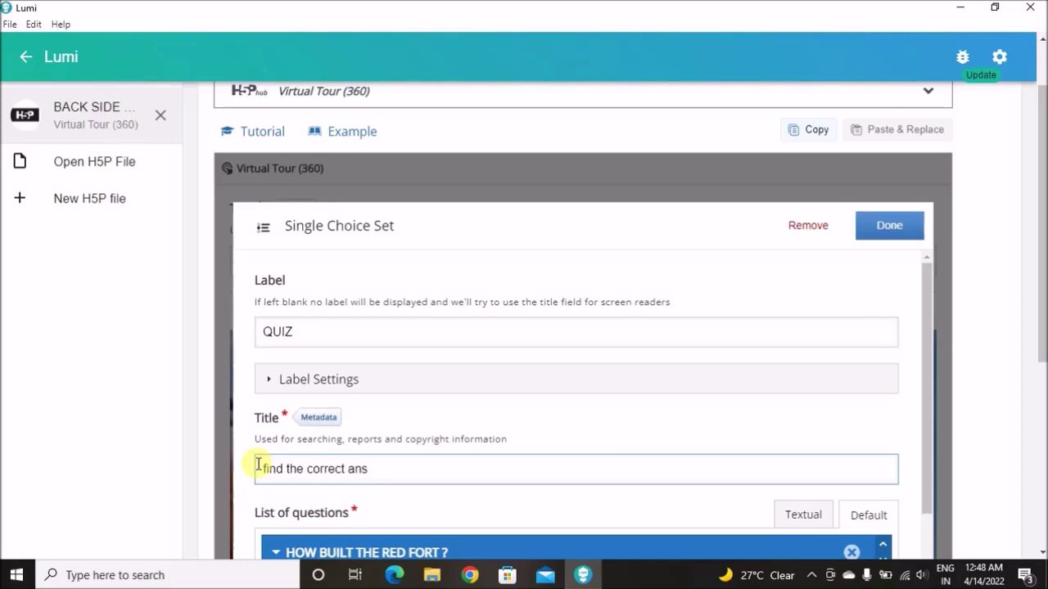
{"action": "left_click", "coordinate": [878, 230]}
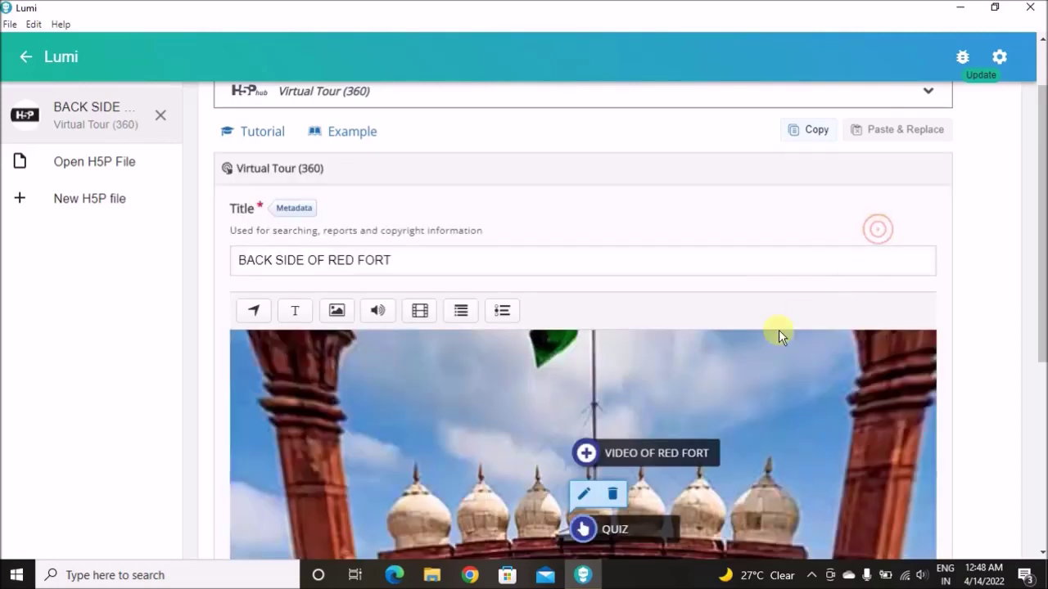
Space the VIDEO OF RED FORT and QUIZ hotspots in a vertical column below the scene link.
{"action": "scroll", "coordinate": [741, 388], "scroll_direction": "down", "scroll_amount": 2}
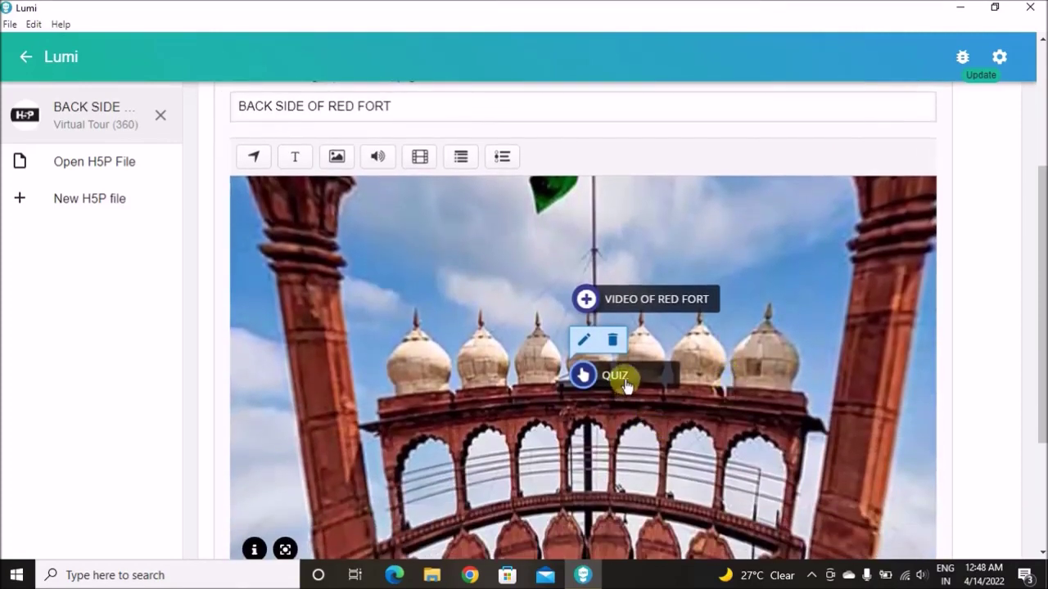
{"action": "left_click", "coordinate": [590, 380]}
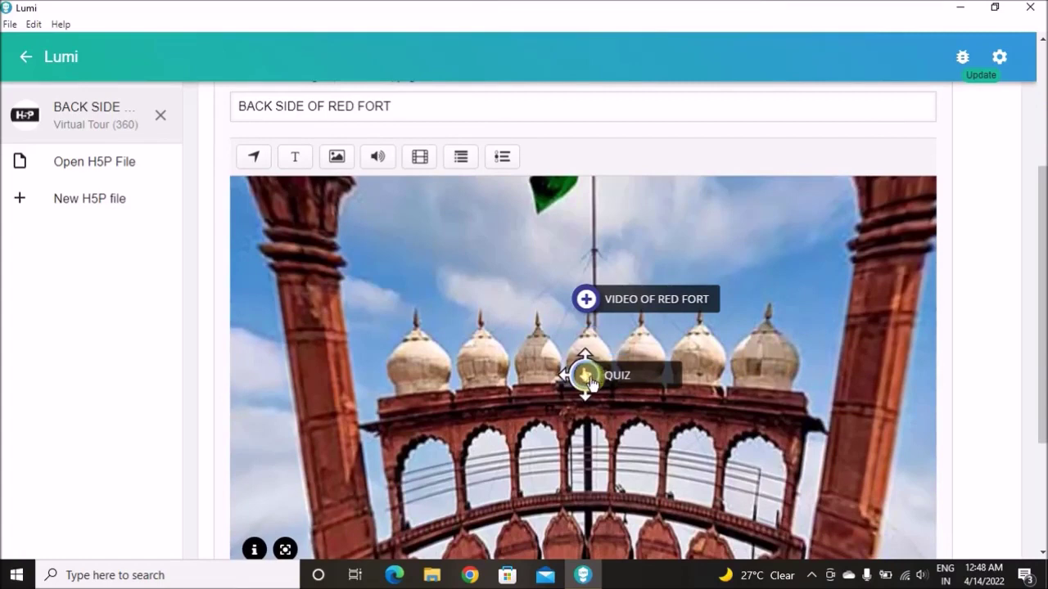
{"action": "left_click_drag", "start_coordinate": [590, 382], "coordinate": [591, 393]}
{"action": "left_click_drag", "start_coordinate": [595, 303], "coordinate": [595, 338]}
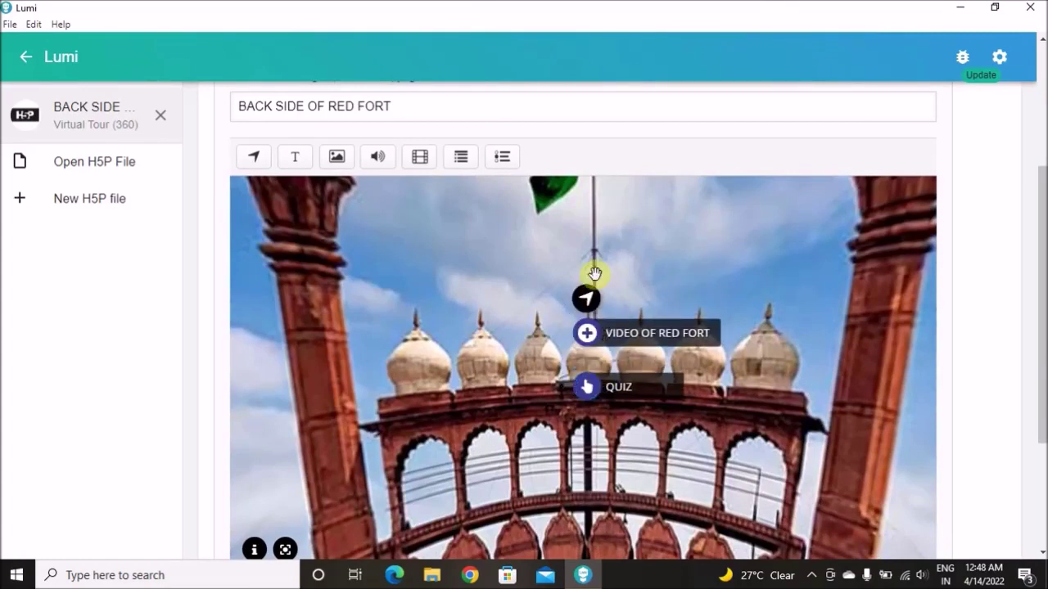
{"action": "left_click_drag", "start_coordinate": [591, 390], "coordinate": [586, 438]}
{"action": "left_click_drag", "start_coordinate": [589, 332], "coordinate": [591, 386]}
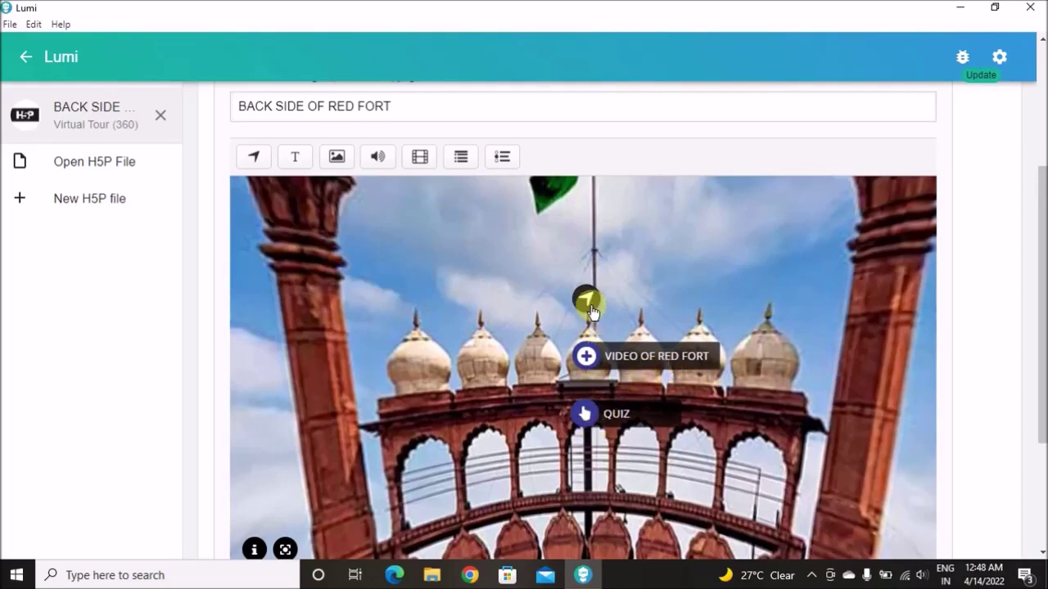
Preview the virtual tour and look all the way around the RED FORT scene back to its hotspots.
{"action": "scroll", "coordinate": [766, 248], "scroll_direction": "up", "scroll_amount": 3}
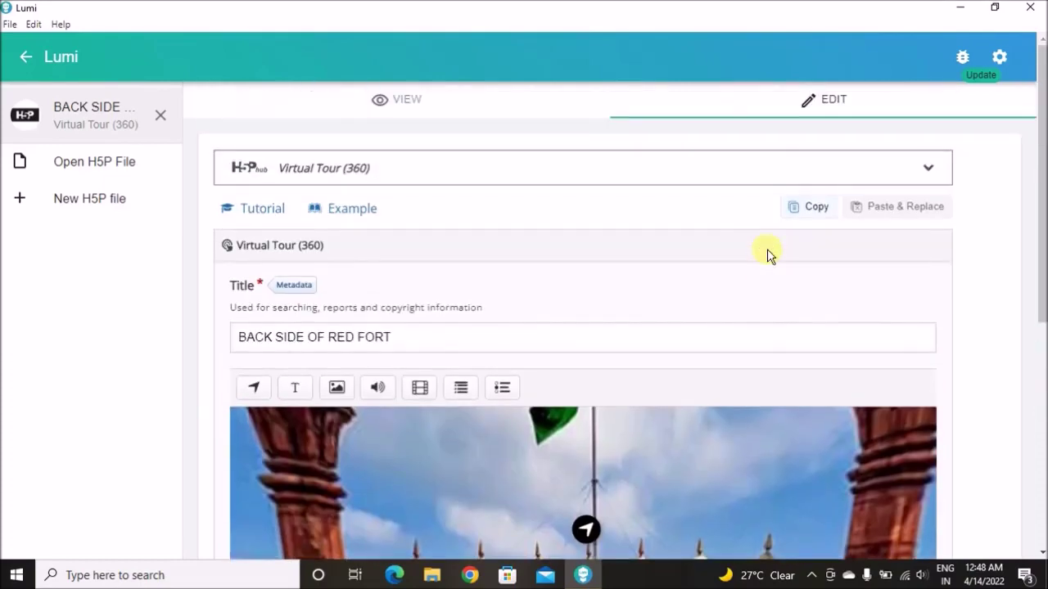
{"action": "left_click", "coordinate": [390, 105]}
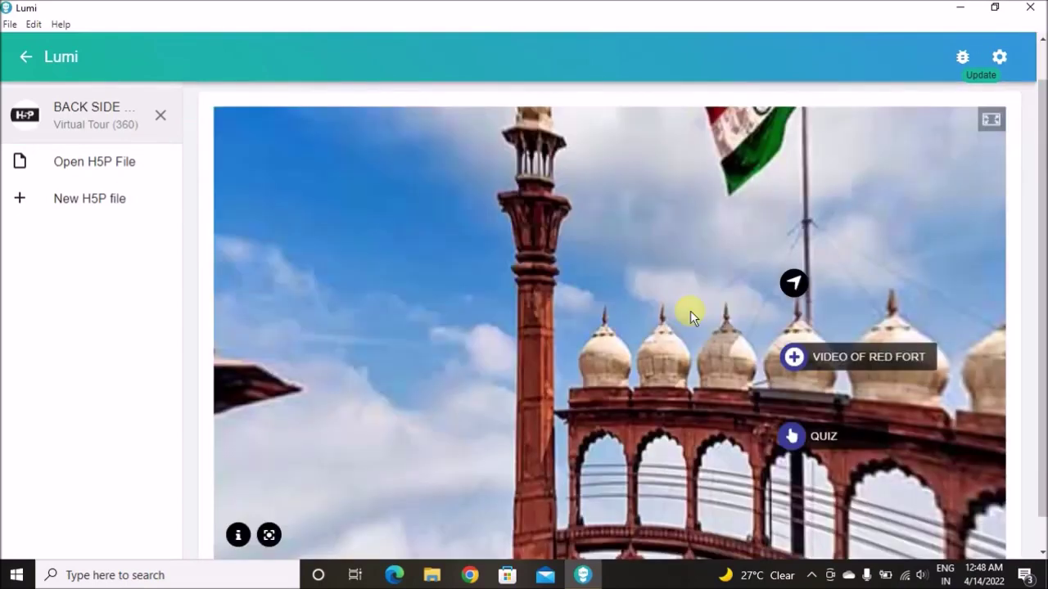
{"action": "scroll", "coordinate": [663, 358], "scroll_direction": "down", "scroll_amount": 1}
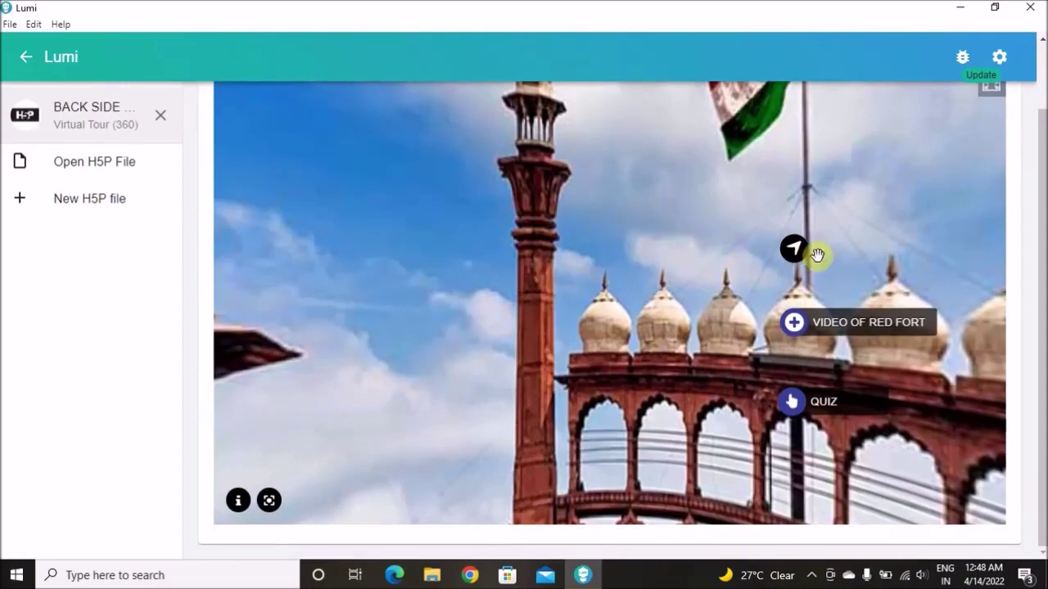
{"action": "left_click_drag", "start_coordinate": [684, 262], "coordinate": [458, 253]}
{"action": "left_click_drag", "start_coordinate": [832, 278], "coordinate": [482, 265]}
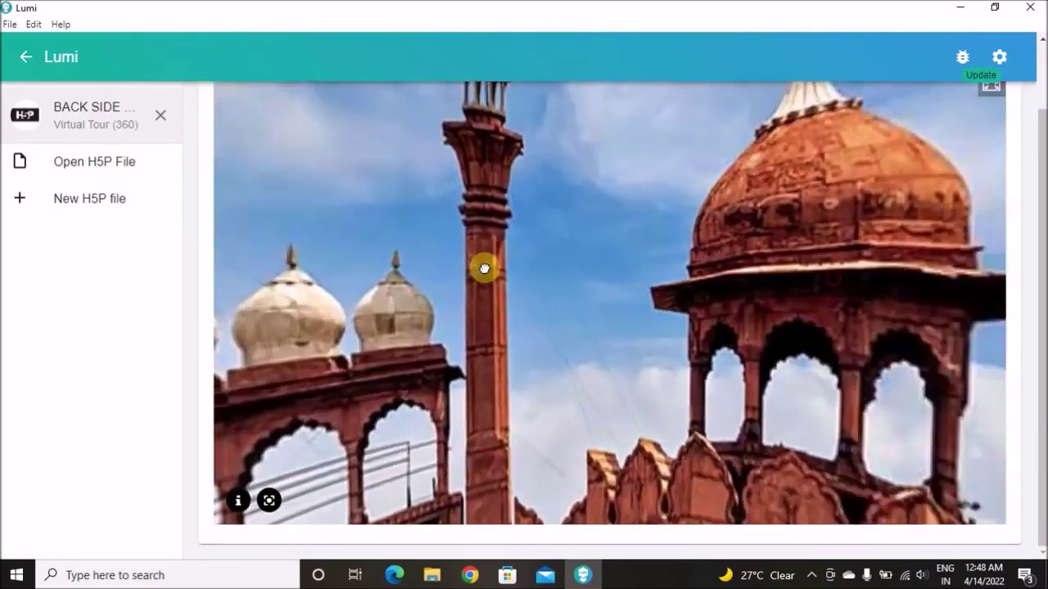
{"action": "left_click_drag", "start_coordinate": [886, 279], "coordinate": [622, 274]}
{"action": "left_click_drag", "start_coordinate": [839, 288], "coordinate": [510, 283]}
{"action": "left_click_drag", "start_coordinate": [957, 289], "coordinate": [626, 291]}
{"action": "left_click_drag", "start_coordinate": [954, 299], "coordinate": [597, 271]}
{"action": "left_click_drag", "start_coordinate": [892, 319], "coordinate": [761, 311]}
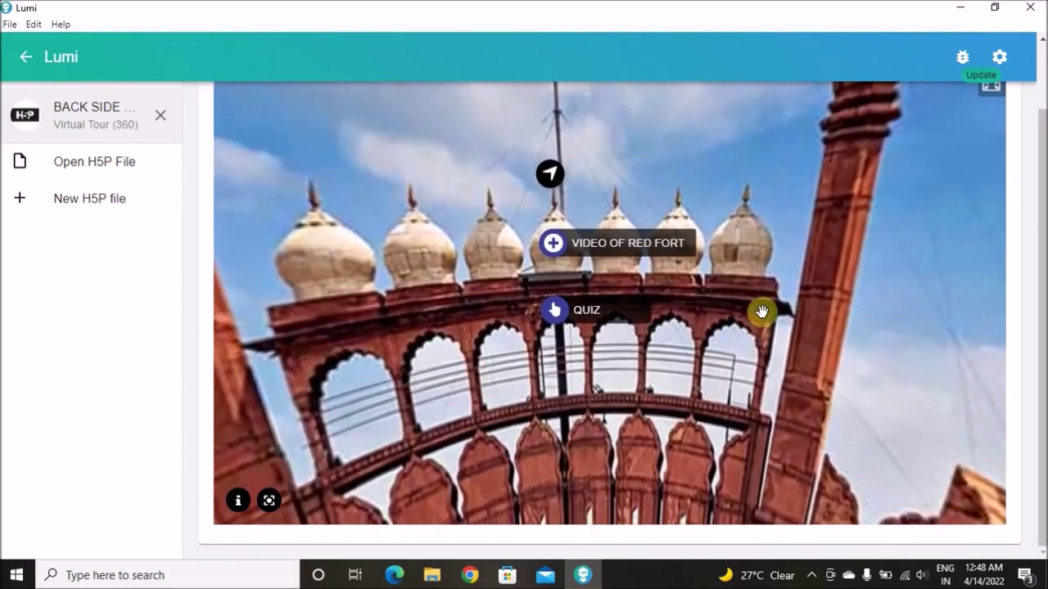
Follow the scene link to the linked scene, look around it and return to editing.
{"action": "left_click", "coordinate": [552, 175]}
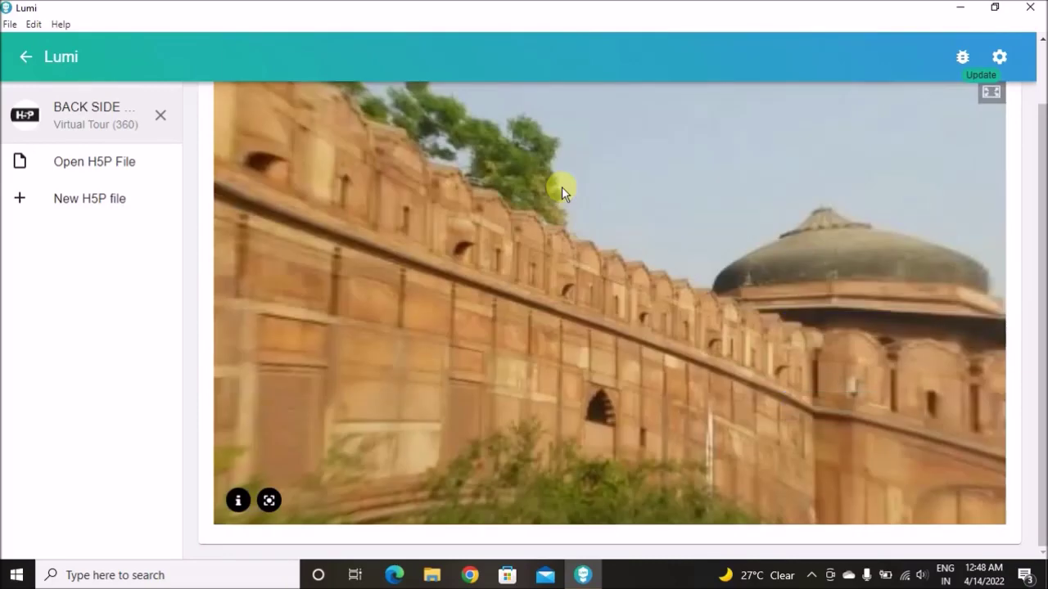
{"action": "left_click_drag", "start_coordinate": [610, 328], "coordinate": [623, 294]}
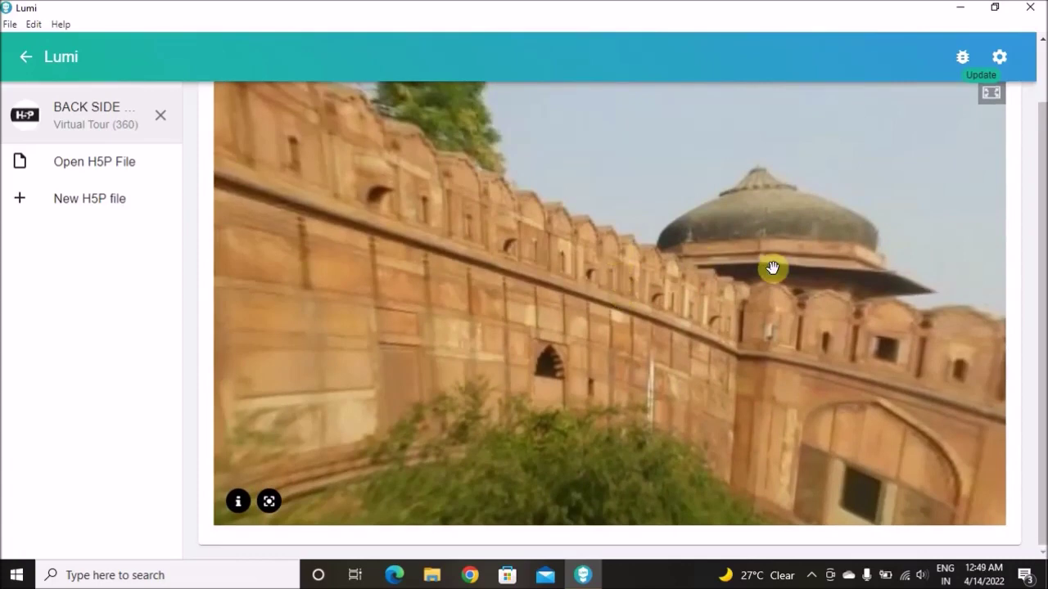
{"action": "scroll", "coordinate": [772, 267], "scroll_direction": "up", "scroll_amount": 2}
{"action": "left_click", "coordinate": [817, 106]}
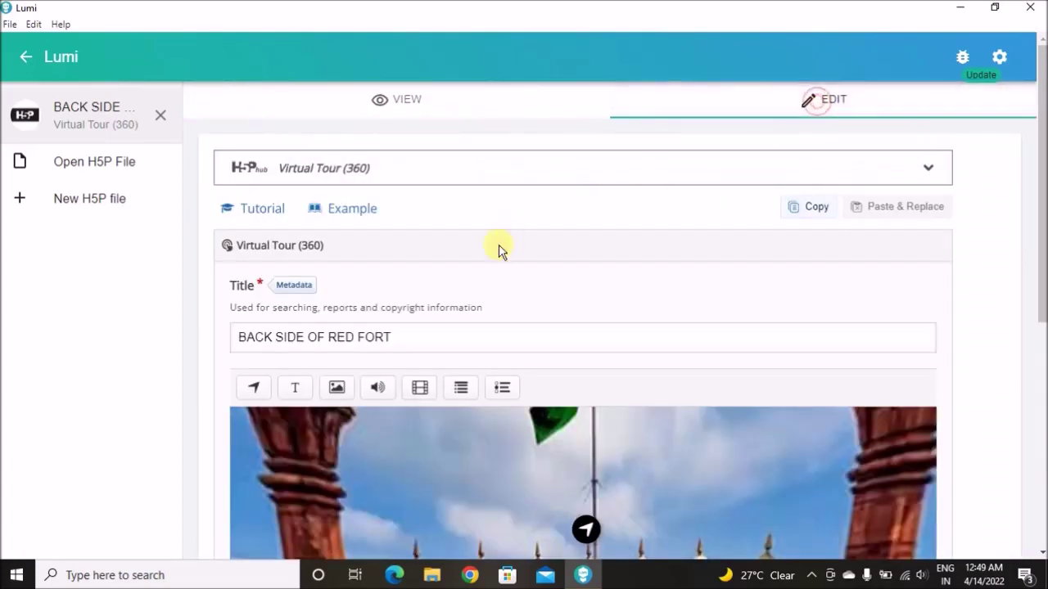
Preview the tour again, play the VIDEO OF RED FORT hotspot's video and close it.
{"action": "left_click", "coordinate": [409, 104]}
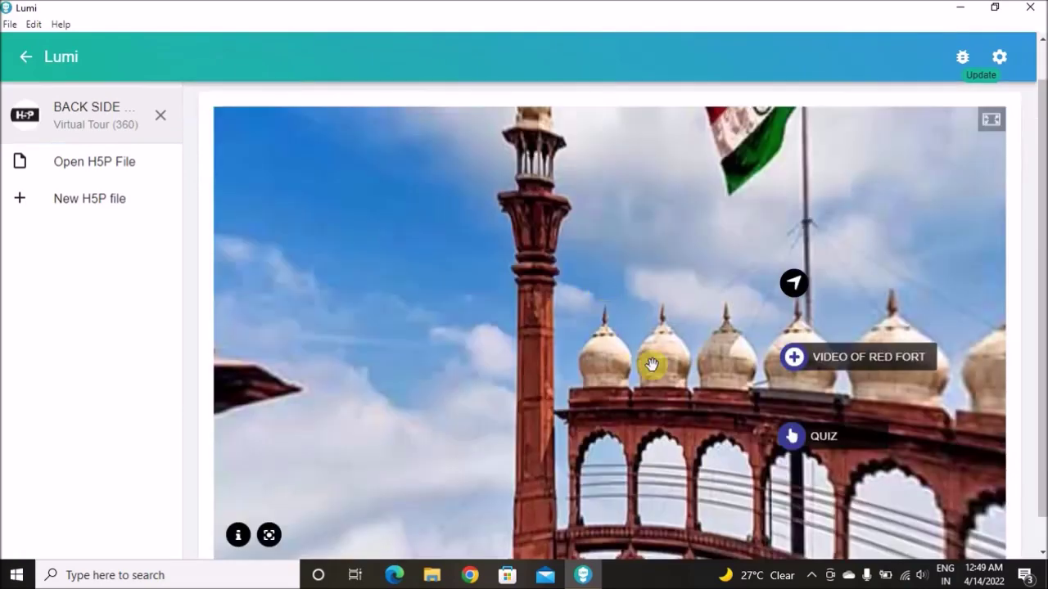
{"action": "left_click_drag", "start_coordinate": [654, 405], "coordinate": [508, 374]}
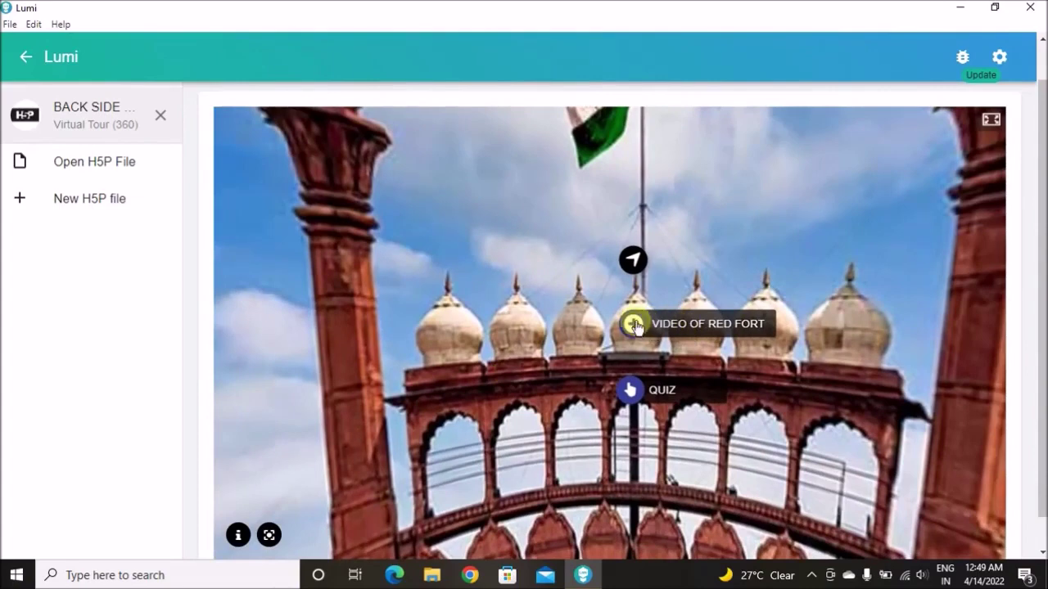
{"action": "left_click", "coordinate": [659, 327]}
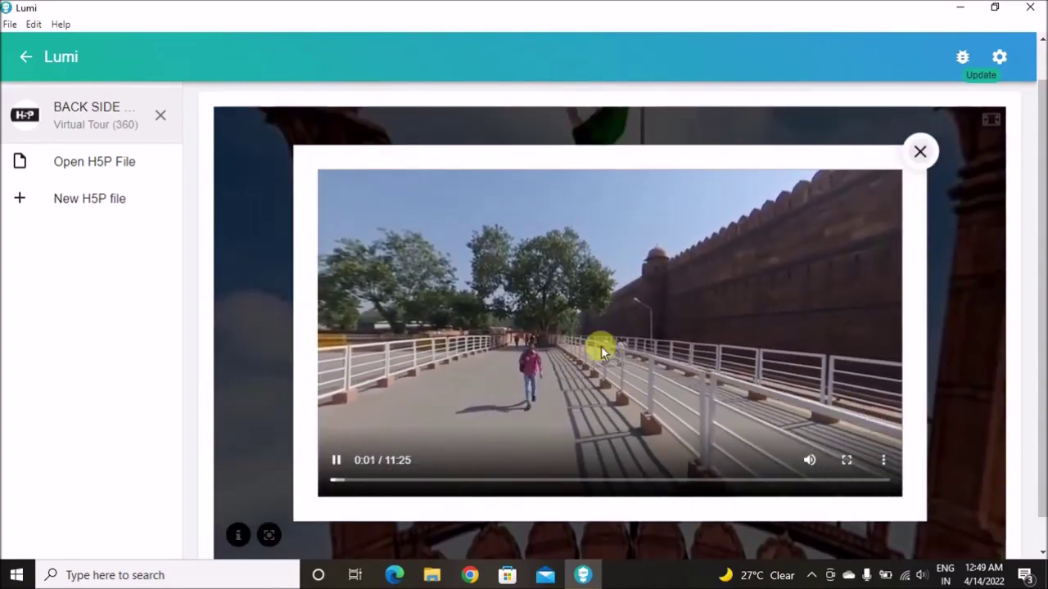
{"action": "left_click", "coordinate": [920, 152]}
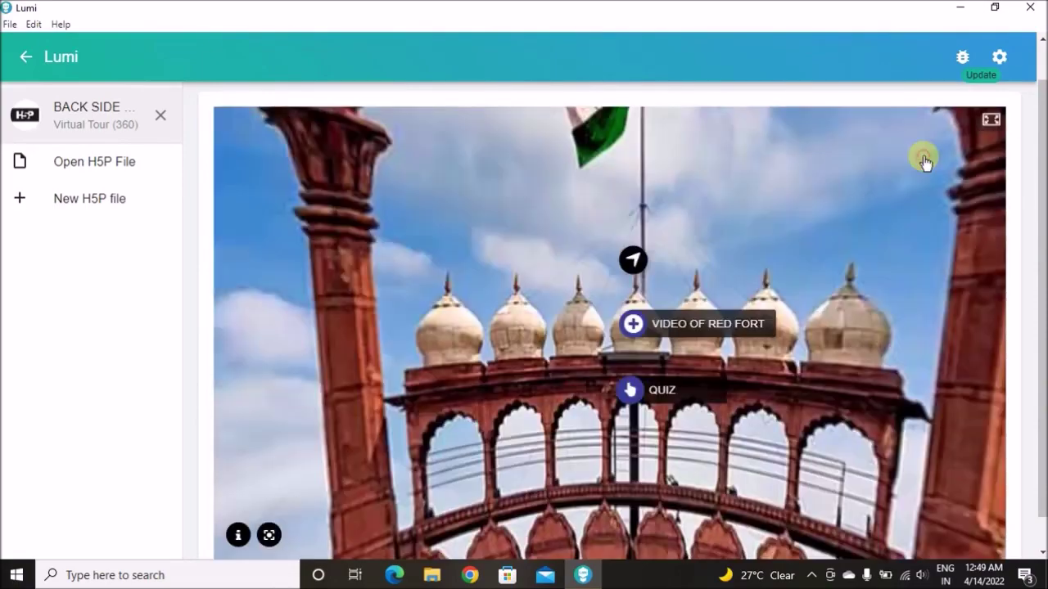
Open the QUIZ hotspot in the preview, answer the question with SHAH JAHAN and close the quiz.
{"action": "left_click", "coordinate": [635, 394]}
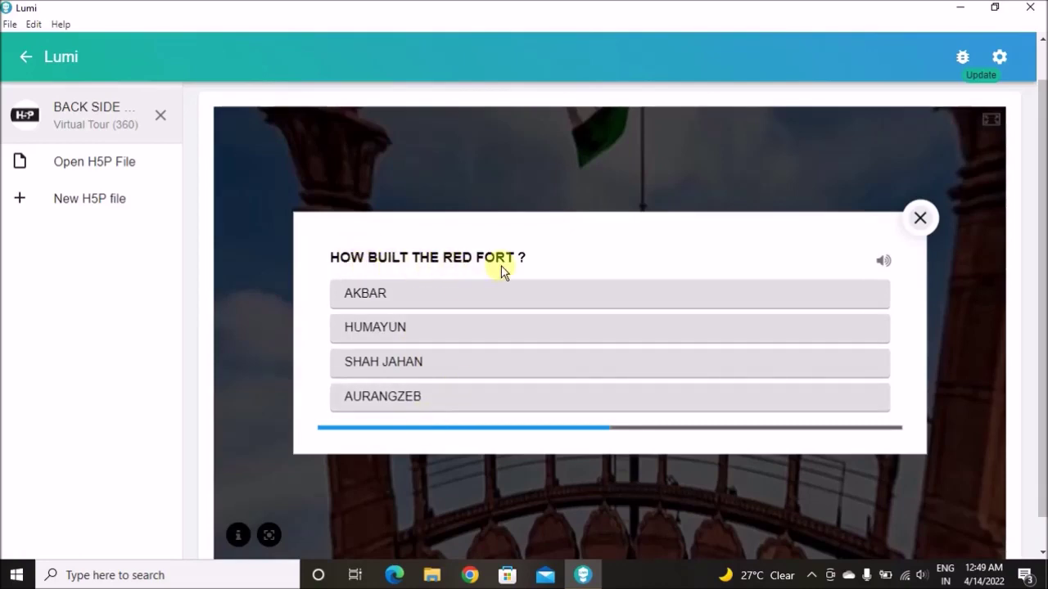
{"action": "left_click", "coordinate": [391, 368]}
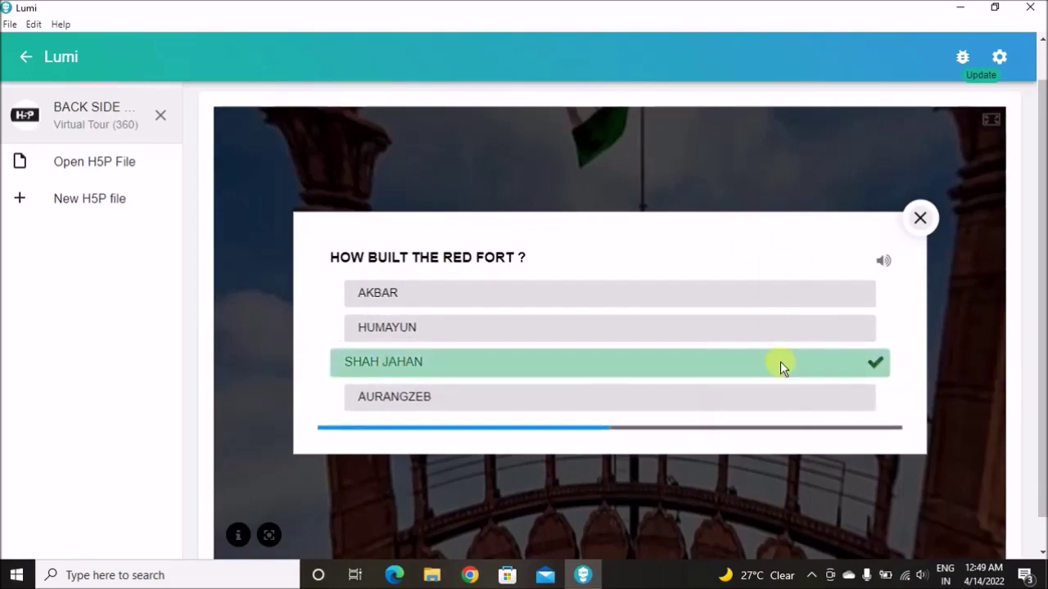
{"action": "left_click", "coordinate": [921, 220]}
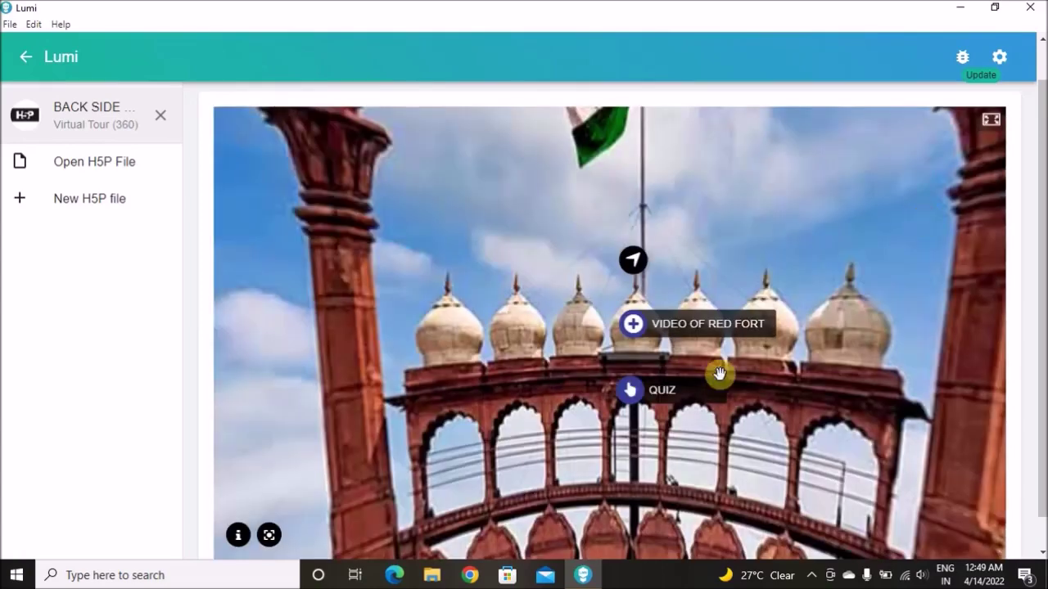
{"action": "scroll", "coordinate": [728, 395], "scroll_direction": "down", "scroll_amount": 1}
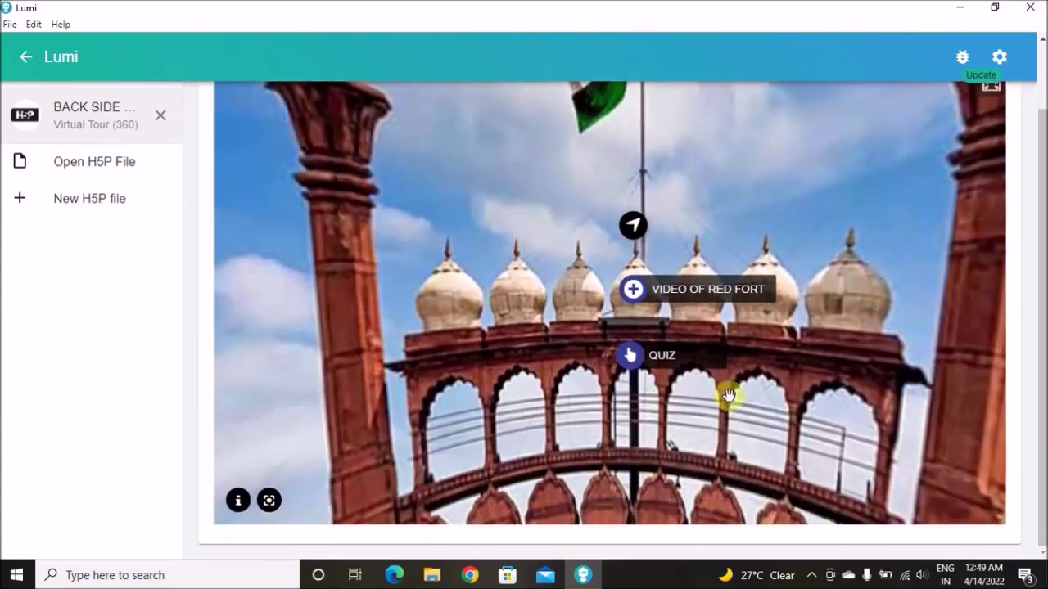
{"action": "scroll", "coordinate": [729, 395], "scroll_direction": "up", "scroll_amount": 1}
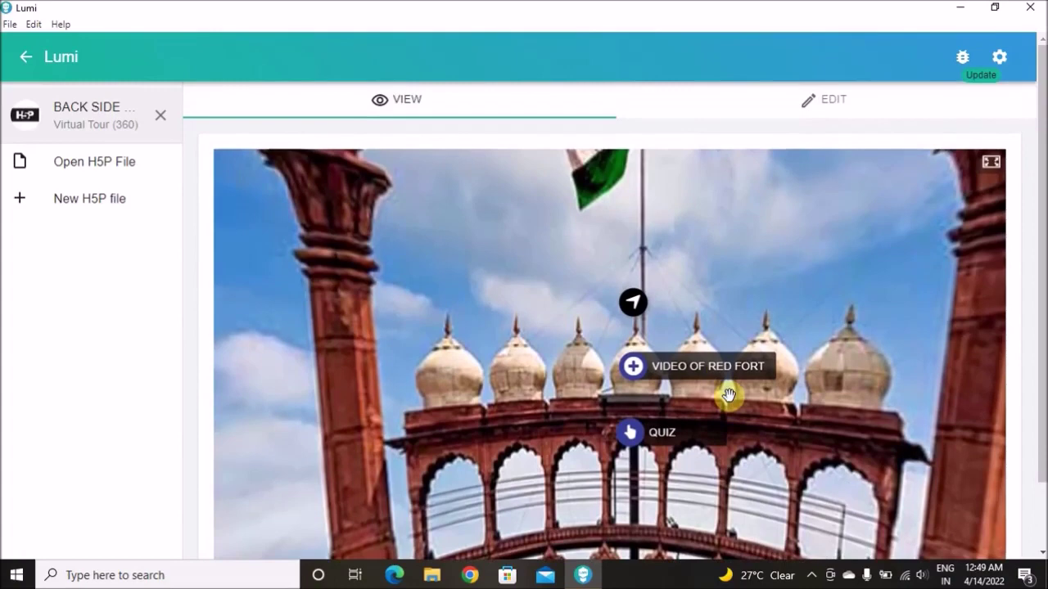